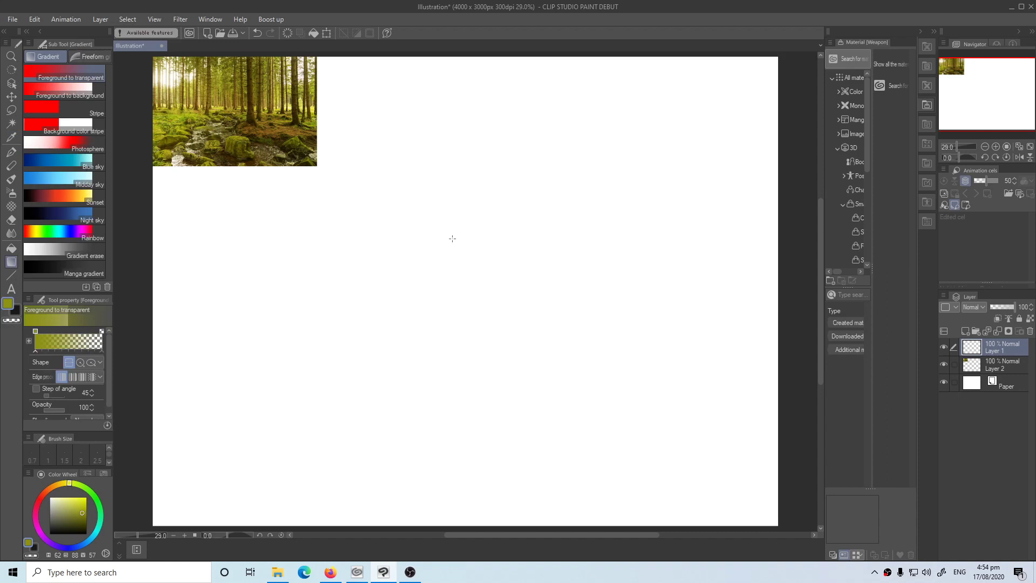
Step: Move Layer 1 below the forest photo's layer and fill it with olive green
{"action": "left_click", "coordinate": [11, 247]}
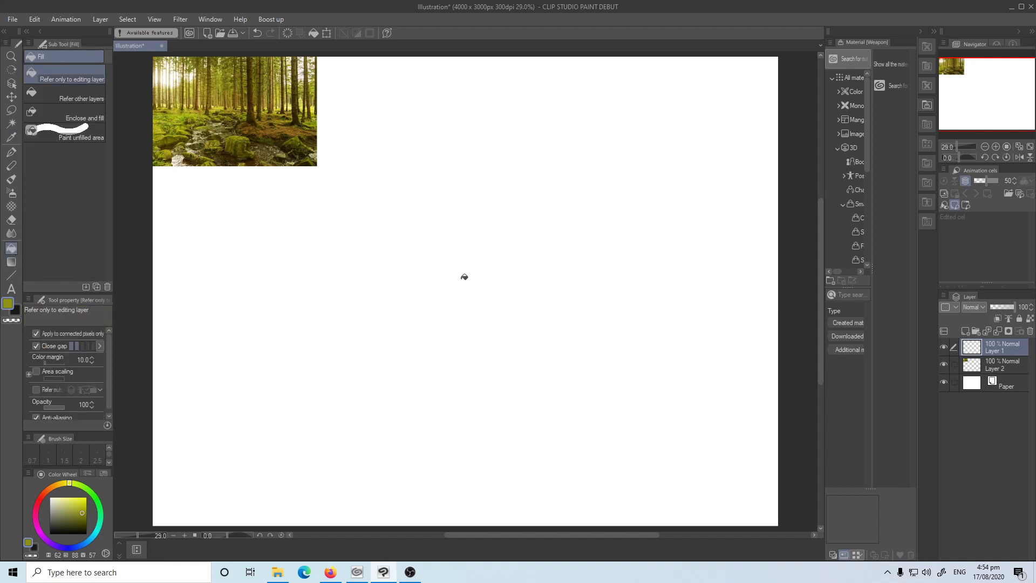
{"action": "left_click", "coordinate": [467, 290]}
{"action": "key", "text": "ctrl+z"}
{"action": "left_click_drag", "start_coordinate": [996, 364], "coordinate": [995, 370]}
{"action": "left_click", "coordinate": [450, 396]}
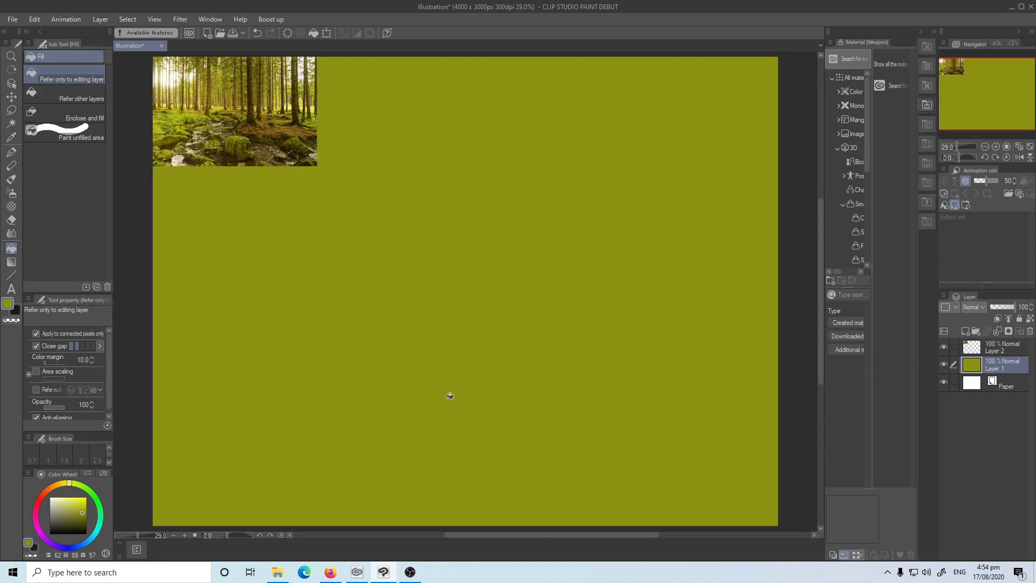
Step: Refill Layer 1 with more muted olive tones, ending on a light grey-olive of hue 62, saturation 20, value 55
{"action": "left_click", "coordinate": [61, 518]}
{"action": "left_click", "coordinate": [426, 350]}
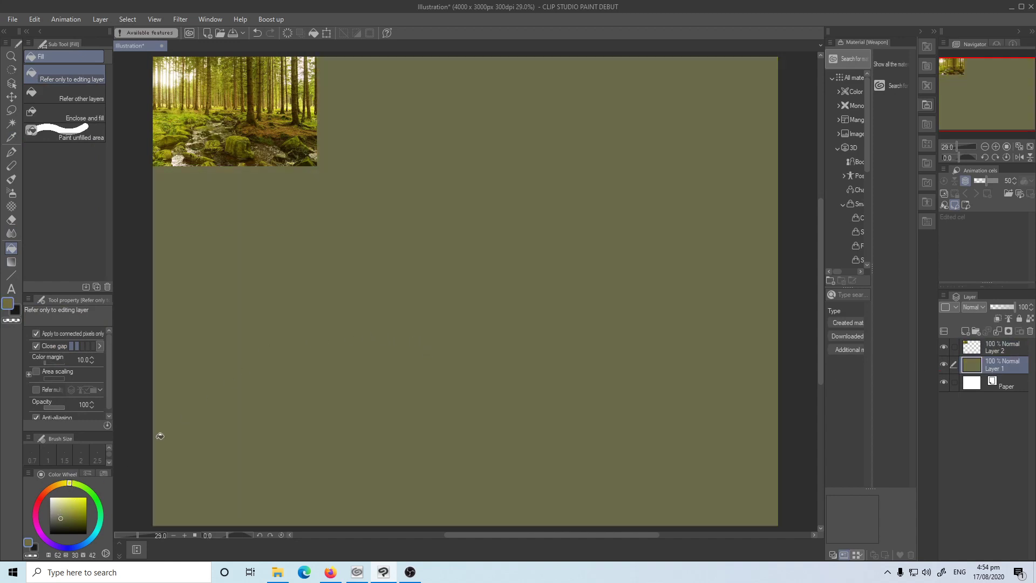
{"action": "left_click", "coordinate": [57, 512]}
{"action": "left_click", "coordinate": [407, 379]}
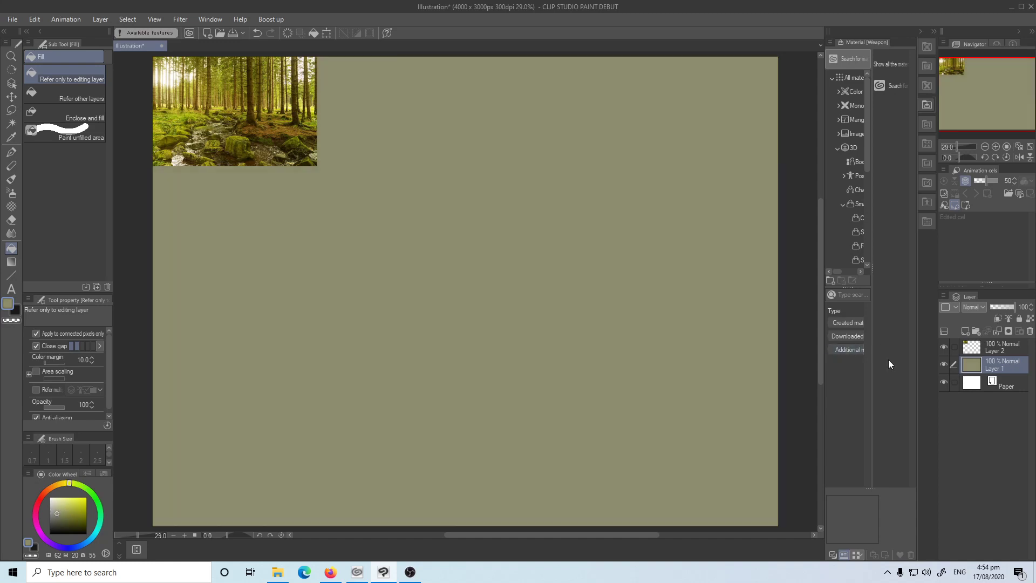
Step: Activate Layer 2 and sample a dark brown and a dark olive green from the forest photo as the two painting colours
{"action": "left_click", "coordinate": [990, 348]}
{"action": "key", "text": "i"}
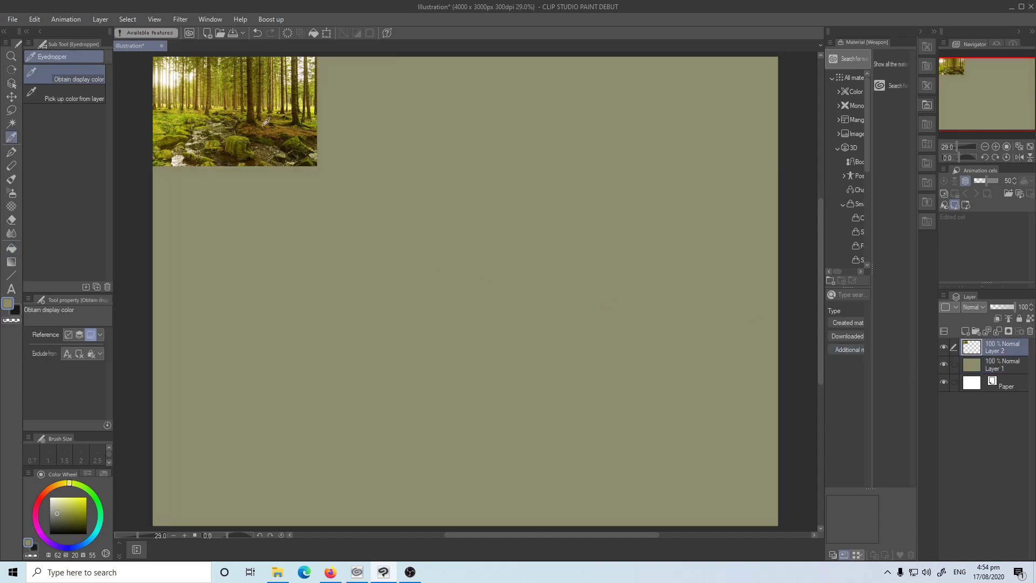
{"action": "left_click", "coordinate": [264, 127]}
{"action": "left_click", "coordinate": [258, 117]}
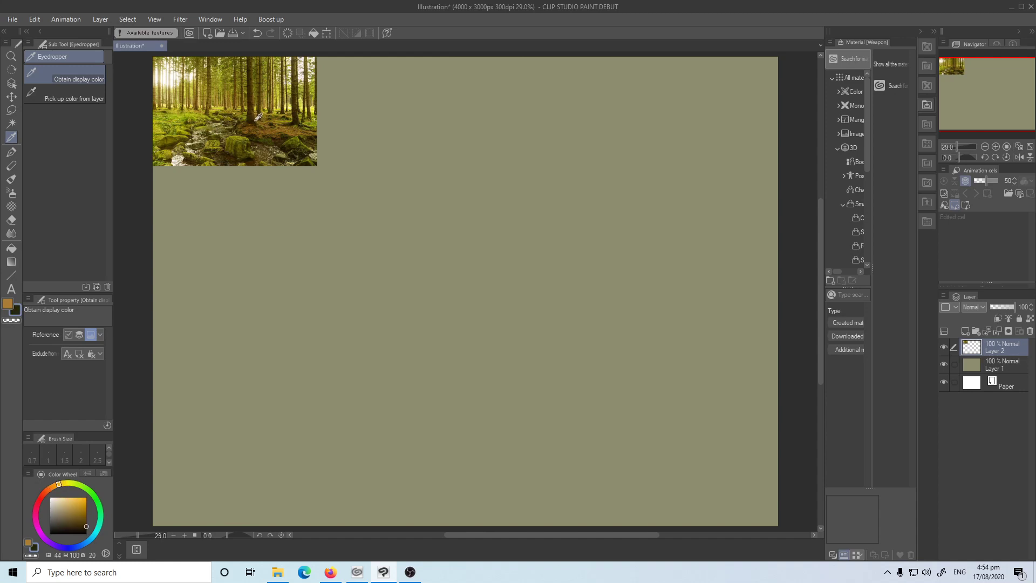
{"action": "left_click", "coordinate": [257, 120]}
{"action": "left_click", "coordinate": [272, 136]}
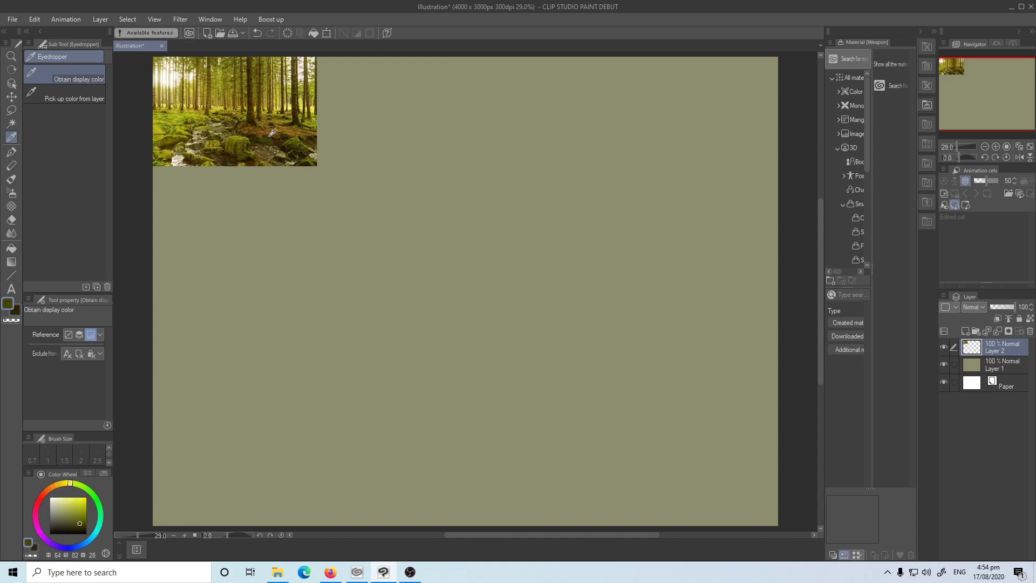
Step: Block in a rounded dark brown and green creature head with the Gouache brush at size 60
{"action": "key", "text": "b"}
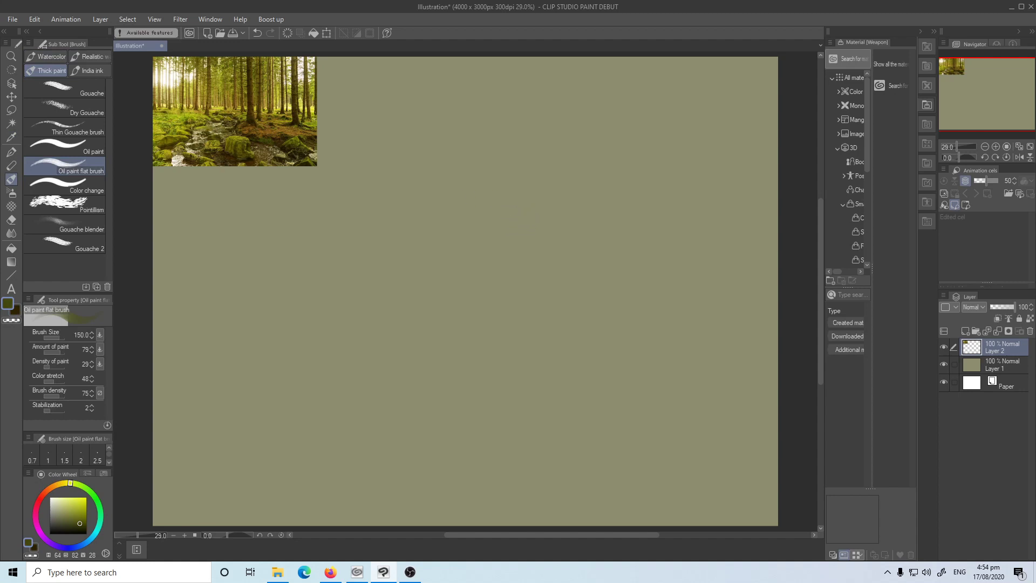
{"action": "left_click", "coordinate": [63, 111]}
{"action": "left_click", "coordinate": [81, 92]}
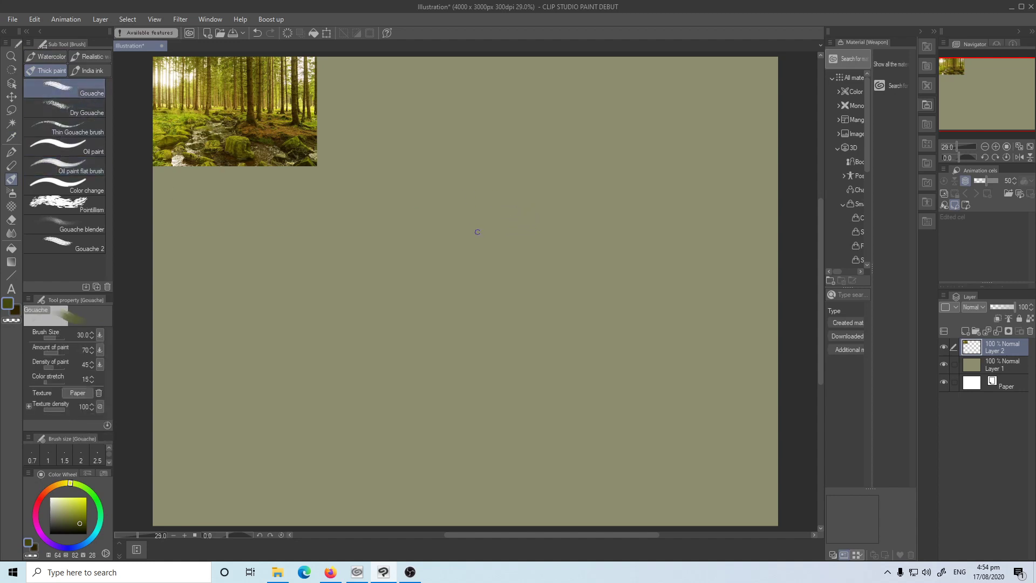
{"action": "key", "text": "bracketright"}
{"action": "key", "text": "bracketright"}
{"action": "key", "text": "bracketright"}
{"action": "key", "text": "bracketright"}
{"action": "key", "text": "bracketright"}
{"action": "key", "text": "bracketright"}
{"action": "mouse_move", "coordinate": [493, 209]}
{"action": "left_mouse_down"}
{"action": "mouse_move", "coordinate": [511, 193]}
{"action": "mouse_move", "coordinate": [506, 225]}
{"action": "mouse_move", "coordinate": [503, 208]}
{"action": "mouse_move", "coordinate": [523, 201]}
{"action": "mouse_move", "coordinate": [517, 217]}
{"action": "mouse_move", "coordinate": [489, 204]}
{"action": "mouse_move", "coordinate": [529, 184]}
{"action": "mouse_move", "coordinate": [512, 190]}
{"action": "mouse_move", "coordinate": [535, 191]}
{"action": "mouse_move", "coordinate": [511, 196]}
{"action": "mouse_move", "coordinate": [505, 215]}
{"action": "mouse_move", "coordinate": [533, 232]}
{"action": "mouse_move", "coordinate": [507, 171]}
{"action": "mouse_move", "coordinate": [483, 179]}
{"action": "mouse_move", "coordinate": [497, 182]}
{"action": "mouse_move", "coordinate": [520, 231]}
{"action": "mouse_move", "coordinate": [531, 176]}
{"action": "mouse_move", "coordinate": [484, 183]}
{"action": "mouse_move", "coordinate": [516, 215]}
{"action": "mouse_move", "coordinate": [539, 206]}
{"action": "mouse_move", "coordinate": [489, 211]}
{"action": "mouse_move", "coordinate": [528, 238]}
{"action": "mouse_move", "coordinate": [571, 204]}
{"action": "mouse_move", "coordinate": [545, 227]}
{"action": "mouse_move", "coordinate": [561, 203]}
{"action": "mouse_move", "coordinate": [553, 270]}
{"action": "left_mouse_up"}
{"action": "key", "text": "ctrl+z"}
{"action": "key", "text": "x"}
{"action": "key", "text": "ctrl+z"}
{"action": "key", "text": "x"}
{"action": "mouse_move", "coordinate": [547, 202]}
{"action": "left_mouse_down"}
{"action": "mouse_move", "coordinate": [526, 208]}
{"action": "mouse_move", "coordinate": [507, 178]}
{"action": "mouse_move", "coordinate": [485, 186]}
{"action": "mouse_move", "coordinate": [530, 221]}
{"action": "mouse_move", "coordinate": [513, 253]}
{"action": "mouse_move", "coordinate": [576, 210]}
{"action": "mouse_move", "coordinate": [573, 221]}
{"action": "mouse_move", "coordinate": [478, 203]}
{"action": "mouse_move", "coordinate": [466, 240]}
{"action": "mouse_move", "coordinate": [469, 218]}
{"action": "mouse_move", "coordinate": [444, 226]}
{"action": "mouse_move", "coordinate": [478, 251]}
{"action": "mouse_move", "coordinate": [528, 361]}
{"action": "mouse_move", "coordinate": [552, 260]}
{"action": "mouse_move", "coordinate": [575, 233]}
{"action": "mouse_move", "coordinate": [576, 256]}
{"action": "mouse_move", "coordinate": [530, 269]}
{"action": "left_mouse_up"}
{"action": "key", "text": "x"}
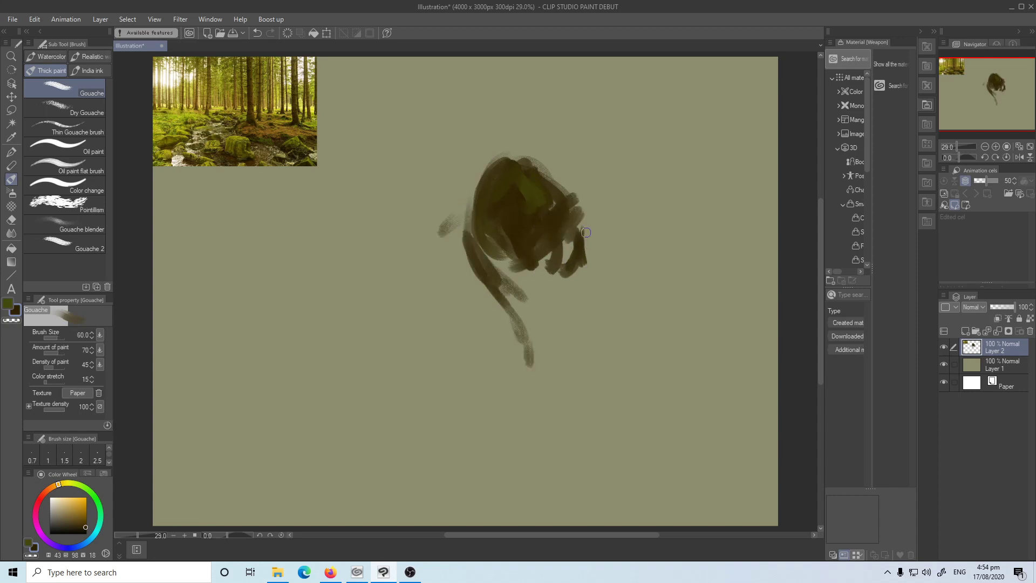
Step: Sketch the eye, long snout, jaw and teeth below the head with loose dark brown and green strokes
{"action": "mouse_move", "coordinate": [586, 232]}
{"action": "left_mouse_down"}
{"action": "mouse_move", "coordinate": [570, 260]}
{"action": "mouse_move", "coordinate": [502, 280]}
{"action": "mouse_move", "coordinate": [465, 226]}
{"action": "mouse_move", "coordinate": [479, 301]}
{"action": "mouse_move", "coordinate": [533, 264]}
{"action": "mouse_move", "coordinate": [571, 308]}
{"action": "mouse_move", "coordinate": [490, 288]}
{"action": "mouse_move", "coordinate": [476, 311]}
{"action": "mouse_move", "coordinate": [538, 275]}
{"action": "mouse_move", "coordinate": [555, 382]}
{"action": "mouse_move", "coordinate": [479, 306]}
{"action": "mouse_move", "coordinate": [472, 331]}
{"action": "mouse_move", "coordinate": [480, 273]}
{"action": "mouse_move", "coordinate": [496, 295]}
{"action": "mouse_move", "coordinate": [505, 277]}
{"action": "mouse_move", "coordinate": [531, 318]}
{"action": "mouse_move", "coordinate": [550, 279]}
{"action": "mouse_move", "coordinate": [588, 325]}
{"action": "mouse_move", "coordinate": [584, 313]}
{"action": "mouse_move", "coordinate": [572, 411]}
{"action": "mouse_move", "coordinate": [486, 408]}
{"action": "mouse_move", "coordinate": [516, 417]}
{"action": "mouse_move", "coordinate": [522, 405]}
{"action": "mouse_move", "coordinate": [561, 414]}
{"action": "mouse_move", "coordinate": [568, 249]}
{"action": "mouse_move", "coordinate": [551, 238]}
{"action": "mouse_move", "coordinate": [550, 257]}
{"action": "mouse_move", "coordinate": [559, 234]}
{"action": "mouse_move", "coordinate": [549, 262]}
{"action": "mouse_move", "coordinate": [558, 243]}
{"action": "mouse_move", "coordinate": [561, 258]}
{"action": "mouse_move", "coordinate": [554, 265]}
{"action": "mouse_move", "coordinate": [568, 223]}
{"action": "mouse_move", "coordinate": [575, 386]}
{"action": "left_mouse_up"}
{"action": "key", "text": "x"}
{"action": "key", "text": "x"}
{"action": "mouse_move", "coordinate": [582, 231]}
{"action": "left_mouse_down"}
{"action": "mouse_move", "coordinate": [595, 248]}
{"action": "mouse_move", "coordinate": [592, 341]}
{"action": "mouse_move", "coordinate": [609, 238]}
{"action": "mouse_move", "coordinate": [593, 367]}
{"action": "mouse_move", "coordinate": [607, 302]}
{"action": "mouse_move", "coordinate": [601, 216]}
{"action": "mouse_move", "coordinate": [604, 400]}
{"action": "left_mouse_up"}
{"action": "left_click_drag", "start_coordinate": [626, 291], "coordinate": [608, 396]}
{"action": "left_click_drag", "start_coordinate": [574, 215], "coordinate": [593, 231]}
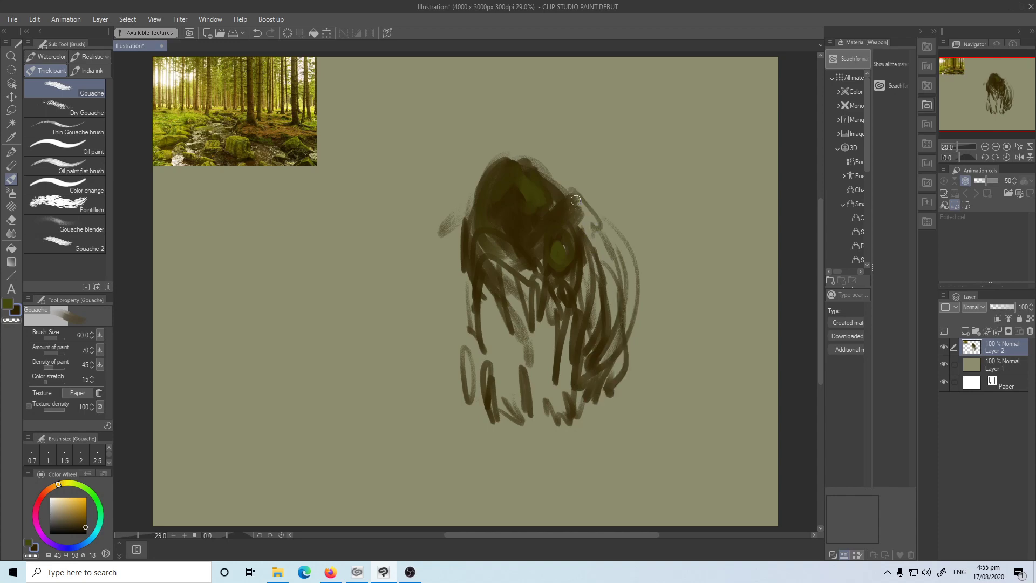
Step: Sketch tall horns and spikes on the crown and back of the head, and darken the snout
{"action": "left_click_drag", "start_coordinate": [576, 175], "coordinate": [610, 98]}
{"action": "mouse_move", "coordinate": [591, 163]}
{"action": "left_mouse_down"}
{"action": "mouse_move", "coordinate": [582, 207]}
{"action": "mouse_move", "coordinate": [569, 173]}
{"action": "left_mouse_up"}
{"action": "mouse_move", "coordinate": [459, 182]}
{"action": "left_mouse_down"}
{"action": "mouse_move", "coordinate": [467, 206]}
{"action": "mouse_move", "coordinate": [446, 111]}
{"action": "left_mouse_up"}
{"action": "left_click_drag", "start_coordinate": [447, 110], "coordinate": [476, 193]}
{"action": "left_click_drag", "start_coordinate": [606, 225], "coordinate": [639, 170]}
{"action": "mouse_move", "coordinate": [639, 170]}
{"action": "left_mouse_down"}
{"action": "mouse_move", "coordinate": [625, 262]}
{"action": "mouse_move", "coordinate": [652, 235]}
{"action": "left_mouse_up"}
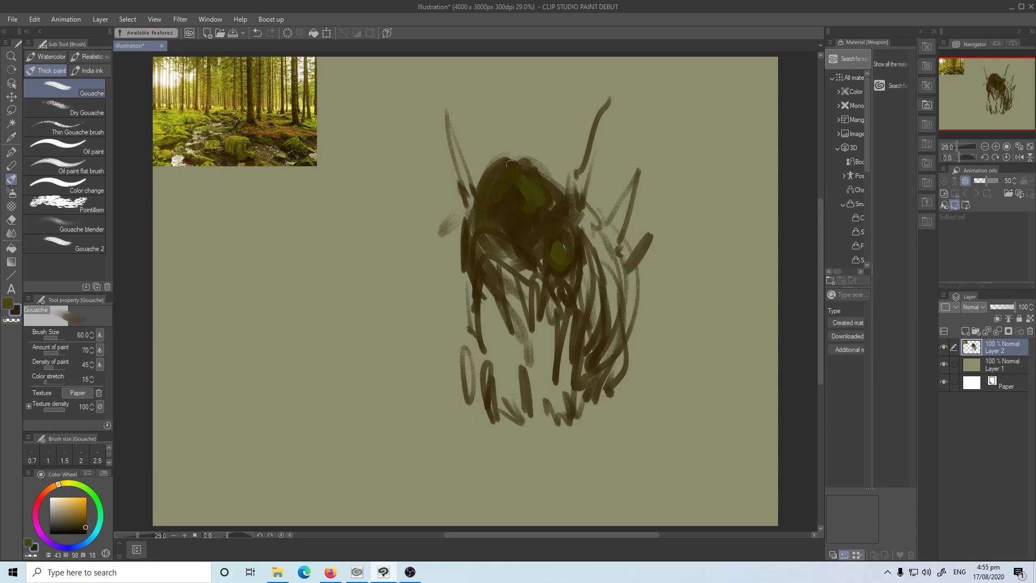
{"action": "left_click_drag", "start_coordinate": [505, 165], "coordinate": [519, 159]}
{"action": "mouse_move", "coordinate": [523, 244]}
{"action": "left_mouse_down"}
{"action": "mouse_move", "coordinate": [497, 270]}
{"action": "mouse_move", "coordinate": [514, 248]}
{"action": "mouse_move", "coordinate": [550, 308]}
{"action": "left_mouse_up"}
Step: Fill in the forehead, cheek and jaw side with dark green and brown at brush size 150
{"action": "key", "text": "bracketright"}
{"action": "key", "text": "bracketright"}
{"action": "key", "text": "x"}
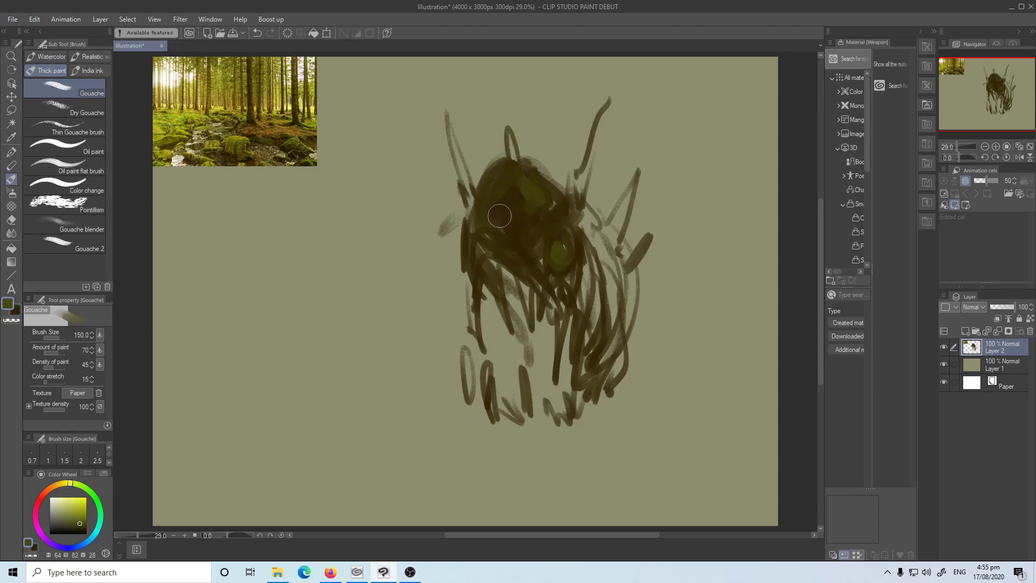
{"action": "mouse_move", "coordinate": [499, 212]}
{"action": "left_mouse_down"}
{"action": "mouse_move", "coordinate": [526, 203]}
{"action": "mouse_move", "coordinate": [517, 184]}
{"action": "mouse_move", "coordinate": [473, 235]}
{"action": "mouse_move", "coordinate": [523, 237]}
{"action": "mouse_move", "coordinate": [564, 207]}
{"action": "mouse_move", "coordinate": [581, 232]}
{"action": "mouse_move", "coordinate": [569, 292]}
{"action": "mouse_move", "coordinate": [597, 254]}
{"action": "mouse_move", "coordinate": [593, 286]}
{"action": "mouse_move", "coordinate": [600, 282]}
{"action": "mouse_move", "coordinate": [606, 248]}
{"action": "mouse_move", "coordinate": [593, 258]}
{"action": "mouse_move", "coordinate": [583, 327]}
{"action": "mouse_move", "coordinate": [617, 333]}
{"action": "left_mouse_up"}
{"action": "key", "text": "x"}
{"action": "mouse_move", "coordinate": [593, 216]}
{"action": "left_mouse_down"}
{"action": "mouse_move", "coordinate": [620, 328]}
{"action": "mouse_move", "coordinate": [611, 307]}
{"action": "mouse_move", "coordinate": [593, 308]}
{"action": "mouse_move", "coordinate": [585, 323]}
{"action": "mouse_move", "coordinate": [601, 237]}
{"action": "mouse_move", "coordinate": [570, 287]}
{"action": "mouse_move", "coordinate": [553, 262]}
{"action": "mouse_move", "coordinate": [569, 288]}
{"action": "left_mouse_up"}
{"action": "key", "text": "x"}
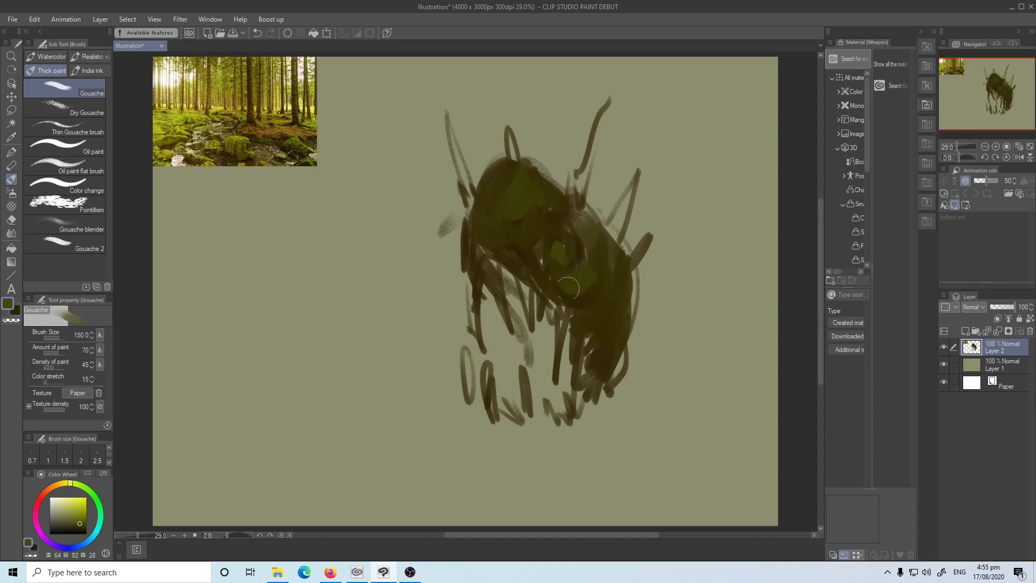
Step: Paint a glowing yellow eye with a colour sampled from the photo, refining it with brush sizes 50 and 17
{"action": "key", "text": "i"}
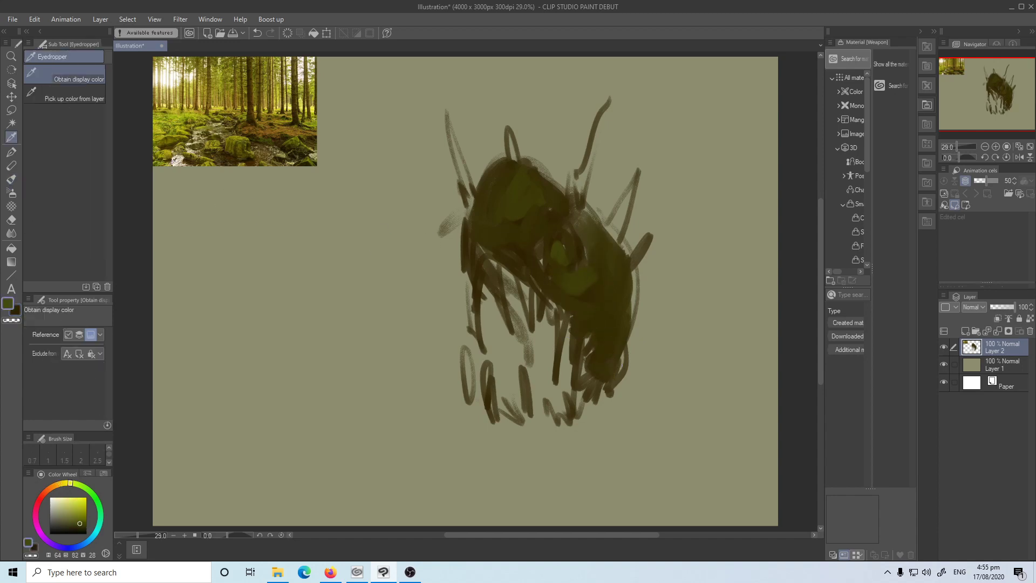
{"action": "left_click", "coordinate": [162, 128]}
{"action": "key", "text": "b"}
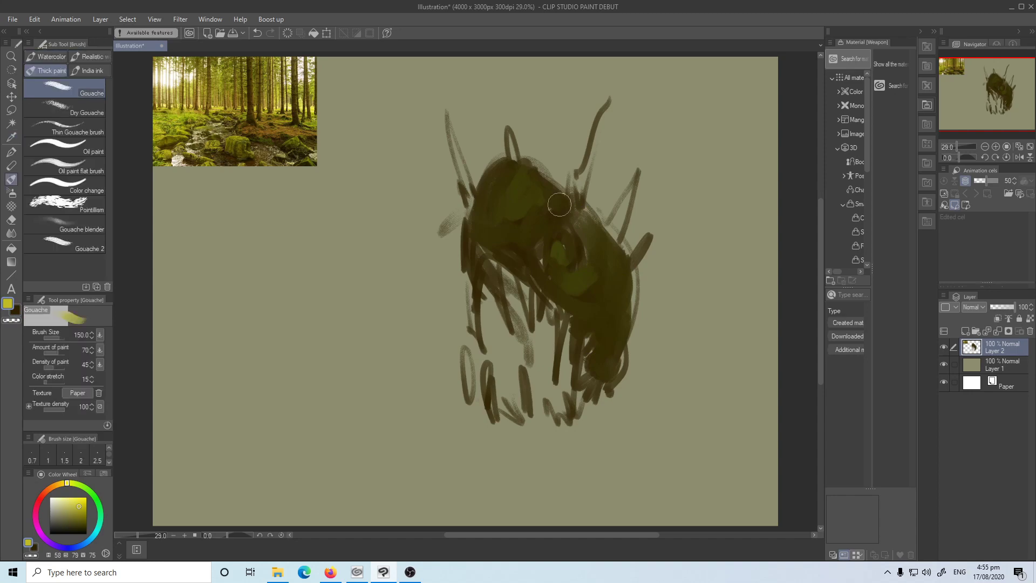
{"action": "left_click_drag", "start_coordinate": [561, 245], "coordinate": [559, 251]}
{"action": "left_click", "coordinate": [557, 239], "text": "alt"}
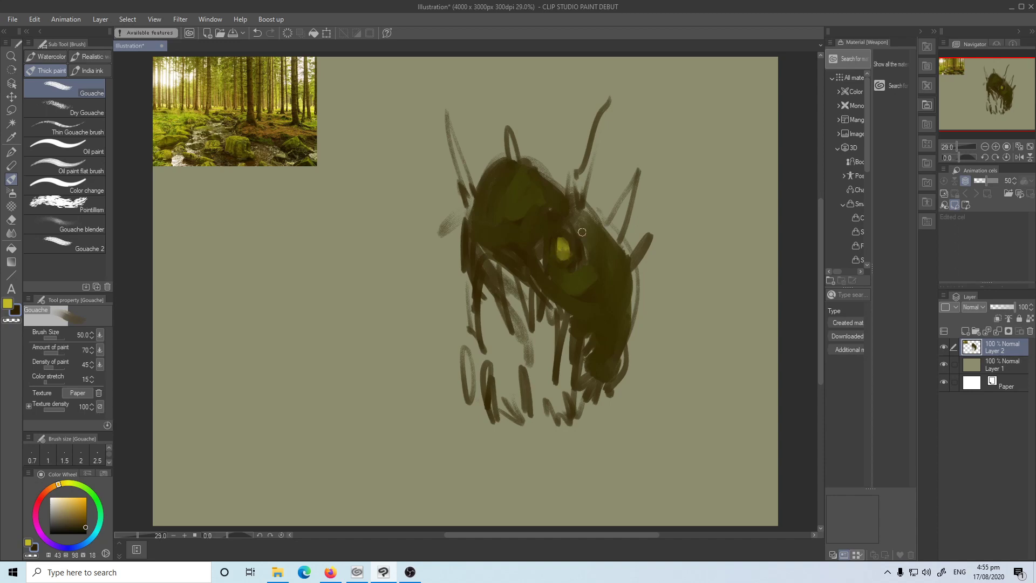
{"action": "left_click", "coordinate": [562, 243], "text": "alt"}
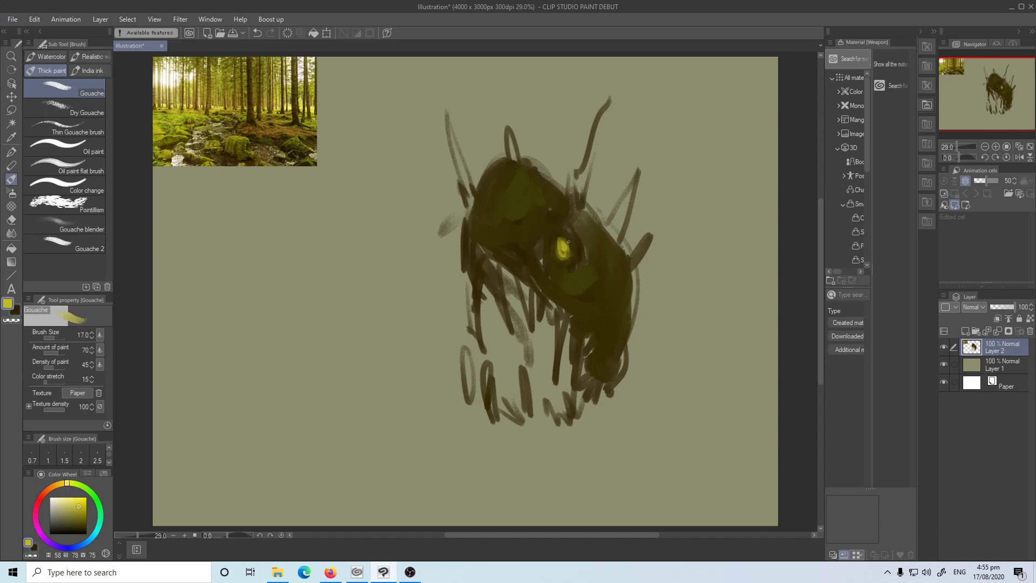
{"action": "left_click", "coordinate": [569, 245], "text": "alt"}
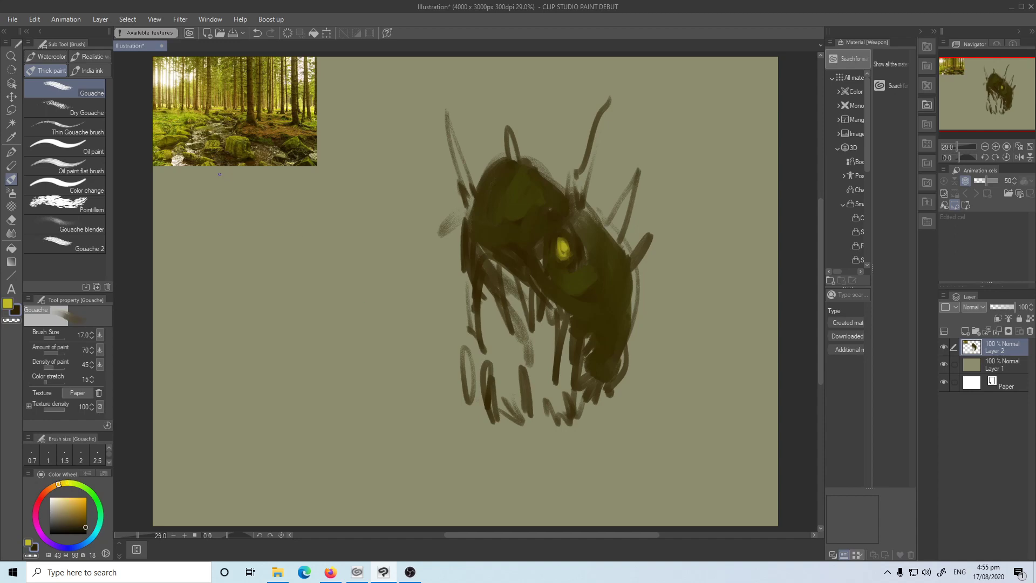
Step: Add a tiny white highlight to the eye at brush size 8, sampling white and near-black from the photo
{"action": "key", "text": "i"}
{"action": "left_click", "coordinate": [169, 77]}
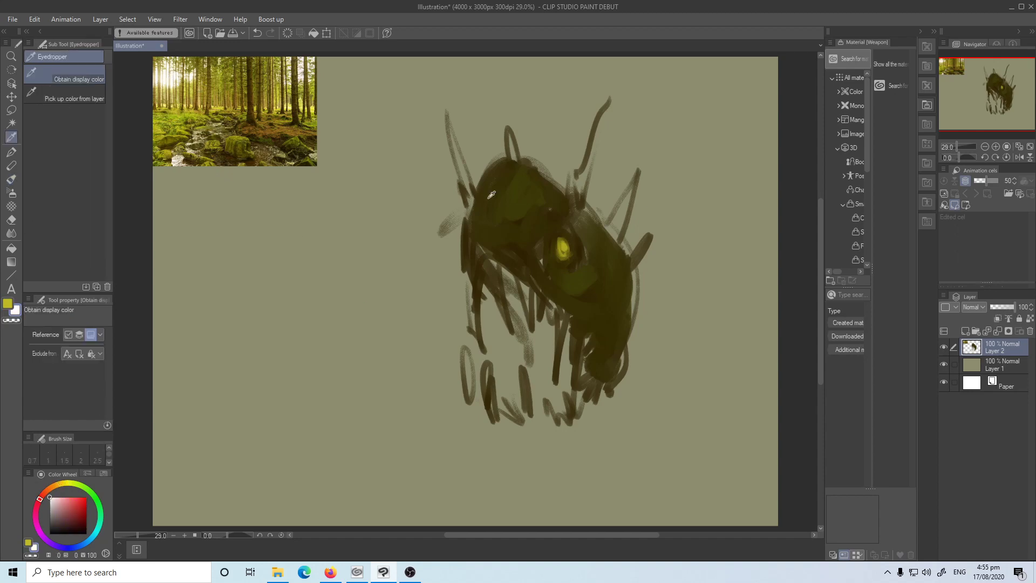
{"action": "key", "text": "b"}
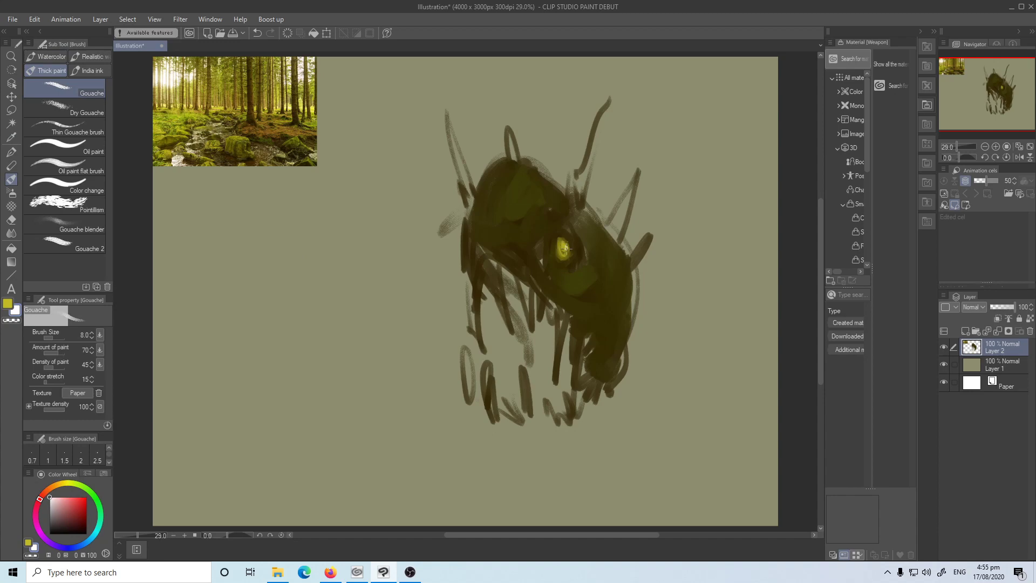
{"action": "key", "text": "i"}
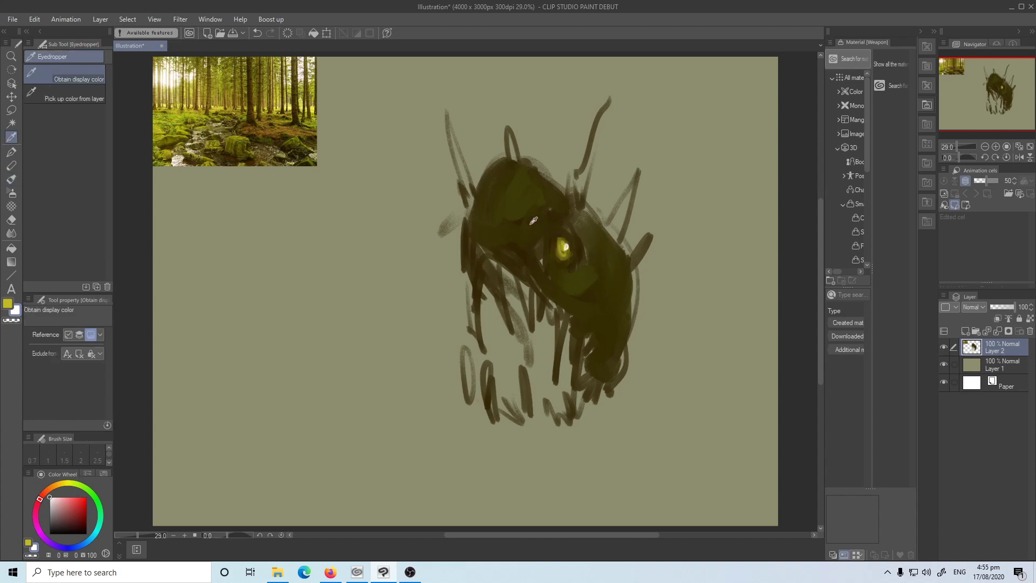
{"action": "left_click", "coordinate": [294, 144]}
{"action": "key", "text": "b"}
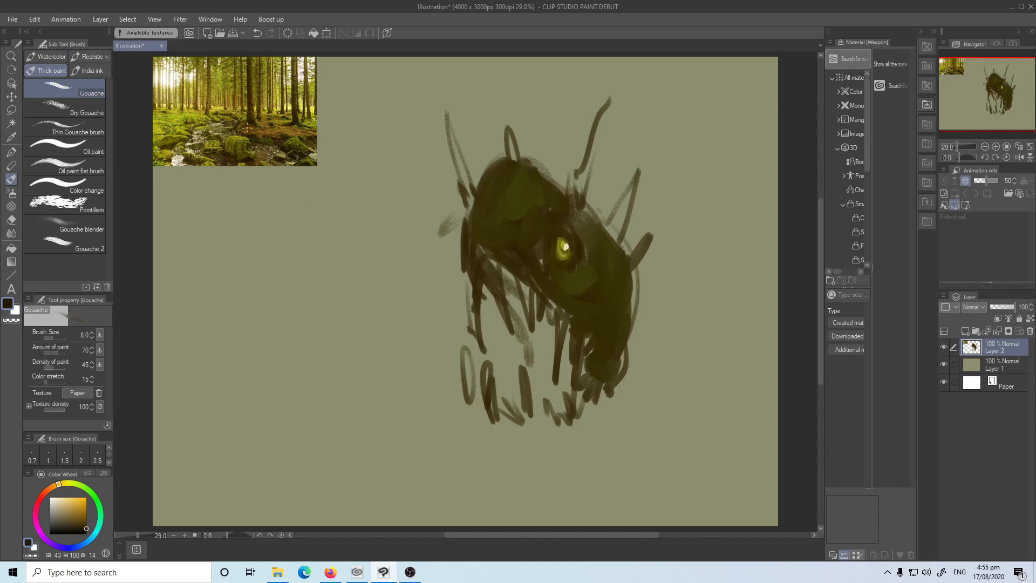
Step: Paint a brown patch along the upper lip beneath the eye at brush size 120, using brown sampled from the photo
{"action": "key", "text": "i"}
{"action": "left_click", "coordinate": [222, 137]}
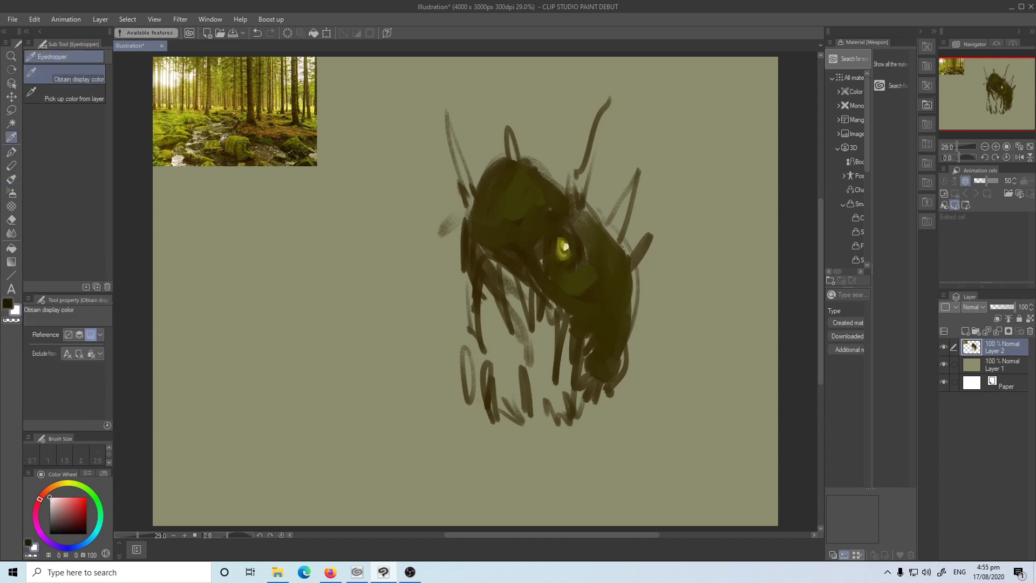
{"action": "left_click", "coordinate": [252, 128]}
{"action": "key", "text": "b"}
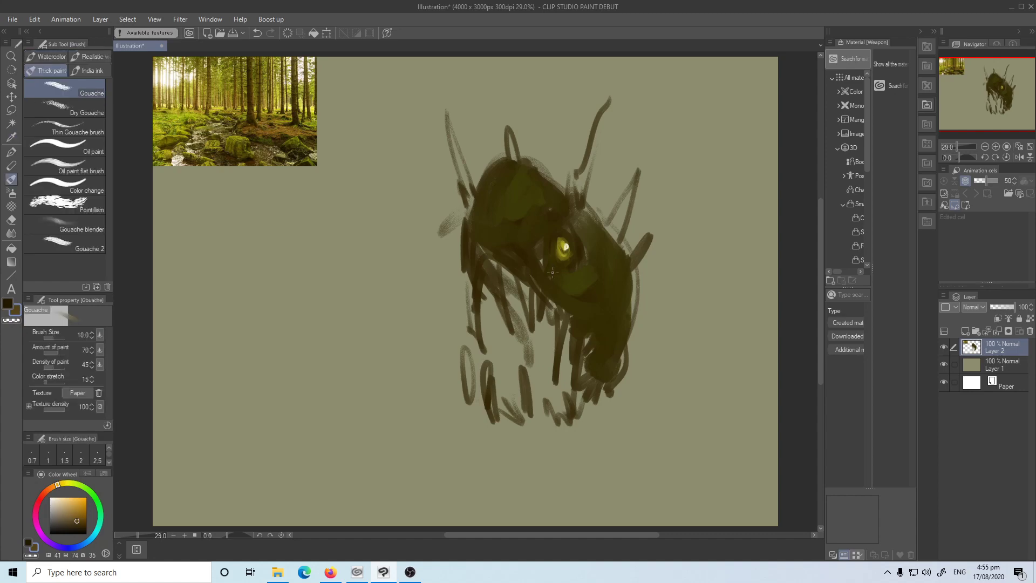
{"action": "key", "text": "bracketright"}
{"action": "key", "text": "bracketright"}
{"action": "key", "text": "bracketright"}
{"action": "key", "text": "bracketright"}
{"action": "key", "text": "bracketright"}
{"action": "key", "text": "bracketright"}
{"action": "key", "text": "bracketright"}
{"action": "key", "text": "bracketright"}
{"action": "left_click_drag", "start_coordinate": [542, 267], "coordinate": [562, 297]}
{"action": "left_click_drag", "start_coordinate": [534, 250], "coordinate": [587, 300]}
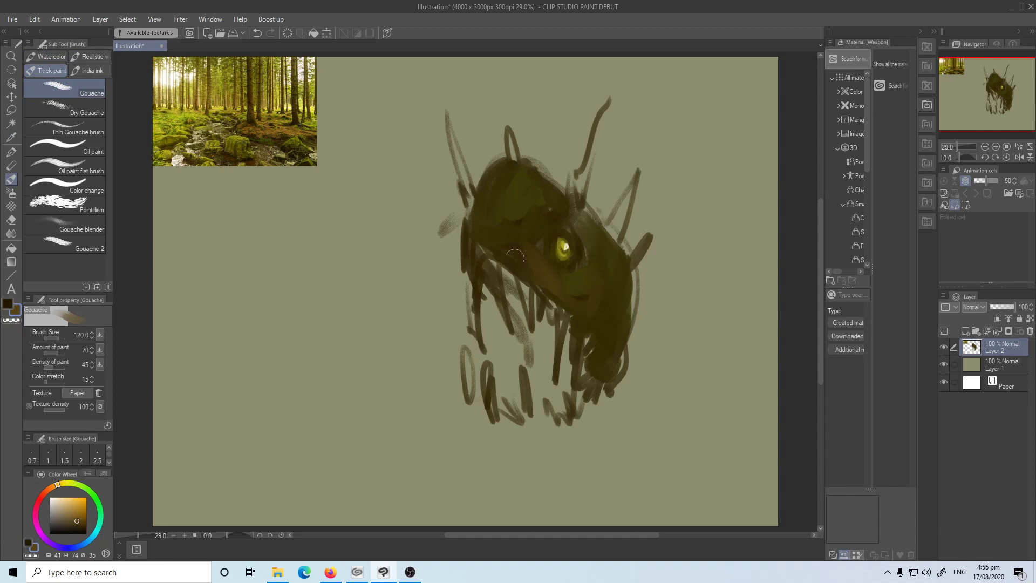
Step: Paint a large open mouth below the upper lip in near-black brown, enlarging the brush to size 200
{"action": "mouse_move", "coordinate": [523, 280]}
{"action": "left_mouse_down"}
{"action": "mouse_move", "coordinate": [535, 312]}
{"action": "mouse_move", "coordinate": [513, 285]}
{"action": "mouse_move", "coordinate": [506, 315]}
{"action": "mouse_move", "coordinate": [561, 359]}
{"action": "left_mouse_up"}
{"action": "key", "text": "ctrl+z"}
{"action": "key", "text": "x"}
{"action": "key", "text": "ctrl+z"}
{"action": "mouse_move", "coordinate": [490, 280]}
{"action": "left_mouse_down"}
{"action": "mouse_move", "coordinate": [487, 328]}
{"action": "mouse_move", "coordinate": [502, 386]}
{"action": "mouse_move", "coordinate": [520, 325]}
{"action": "mouse_move", "coordinate": [535, 319]}
{"action": "mouse_move", "coordinate": [555, 352]}
{"action": "mouse_move", "coordinate": [506, 285]}
{"action": "mouse_move", "coordinate": [558, 366]}
{"action": "mouse_move", "coordinate": [557, 334]}
{"action": "mouse_move", "coordinate": [566, 334]}
{"action": "mouse_move", "coordinate": [528, 287]}
{"action": "mouse_move", "coordinate": [570, 348]}
{"action": "mouse_move", "coordinate": [558, 365]}
{"action": "mouse_move", "coordinate": [521, 340]}
{"action": "mouse_move", "coordinate": [486, 302]}
{"action": "mouse_move", "coordinate": [503, 314]}
{"action": "mouse_move", "coordinate": [492, 270]}
{"action": "mouse_move", "coordinate": [569, 341]}
{"action": "mouse_move", "coordinate": [549, 370]}
{"action": "mouse_move", "coordinate": [523, 301]}
{"action": "mouse_move", "coordinate": [506, 369]}
{"action": "mouse_move", "coordinate": [485, 330]}
{"action": "mouse_move", "coordinate": [469, 337]}
{"action": "mouse_move", "coordinate": [468, 306]}
{"action": "mouse_move", "coordinate": [482, 371]}
{"action": "mouse_move", "coordinate": [481, 362]}
{"action": "mouse_move", "coordinate": [497, 384]}
{"action": "mouse_move", "coordinate": [487, 313]}
{"action": "mouse_move", "coordinate": [488, 344]}
{"action": "mouse_move", "coordinate": [511, 293]}
{"action": "mouse_move", "coordinate": [534, 311]}
{"action": "mouse_move", "coordinate": [520, 352]}
{"action": "left_mouse_up"}
{"action": "key", "text": "ctrl+z"}
{"action": "key", "text": "bracketright"}
{"action": "key", "text": "bracketright"}
{"action": "key", "text": "bracketright"}
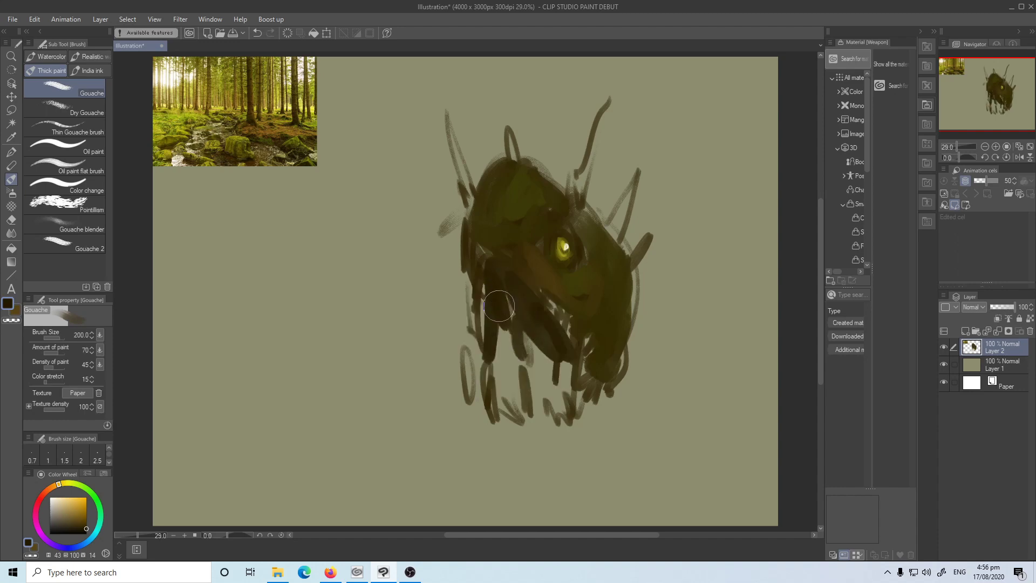
{"action": "mouse_move", "coordinate": [499, 306]}
{"action": "left_mouse_down"}
{"action": "mouse_move", "coordinate": [507, 377]}
{"action": "mouse_move", "coordinate": [480, 278]}
{"action": "mouse_move", "coordinate": [569, 350]}
{"action": "mouse_move", "coordinate": [514, 376]}
{"action": "mouse_move", "coordinate": [526, 379]}
{"action": "mouse_move", "coordinate": [513, 415]}
{"action": "mouse_move", "coordinate": [479, 327]}
{"action": "mouse_move", "coordinate": [473, 334]}
{"action": "mouse_move", "coordinate": [510, 431]}
{"action": "mouse_move", "coordinate": [548, 347]}
{"action": "mouse_move", "coordinate": [479, 335]}
{"action": "mouse_move", "coordinate": [476, 386]}
{"action": "mouse_move", "coordinate": [522, 467]}
{"action": "left_mouse_up"}
{"action": "key", "text": "bracketright"}
Step: Refine the edge between the upper lip and the dark mouth with a size 80 brush and sampled dark brown
{"action": "key", "text": "x"}
{"action": "key", "text": "bracketleft"}
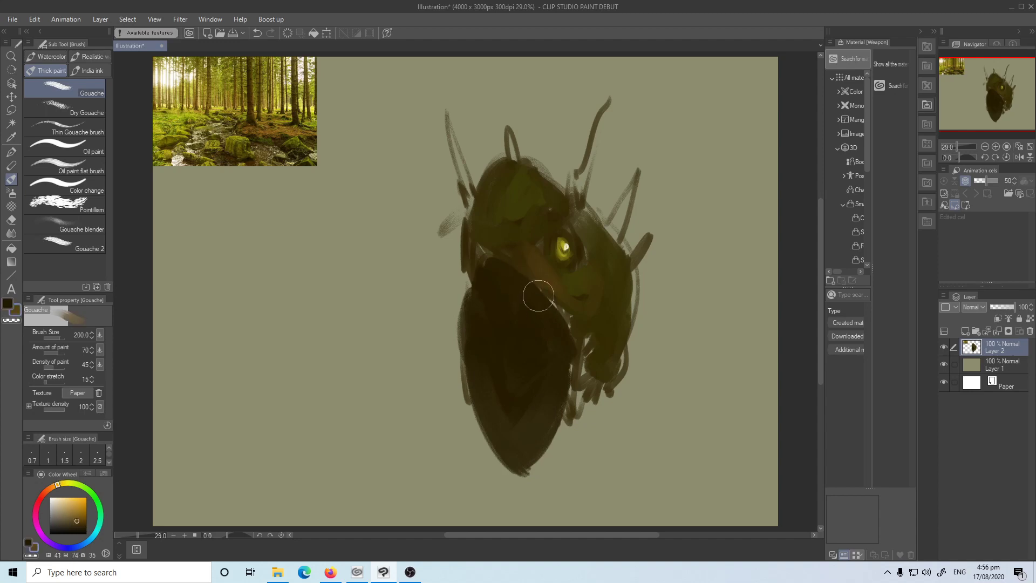
{"action": "key", "text": "bracketleft"}
{"action": "key", "text": "bracketleft"}
{"action": "key", "text": "bracketleft"}
{"action": "key", "text": "bracketleft"}
{"action": "left_click", "coordinate": [541, 287], "text": "alt"}
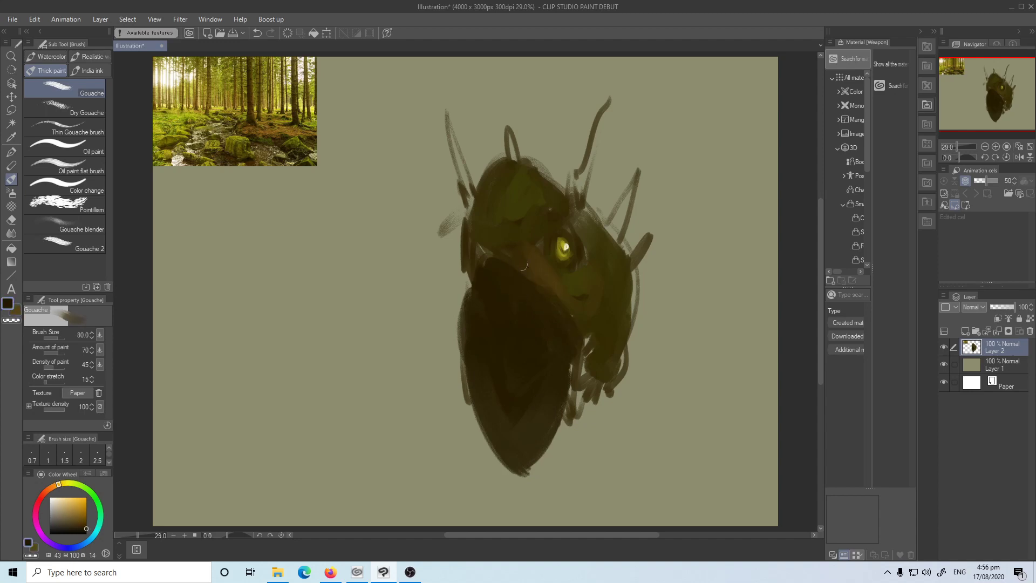
Step: Paint the lower jaw, cheek fins and thickened horns with dark green sampled from the forehead
{"action": "key", "text": "x"}
{"action": "left_click", "coordinate": [521, 206], "text": "alt"}
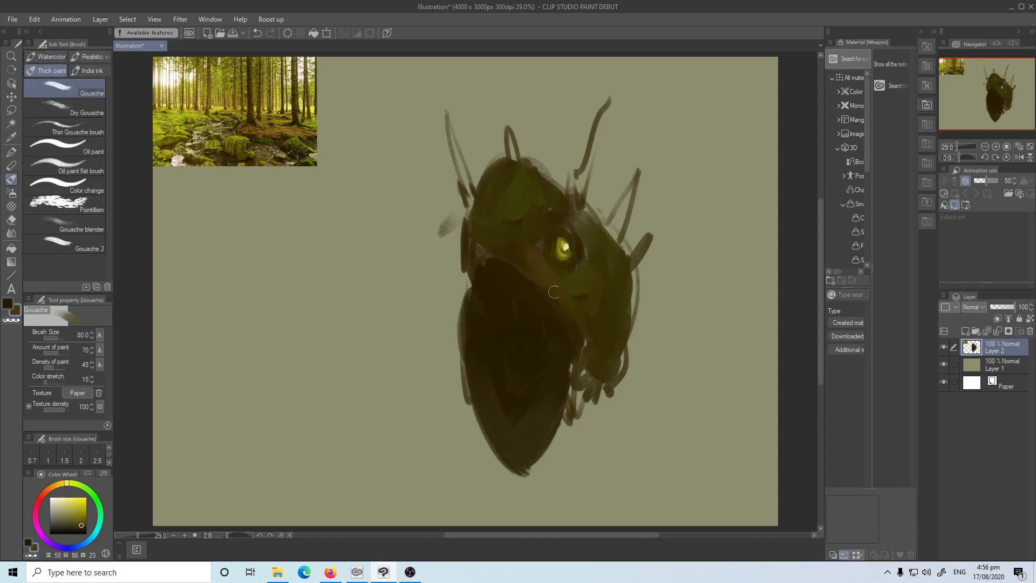
{"action": "mouse_move", "coordinate": [579, 338]}
{"action": "left_mouse_down"}
{"action": "mouse_move", "coordinate": [580, 379]}
{"action": "mouse_move", "coordinate": [560, 437]}
{"action": "mouse_move", "coordinate": [576, 374]}
{"action": "mouse_move", "coordinate": [565, 425]}
{"action": "mouse_move", "coordinate": [536, 466]}
{"action": "mouse_move", "coordinate": [599, 364]}
{"action": "mouse_move", "coordinate": [591, 387]}
{"action": "mouse_move", "coordinate": [621, 367]}
{"action": "mouse_move", "coordinate": [630, 340]}
{"action": "mouse_move", "coordinate": [629, 382]}
{"action": "mouse_move", "coordinate": [634, 311]}
{"action": "mouse_move", "coordinate": [608, 229]}
{"action": "mouse_move", "coordinate": [635, 185]}
{"action": "mouse_move", "coordinate": [611, 240]}
{"action": "mouse_move", "coordinate": [636, 273]}
{"action": "left_mouse_up"}
{"action": "mouse_move", "coordinate": [570, 186]}
{"action": "left_mouse_down"}
{"action": "mouse_move", "coordinate": [615, 81]}
{"action": "mouse_move", "coordinate": [580, 188]}
{"action": "mouse_move", "coordinate": [467, 180]}
{"action": "mouse_move", "coordinate": [443, 91]}
{"action": "mouse_move", "coordinate": [507, 141]}
{"action": "mouse_move", "coordinate": [469, 201]}
{"action": "left_mouse_up"}
Step: Paint a pale cream fang hanging from the upper lip at brush size 40, and sample dark mouth and lip colours beside it
{"action": "key", "text": "alt"}
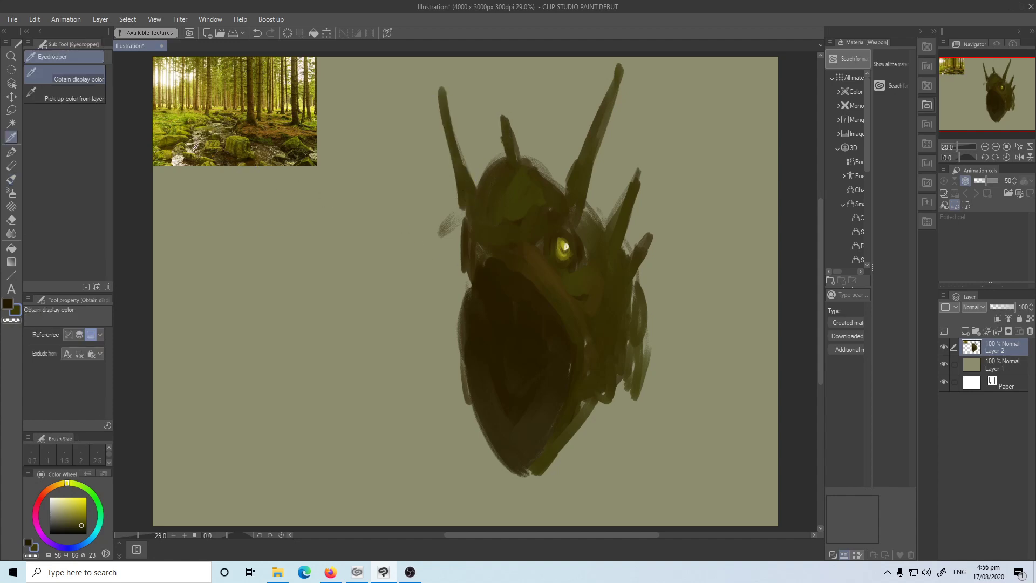
{"action": "left_click", "coordinate": [348, 178], "text": "alt"}
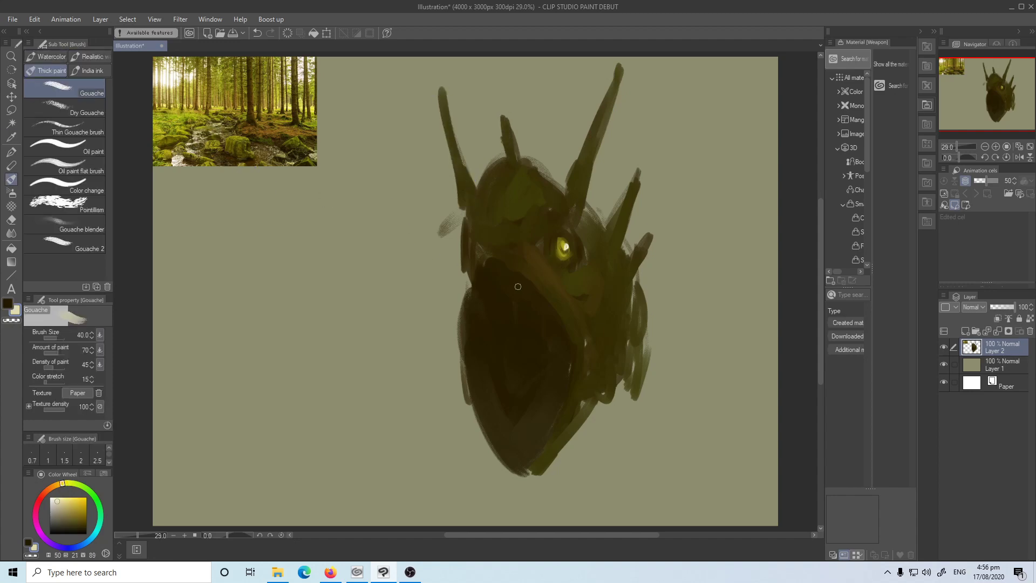
{"action": "key", "text": "ctrl+z"}
{"action": "left_click_drag", "start_coordinate": [523, 285], "coordinate": [518, 317]}
{"action": "left_click", "coordinate": [524, 285], "text": "alt"}
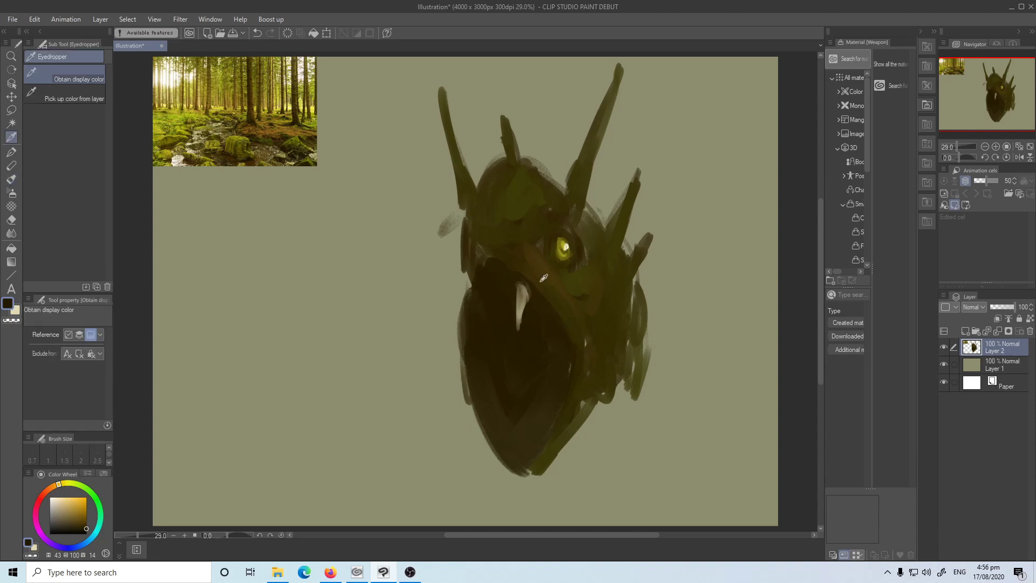
{"action": "left_click", "coordinate": [531, 281], "text": "alt"}
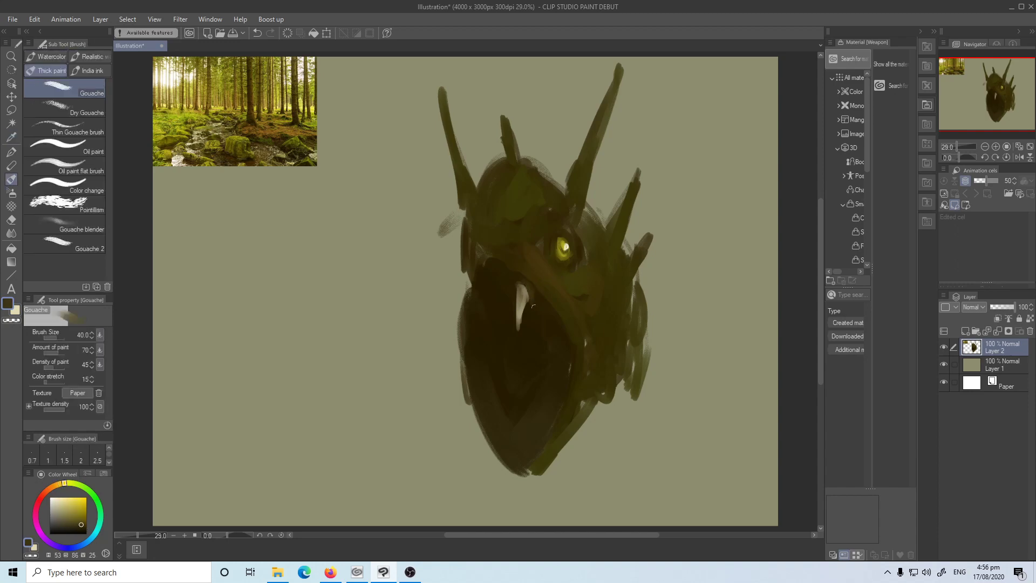
Step: Paint two more pale cream fangs along the upper lip, alternating cream and dark colours to shape them
{"action": "key", "text": "x"}
{"action": "mouse_move", "coordinate": [533, 305]}
{"action": "left_mouse_down"}
{"action": "mouse_move", "coordinate": [530, 341]}
{"action": "mouse_move", "coordinate": [543, 313]}
{"action": "mouse_move", "coordinate": [545, 352]}
{"action": "mouse_move", "coordinate": [555, 336]}
{"action": "mouse_move", "coordinate": [544, 362]}
{"action": "mouse_move", "coordinate": [556, 344]}
{"action": "left_mouse_up"}
{"action": "key", "text": "x"}
{"action": "key", "text": "x"}
{"action": "key", "text": "x"}
{"action": "key", "text": "x"}
{"action": "key", "text": "x"}
{"action": "key", "text": "x"}
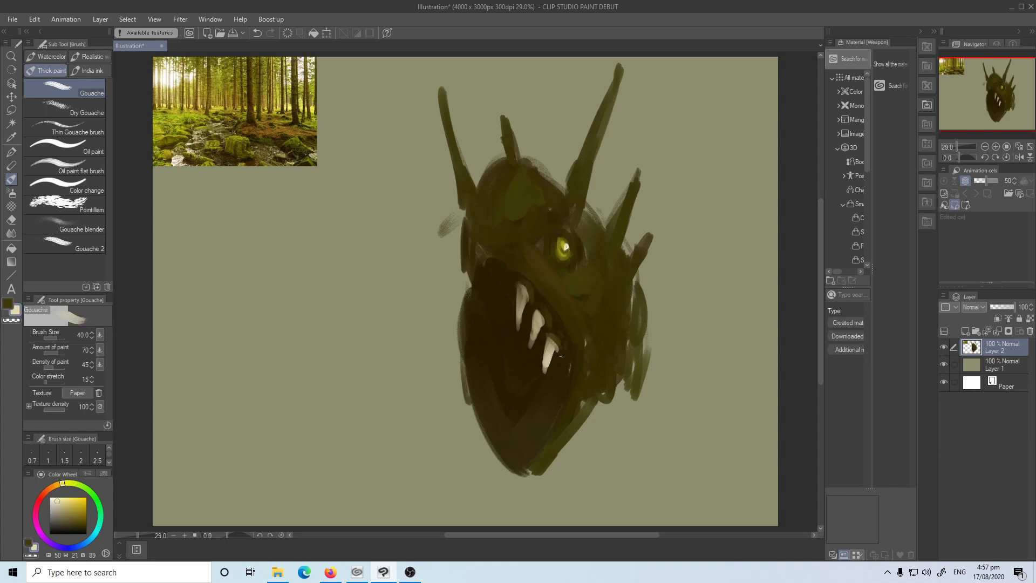
Step: Paint pale cream teeth along the front of the upper lip, alternating cream with the dark colour to shape them
{"action": "key", "text": "x"}
{"action": "key", "text": "x"}
{"action": "mouse_move", "coordinate": [507, 307]}
{"action": "left_mouse_down"}
{"action": "mouse_move", "coordinate": [508, 279]}
{"action": "mouse_move", "coordinate": [491, 272]}
{"action": "mouse_move", "coordinate": [493, 298]}
{"action": "mouse_move", "coordinate": [489, 268]}
{"action": "left_mouse_up"}
{"action": "left_click_drag", "start_coordinate": [493, 293], "coordinate": [492, 266]}
{"action": "key", "text": "x"}
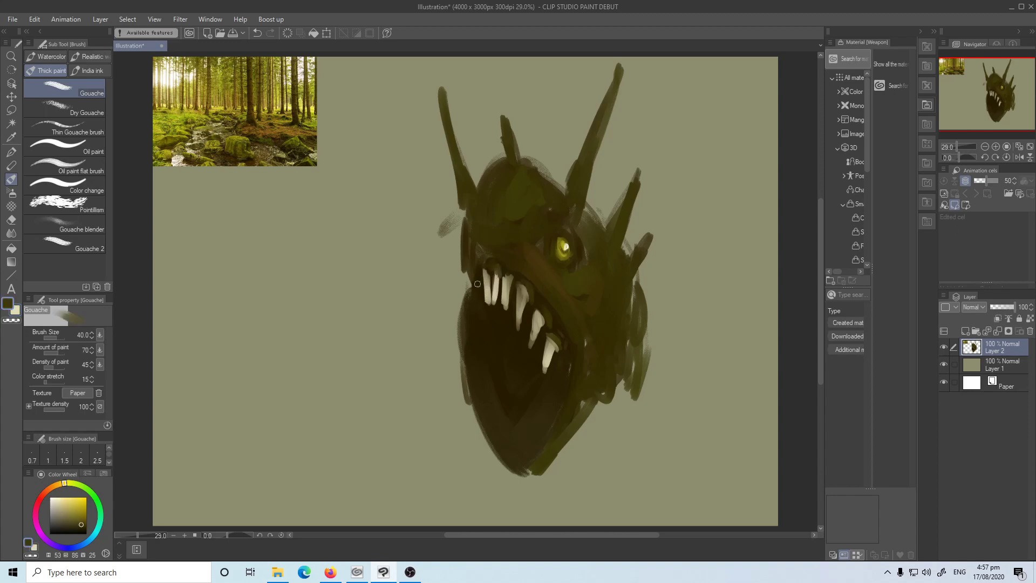
Step: Add smaller pale cream teeth down the far side of the mouth and a longer one on the lower jaw
{"action": "key", "text": "x"}
{"action": "mouse_move", "coordinate": [478, 326]}
{"action": "left_mouse_down"}
{"action": "mouse_move", "coordinate": [478, 280]}
{"action": "mouse_move", "coordinate": [474, 300]}
{"action": "left_mouse_up"}
{"action": "key", "text": "x"}
{"action": "key", "text": "x"}
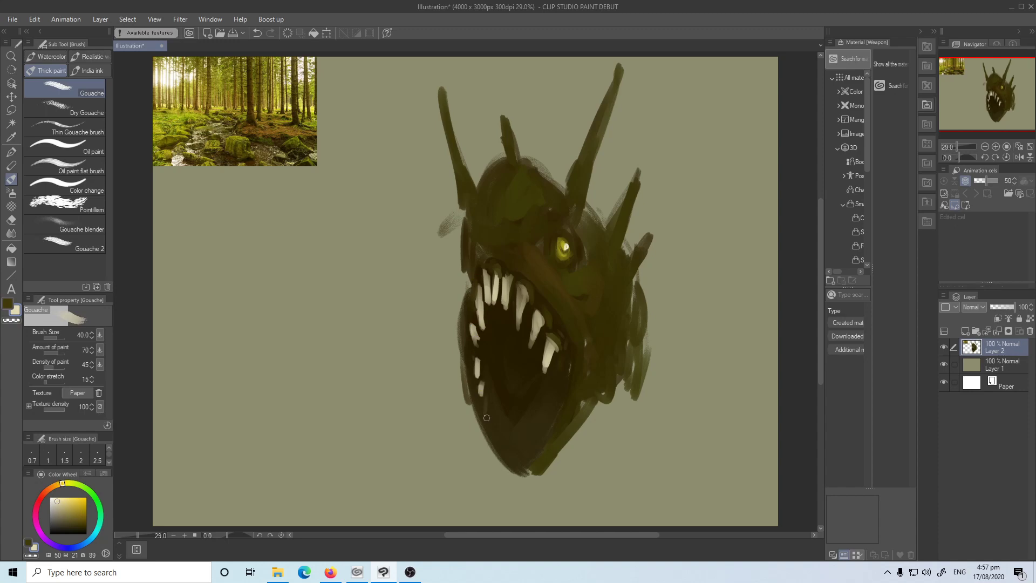
{"action": "left_click_drag", "start_coordinate": [486, 418], "coordinate": [490, 401]}
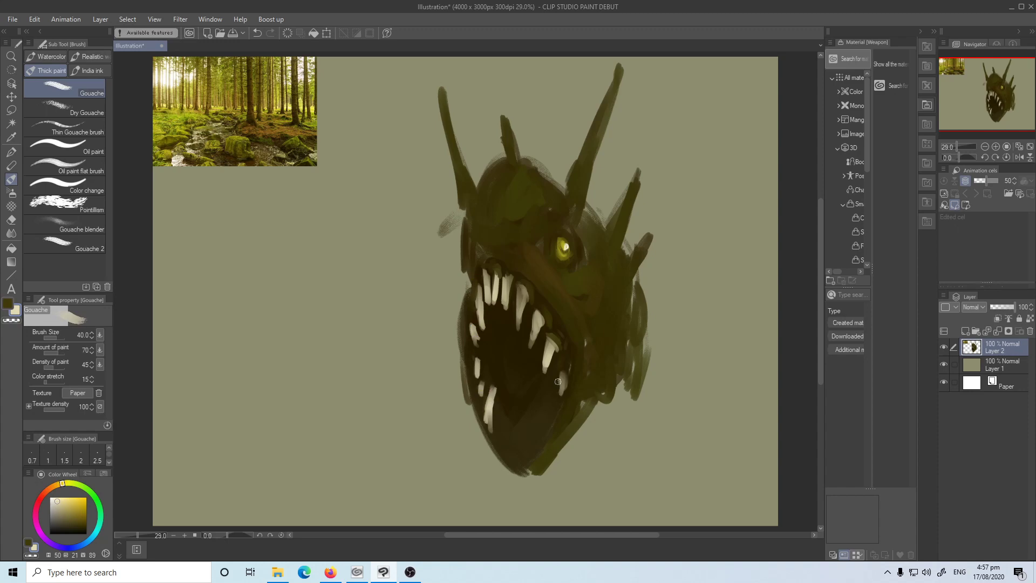
Step: Paint pale cream teeth along the near side and tip of the lower jaw, trimming them with dark strokes
{"action": "key", "text": "x"}
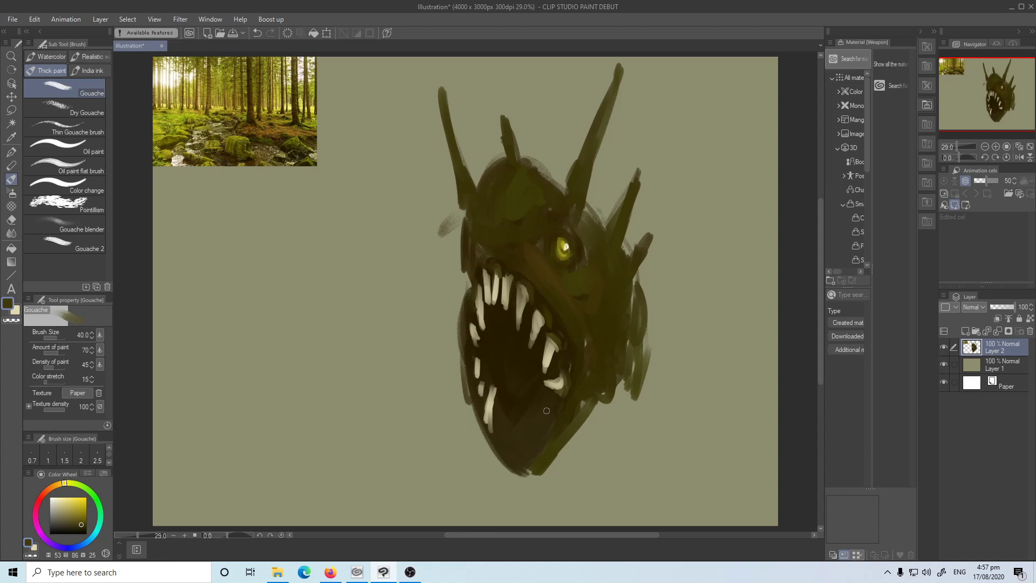
{"action": "key", "text": "x"}
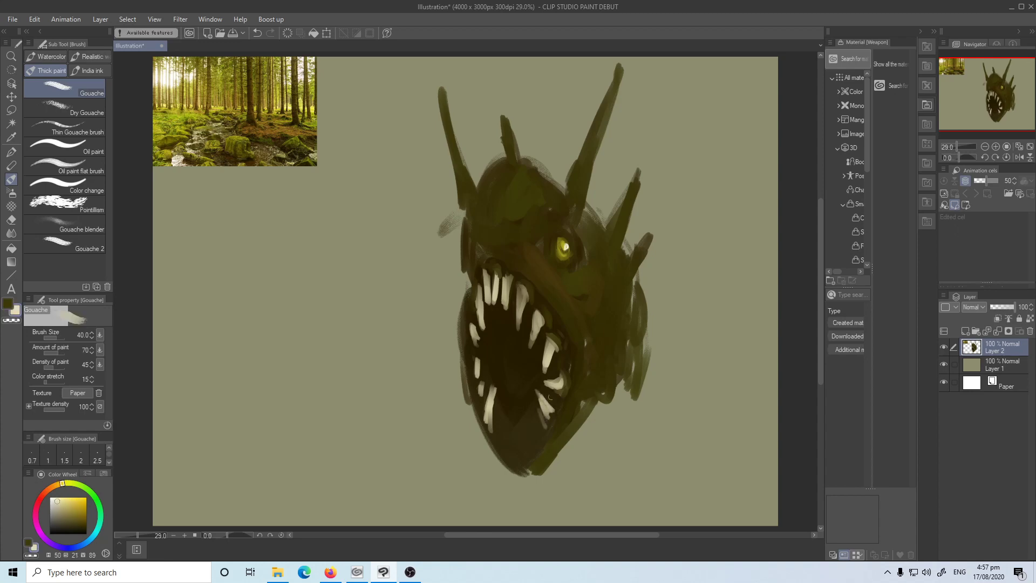
{"action": "key", "text": "x"}
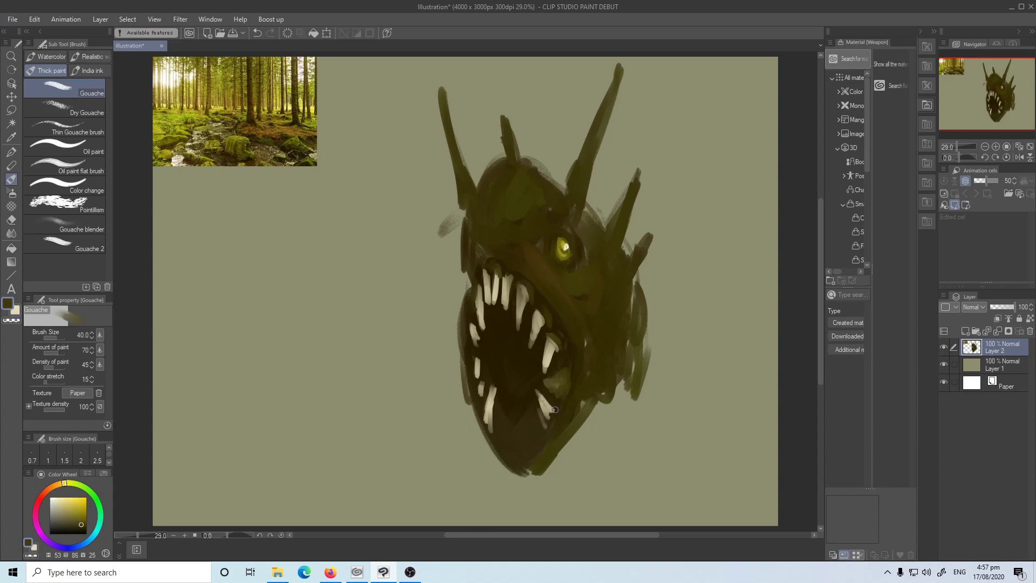
{"action": "key", "text": "x"}
{"action": "mouse_move", "coordinate": [539, 402]}
{"action": "left_mouse_down"}
{"action": "mouse_move", "coordinate": [503, 440]}
{"action": "mouse_move", "coordinate": [528, 448]}
{"action": "left_mouse_up"}
{"action": "key", "text": "x"}
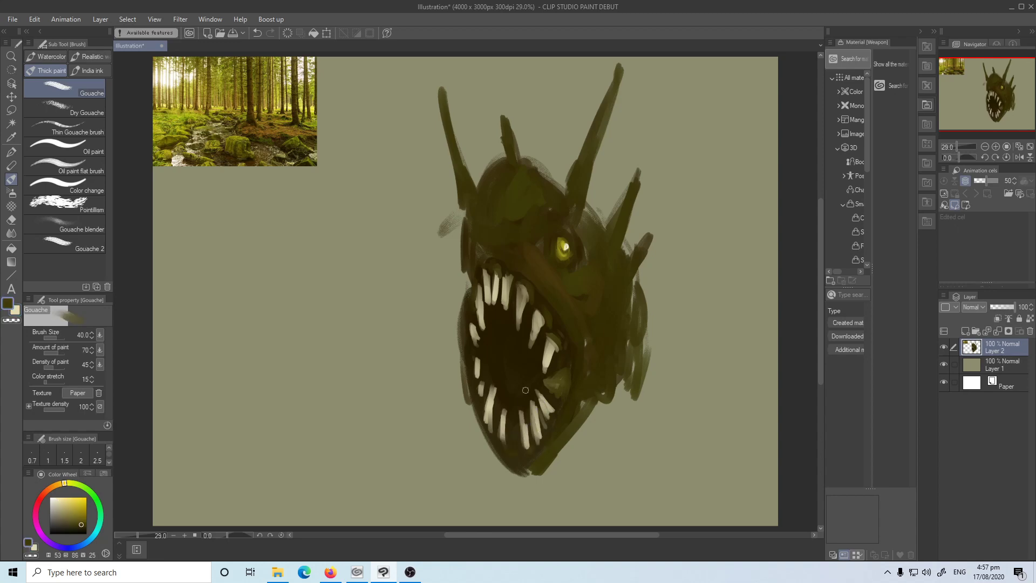
Step: Cover the rough tooth near the mouth's corner with sampled dark brown and add pale cream marks beside it
{"action": "left_click", "coordinate": [514, 433], "text": "alt"}
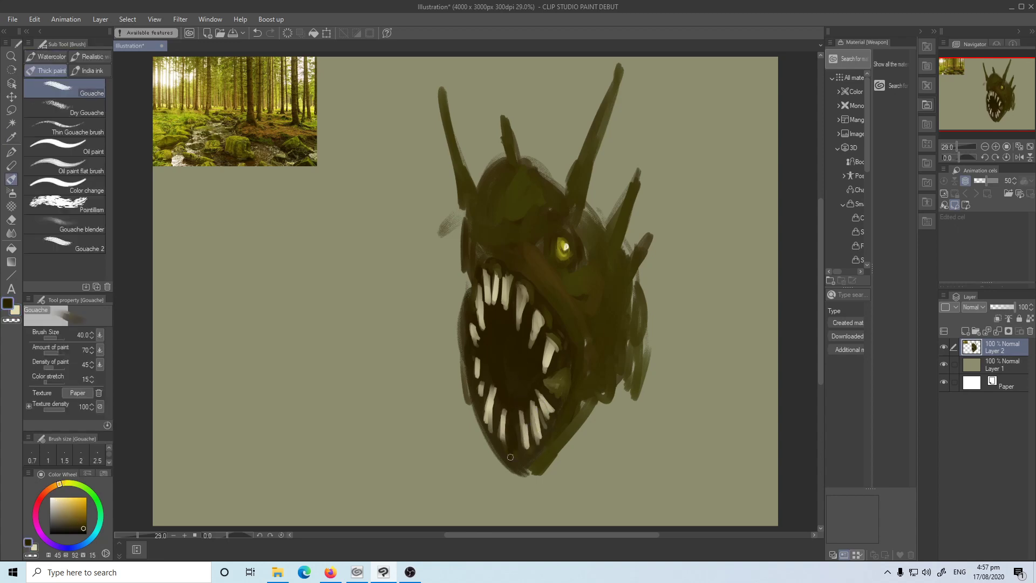
{"action": "mouse_move", "coordinate": [545, 387]}
{"action": "left_mouse_down"}
{"action": "mouse_move", "coordinate": [558, 384]}
{"action": "mouse_move", "coordinate": [561, 400]}
{"action": "mouse_move", "coordinate": [576, 348]}
{"action": "left_mouse_up"}
{"action": "key", "text": "x"}
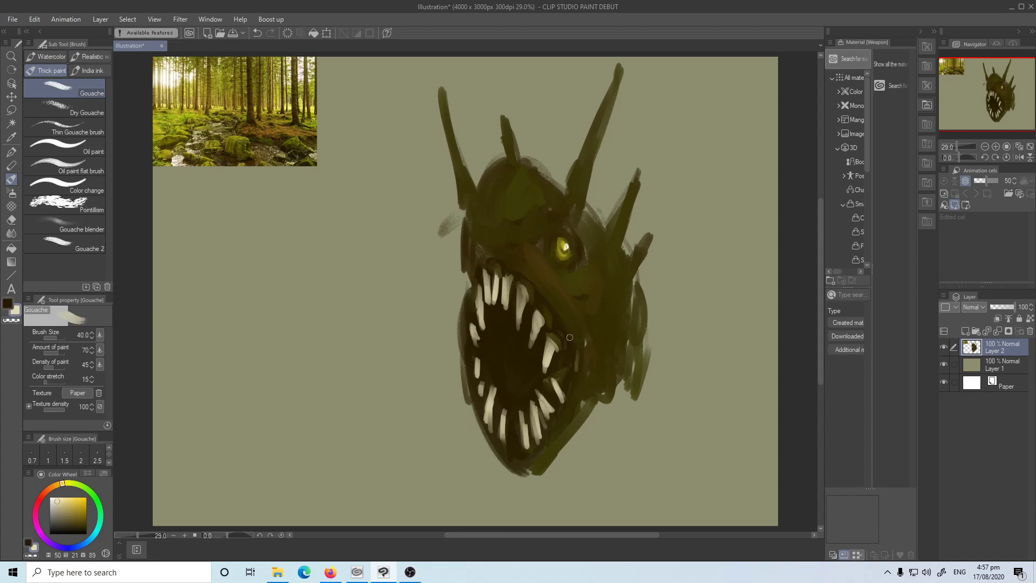
{"action": "key", "text": "x"}
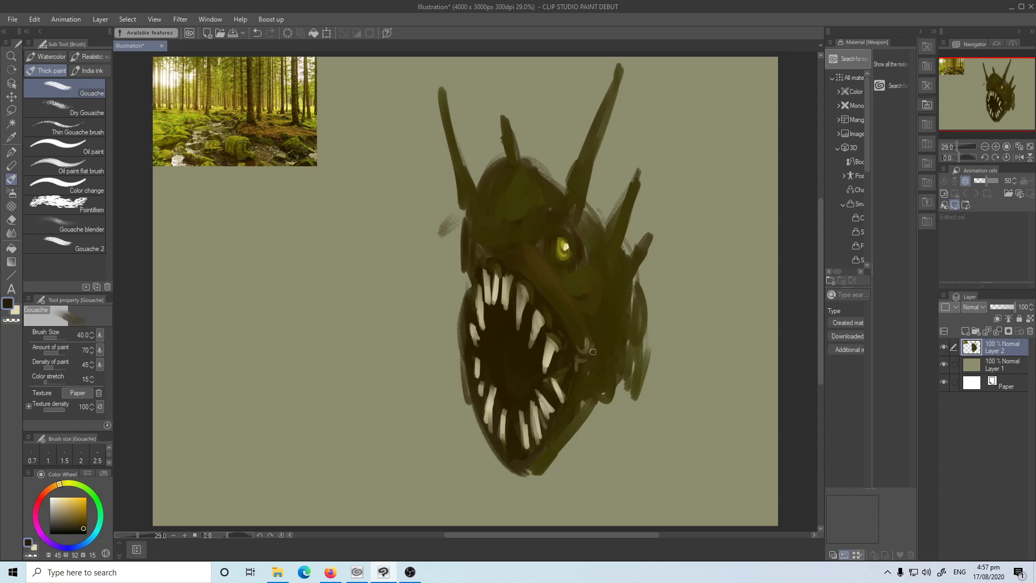
Step: Sample orange-brown from the forest photo and paint patches on the upper lip and below the eye, up to brush size 100
{"action": "key", "text": "i"}
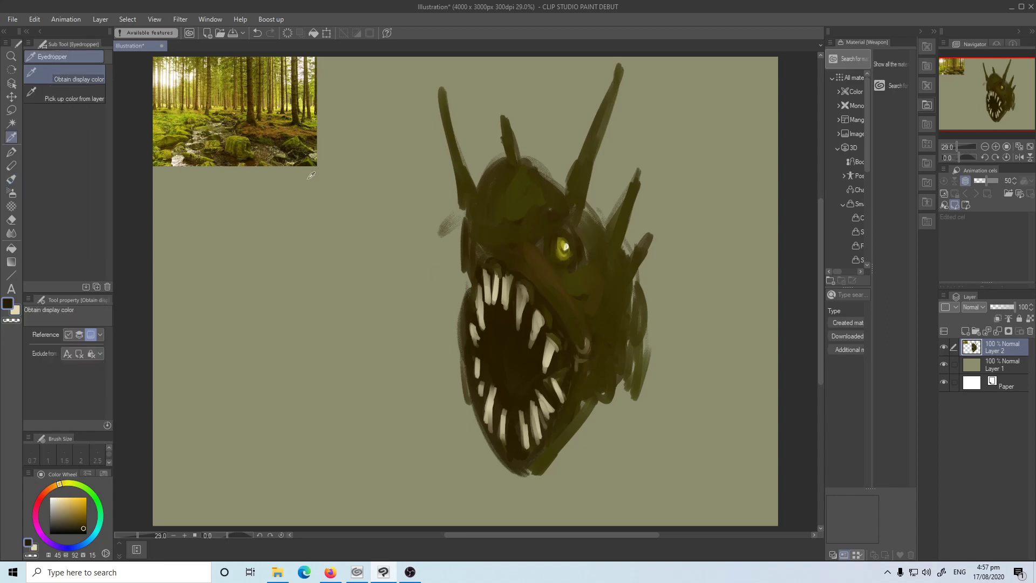
{"action": "left_click", "coordinate": [283, 127]}
{"action": "key", "text": "b"}
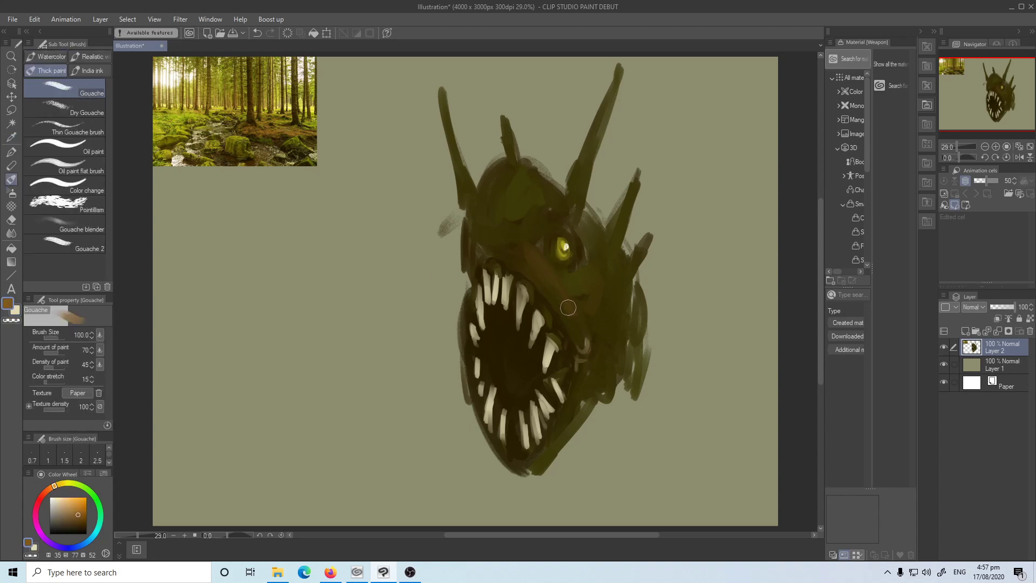
{"action": "key", "text": "bracketleft"}
{"action": "key", "text": "bracketleft"}
{"action": "key", "text": "bracketleft"}
{"action": "key", "text": "bracketleft"}
{"action": "left_click_drag", "start_coordinate": [572, 309], "coordinate": [571, 319]}
{"action": "key", "text": "bracketright"}
{"action": "key", "text": "bracketright"}
{"action": "key", "text": "bracketright"}
{"action": "key", "text": "bracketright"}
{"action": "key", "text": "bracketright"}
{"action": "left_click_drag", "start_coordinate": [576, 277], "coordinate": [591, 274]}
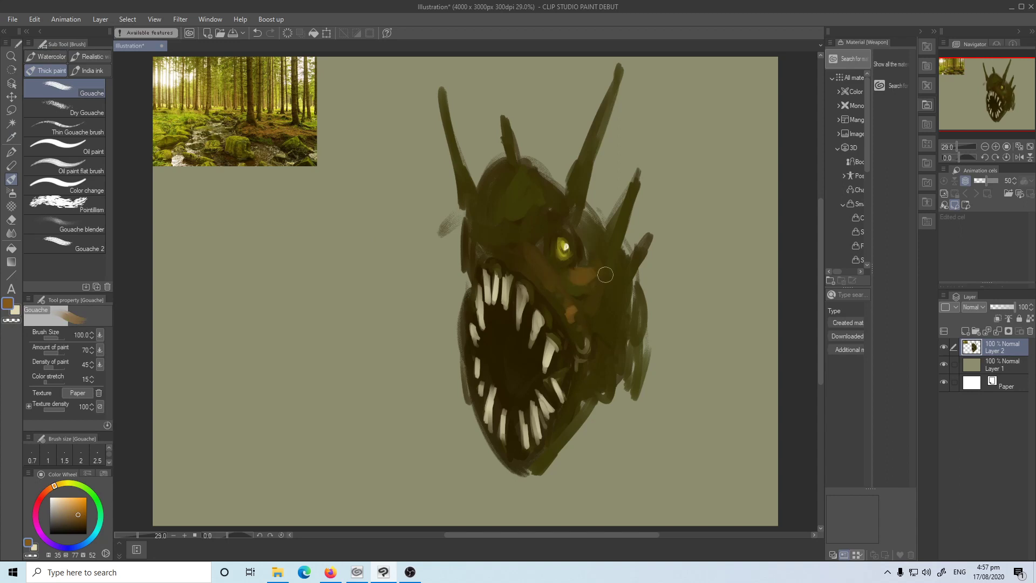
Step: Cover the pale stroke behind the eye with sampled dark green and paint an orange-brown patch there at brush size 80
{"action": "key", "text": "["}
{"action": "key", "text": "x"}
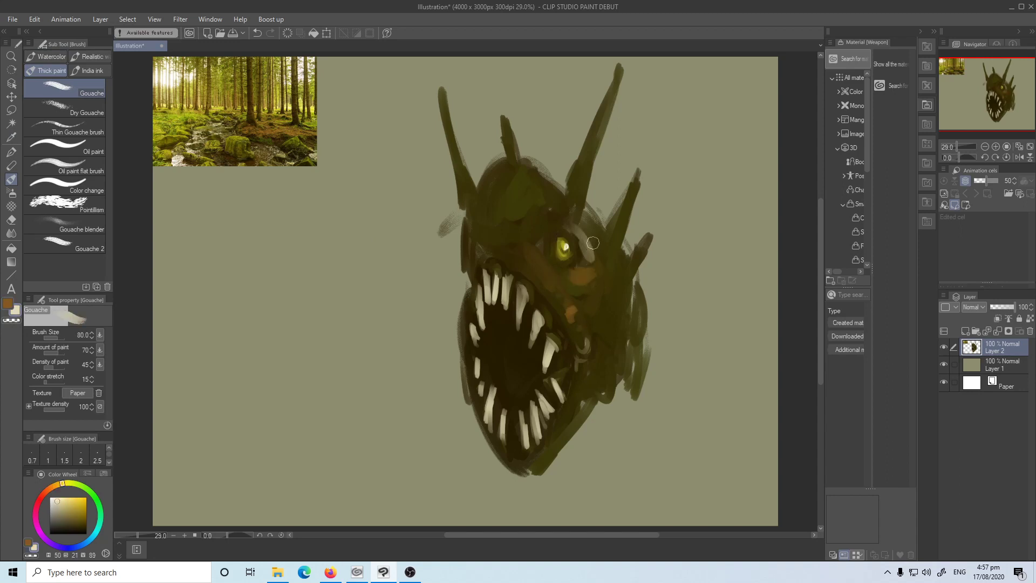
{"action": "key", "text": "i"}
{"action": "left_click", "coordinate": [578, 234]}
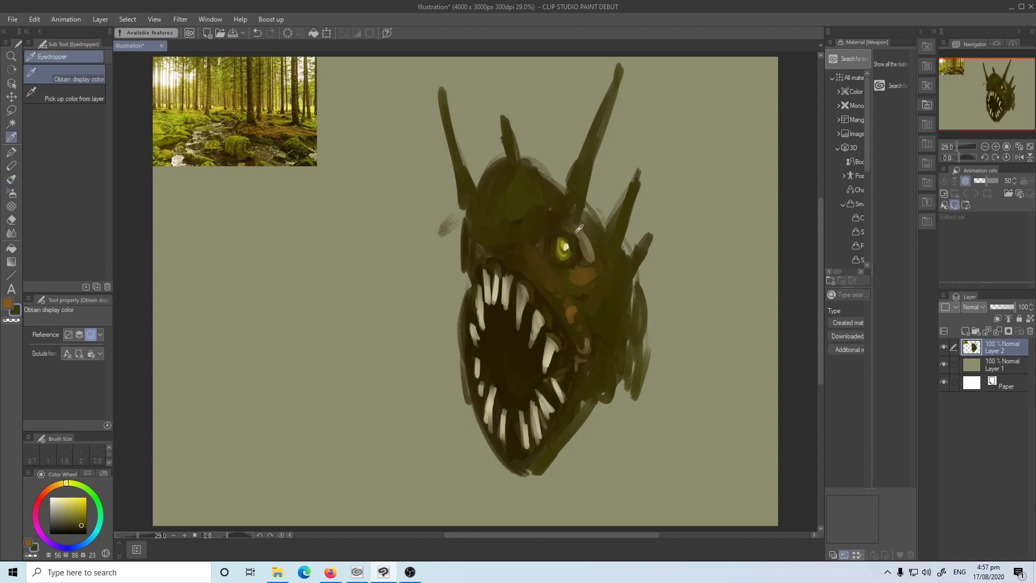
{"action": "key", "text": "b"}
{"action": "key", "text": "x"}
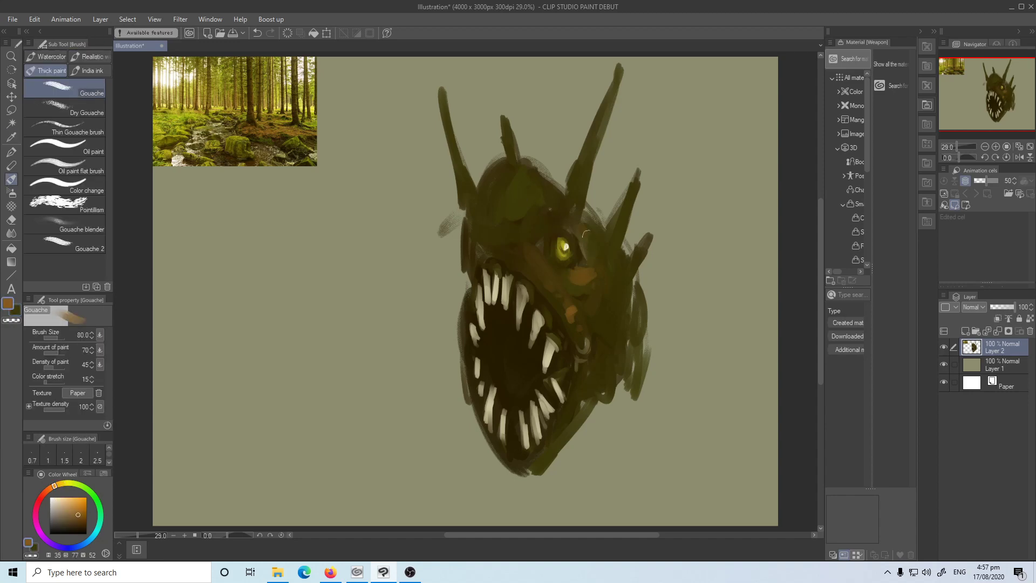
{"action": "left_click_drag", "start_coordinate": [586, 233], "coordinate": [606, 258]}
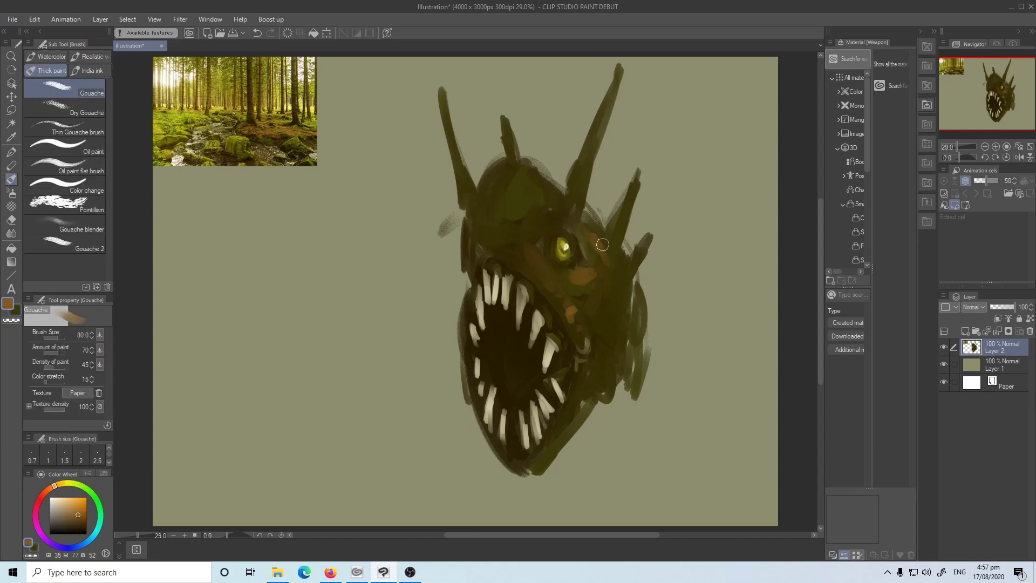
Step: Paint orange-brown on the far side of the snout and stripe the cheek fins with the same colour
{"action": "mouse_move", "coordinate": [489, 246]}
{"action": "left_mouse_down"}
{"action": "mouse_move", "coordinate": [476, 222]}
{"action": "mouse_move", "coordinate": [495, 258]}
{"action": "mouse_move", "coordinate": [483, 244]}
{"action": "mouse_move", "coordinate": [470, 267]}
{"action": "mouse_move", "coordinate": [469, 234]}
{"action": "mouse_move", "coordinate": [458, 299]}
{"action": "left_mouse_up"}
{"action": "left_click", "coordinate": [495, 257], "text": "alt"}
{"action": "key", "text": "ctrl+z"}
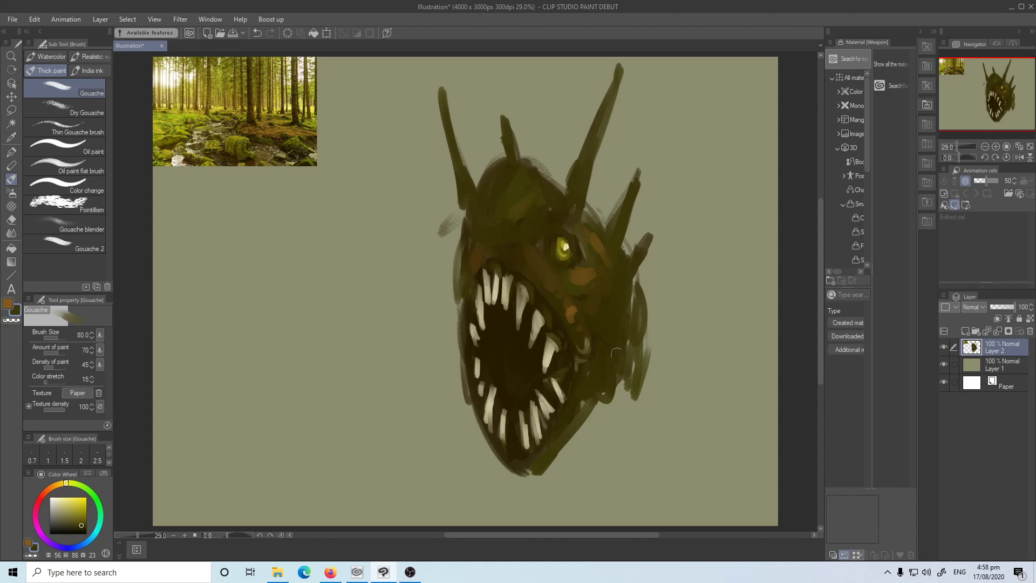
{"action": "mouse_move", "coordinate": [621, 378]}
{"action": "left_mouse_down"}
{"action": "mouse_move", "coordinate": [633, 365]}
{"action": "mouse_move", "coordinate": [630, 303]}
{"action": "mouse_move", "coordinate": [627, 371]}
{"action": "mouse_move", "coordinate": [620, 311]}
{"action": "mouse_move", "coordinate": [615, 323]}
{"action": "mouse_move", "coordinate": [625, 340]}
{"action": "mouse_move", "coordinate": [633, 297]}
{"action": "left_mouse_up"}
{"action": "key", "text": "x"}
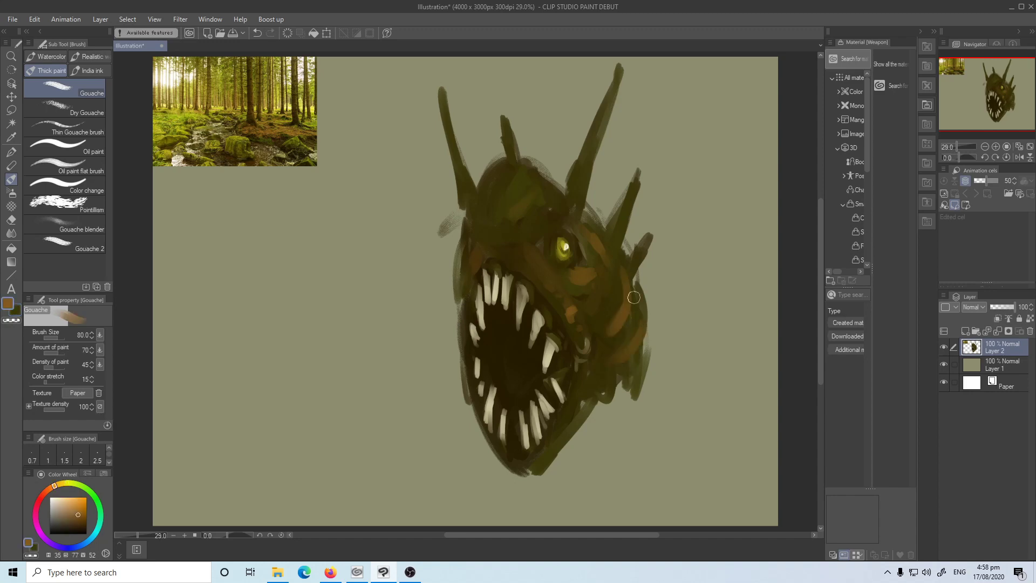
Step: Outline the cheek fin stripes with sampled dark brown at brush size 30 and add thin dark spikes beneath the jaw
{"action": "left_click", "coordinate": [597, 327], "text": "alt"}
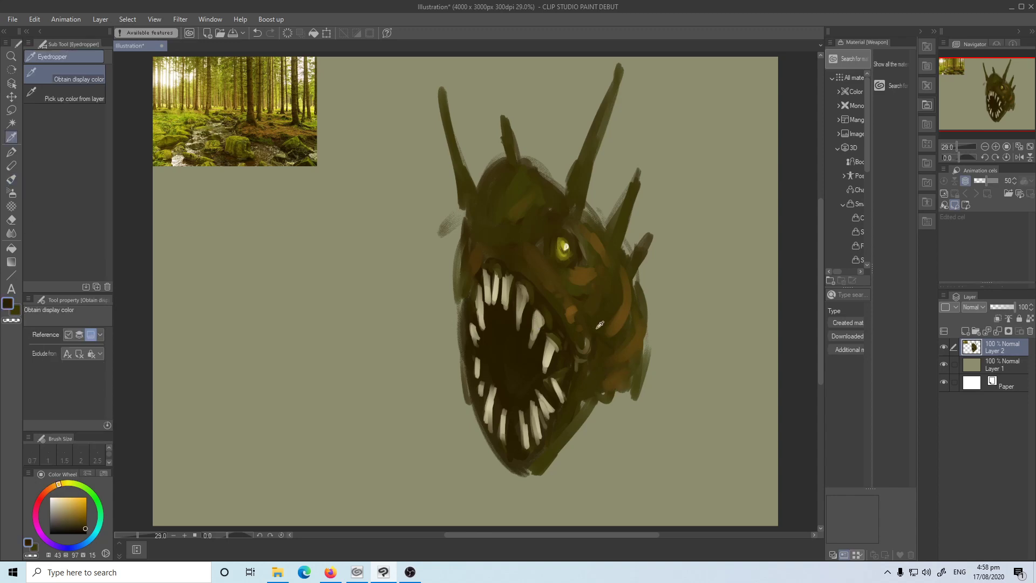
{"action": "left_click_drag", "start_coordinate": [612, 337], "coordinate": [621, 277]}
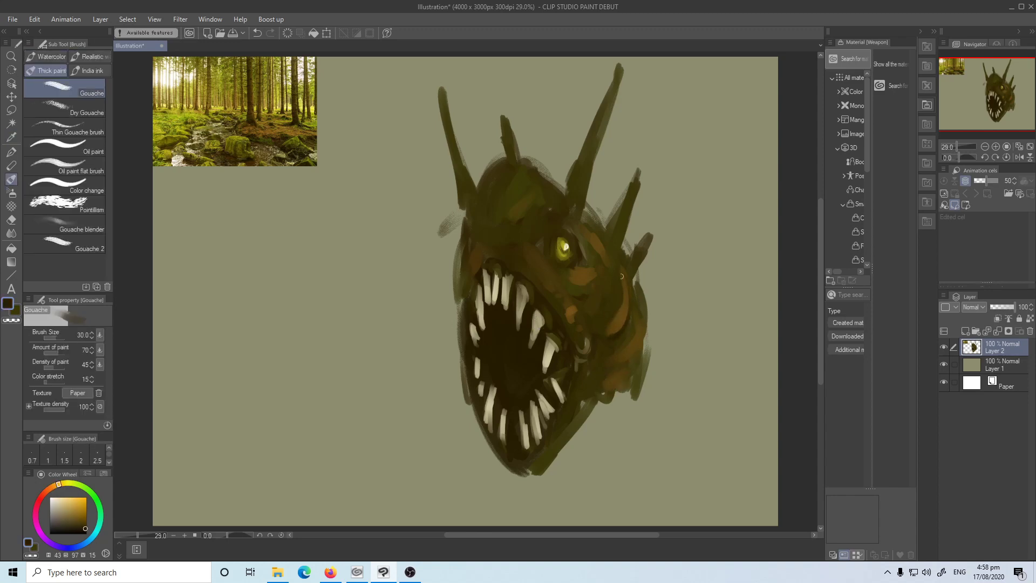
{"action": "left_click_drag", "start_coordinate": [614, 369], "coordinate": [643, 354]}
{"action": "left_click_drag", "start_coordinate": [606, 391], "coordinate": [645, 336]}
{"action": "left_click_drag", "start_coordinate": [637, 380], "coordinate": [594, 418]}
{"action": "mouse_move", "coordinate": [573, 439]}
{"action": "left_mouse_down"}
{"action": "mouse_move", "coordinate": [607, 405]}
{"action": "mouse_move", "coordinate": [582, 424]}
{"action": "left_mouse_up"}
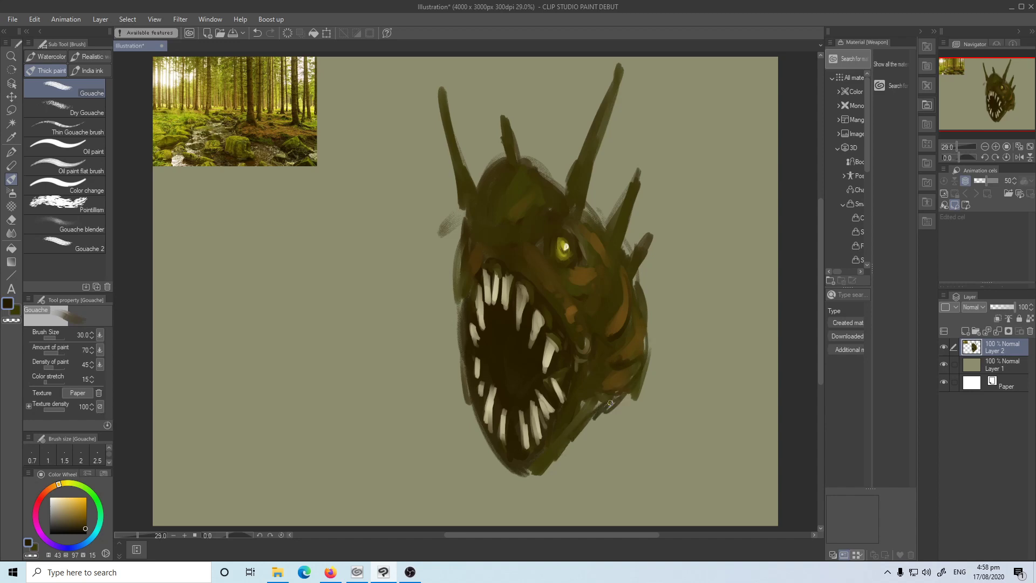
{"action": "mouse_move", "coordinate": [644, 387]}
{"action": "left_mouse_down"}
{"action": "mouse_move", "coordinate": [588, 421]}
{"action": "mouse_move", "coordinate": [558, 460]}
{"action": "left_mouse_up"}
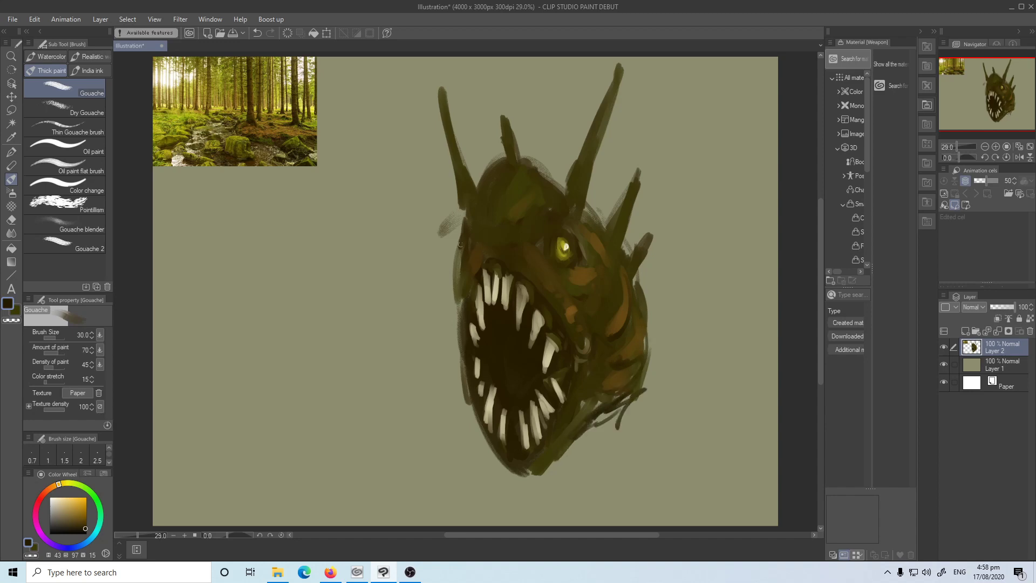
Step: Paint the second eye on the far side of the head with a dark socket, sampled yellow-green iris and pale highlight
{"action": "left_click_drag", "start_coordinate": [460, 245], "coordinate": [457, 244]}
{"action": "key", "text": "i"}
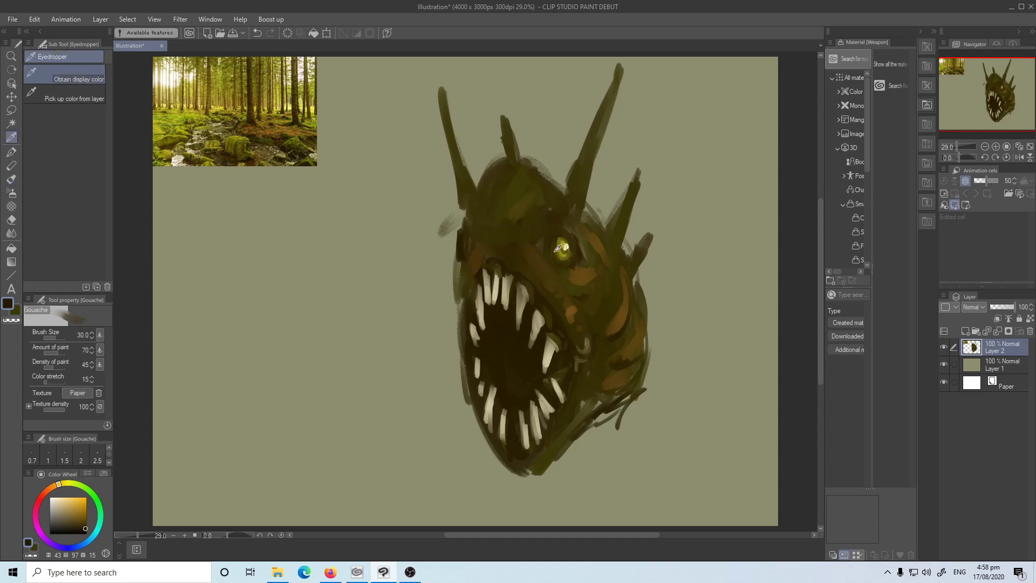
{"action": "left_click", "coordinate": [558, 247]}
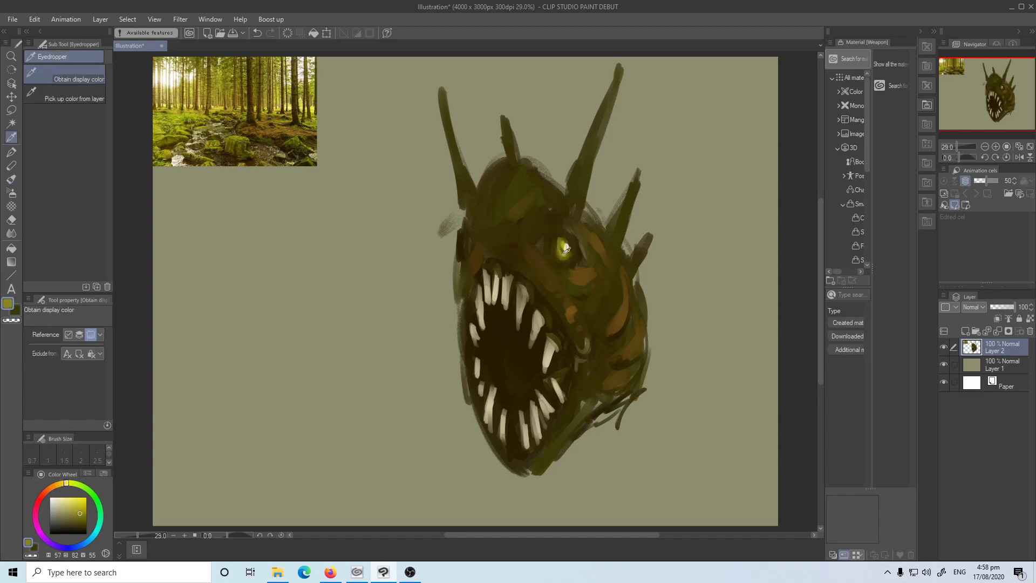
{"action": "left_click", "coordinate": [565, 249]}
{"action": "key", "text": "b"}
{"action": "key", "text": "ctrl+z"}
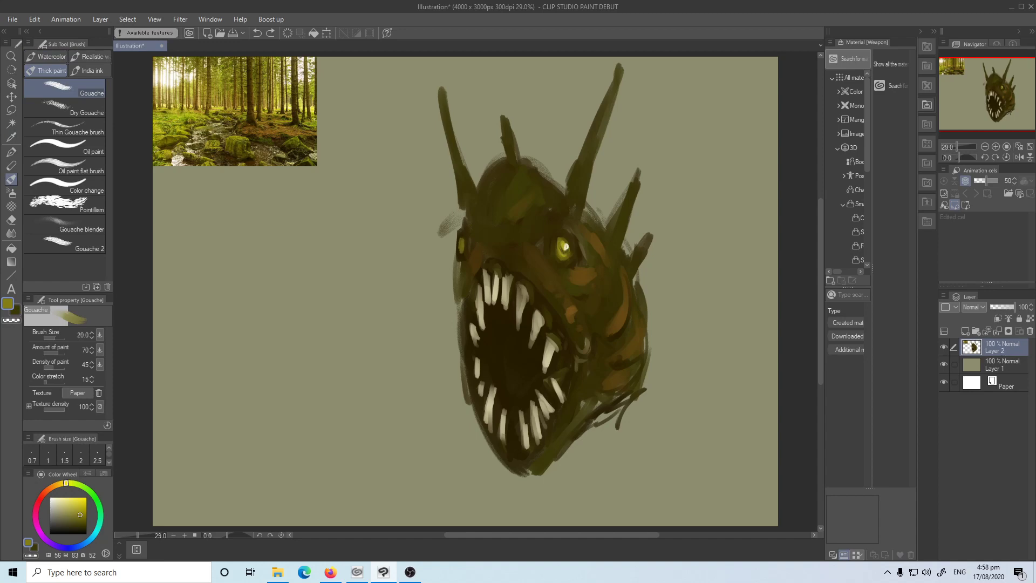
{"action": "left_click", "coordinate": [461, 243], "text": "alt"}
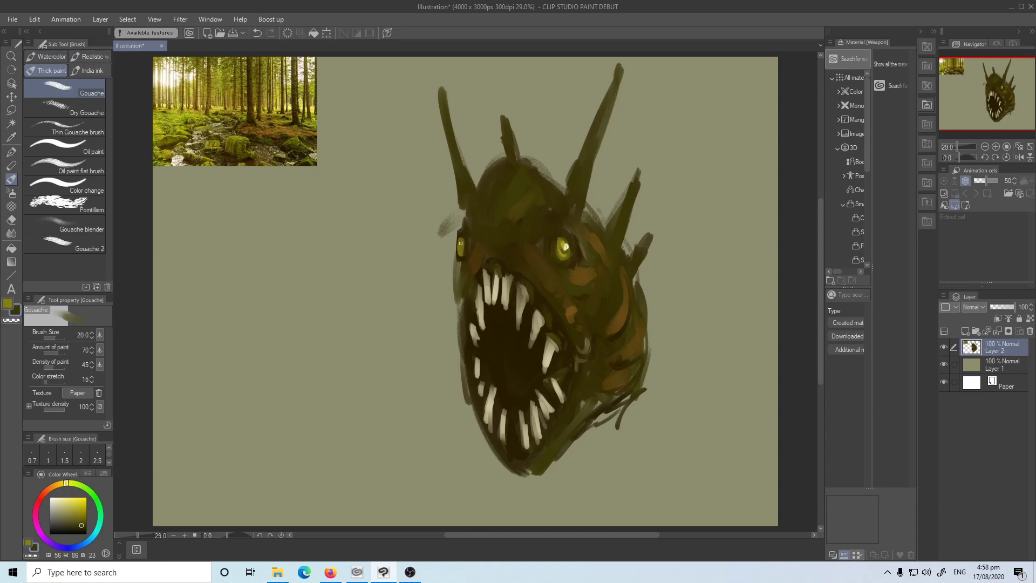
{"action": "left_click", "coordinate": [175, 72], "text": "alt"}
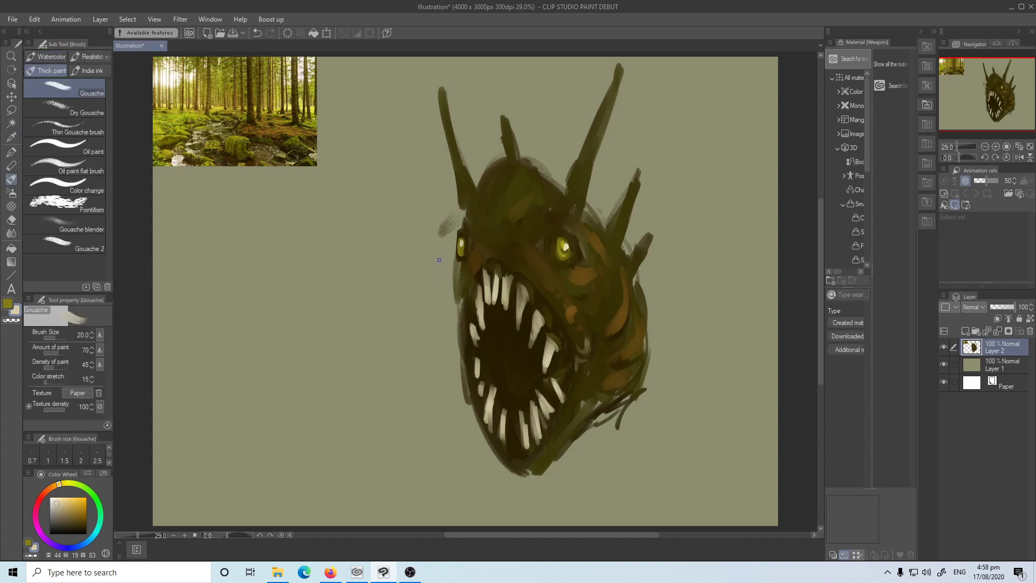
{"action": "left_click", "coordinate": [462, 245], "text": "alt"}
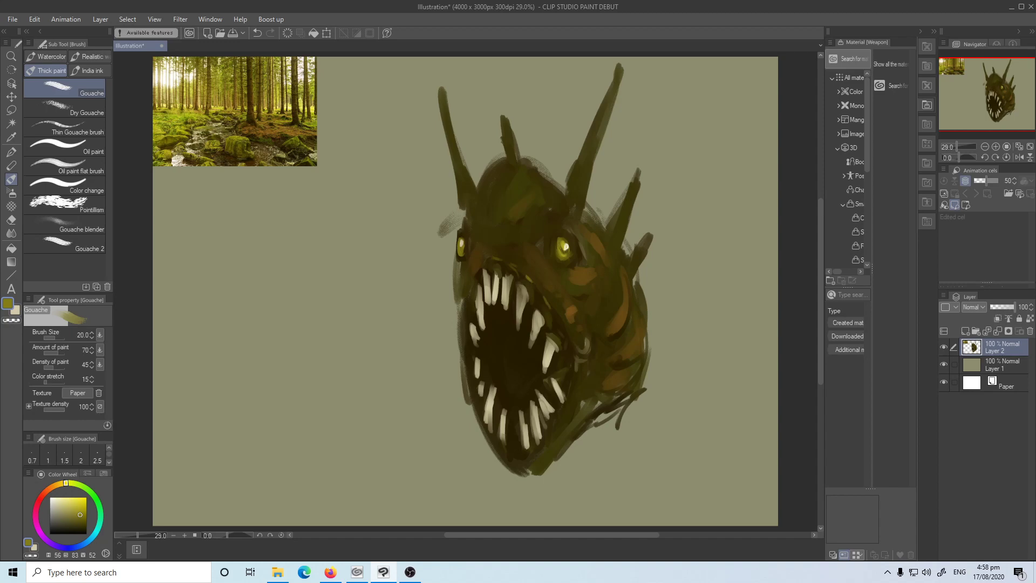
{"action": "key", "text": "b"}
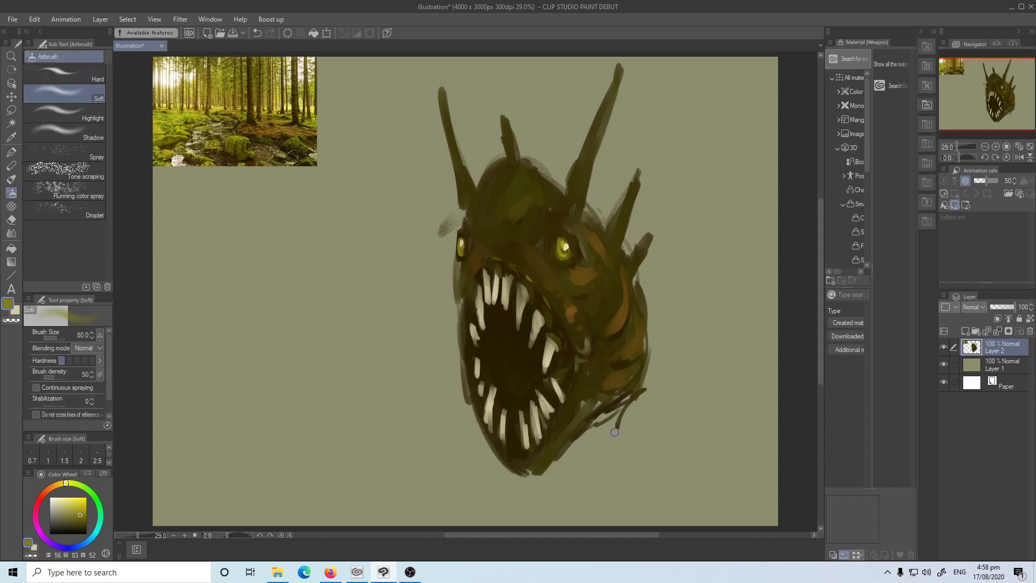
{"action": "key", "text": "]"}
{"action": "key", "text": "]"}
{"action": "key", "text": "]"}
{"action": "key", "text": "]"}
{"action": "key", "text": "]"}
{"action": "key", "text": "]"}
{"action": "key", "text": "]"}
{"action": "key", "text": "]"}
{"action": "mouse_move", "coordinate": [609, 418]}
{"action": "left_mouse_down"}
{"action": "mouse_move", "coordinate": [617, 414]}
{"action": "mouse_move", "coordinate": [588, 418]}
{"action": "left_mouse_up"}
{"action": "key", "text": "ctrl+z"}
{"action": "key", "text": "b"}
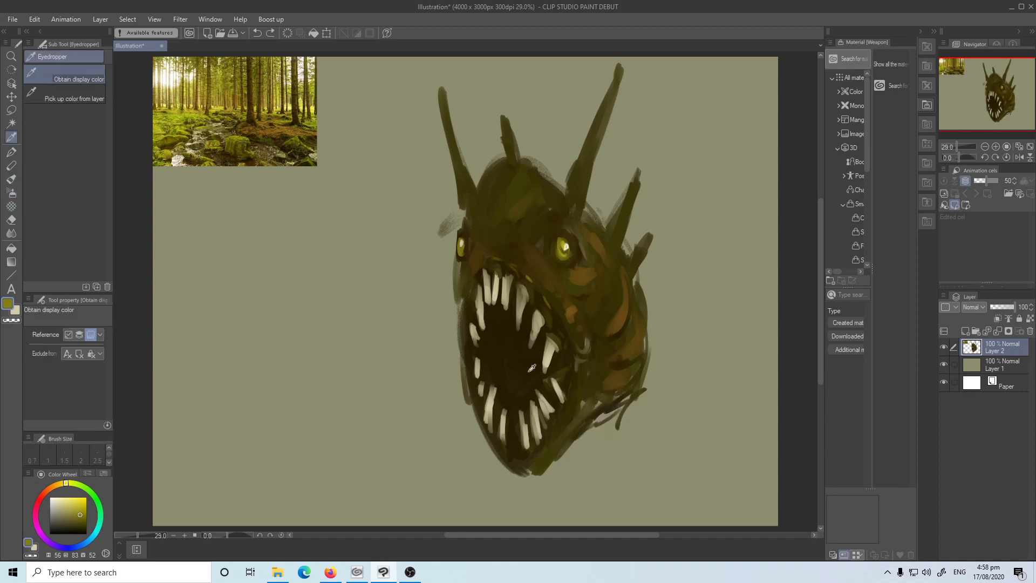
Step: Sample dark brown from the head and block in the neck behind and below the jaw, enlarging the Gouache brush to 400
{"action": "left_click", "coordinate": [583, 403], "text": "alt"}
{"action": "mouse_move", "coordinate": [584, 423]}
{"action": "left_mouse_down"}
{"action": "mouse_move", "coordinate": [648, 398]}
{"action": "mouse_move", "coordinate": [637, 445]}
{"action": "mouse_move", "coordinate": [543, 500]}
{"action": "mouse_move", "coordinate": [526, 471]}
{"action": "mouse_move", "coordinate": [454, 423]}
{"action": "mouse_move", "coordinate": [471, 452]}
{"action": "mouse_move", "coordinate": [455, 431]}
{"action": "mouse_move", "coordinate": [526, 485]}
{"action": "mouse_move", "coordinate": [596, 431]}
{"action": "mouse_move", "coordinate": [664, 424]}
{"action": "mouse_move", "coordinate": [646, 309]}
{"action": "mouse_move", "coordinate": [630, 435]}
{"action": "mouse_move", "coordinate": [612, 474]}
{"action": "mouse_move", "coordinate": [627, 421]}
{"action": "mouse_move", "coordinate": [589, 469]}
{"action": "left_mouse_up"}
{"action": "key", "text": "bracketright"}
{"action": "key", "text": "bracketright"}
{"action": "key", "text": "bracketright"}
{"action": "key", "text": "bracketright"}
{"action": "key", "text": "bracketright"}
{"action": "key", "text": "bracketright"}
{"action": "key", "text": "bracketright"}
{"action": "key", "text": "bracketright"}
{"action": "key", "text": "bracketright"}
{"action": "key", "text": "bracketright"}
{"action": "left_click", "coordinate": [533, 224]}
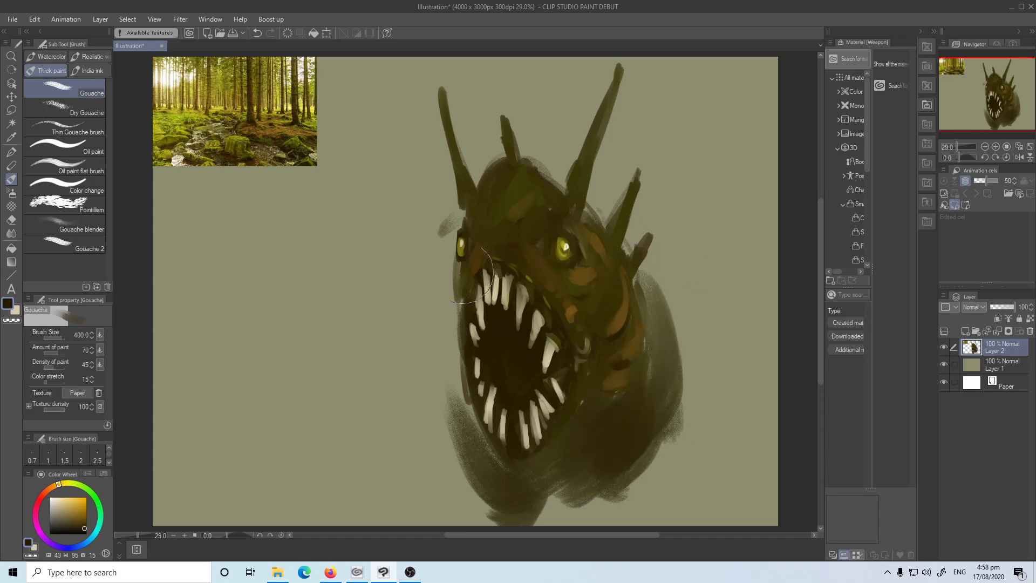
Step: Switch to the Watercolor brush at size 70 and paint dark brown over the near cheek fin
{"action": "left_click", "coordinate": [52, 57]}
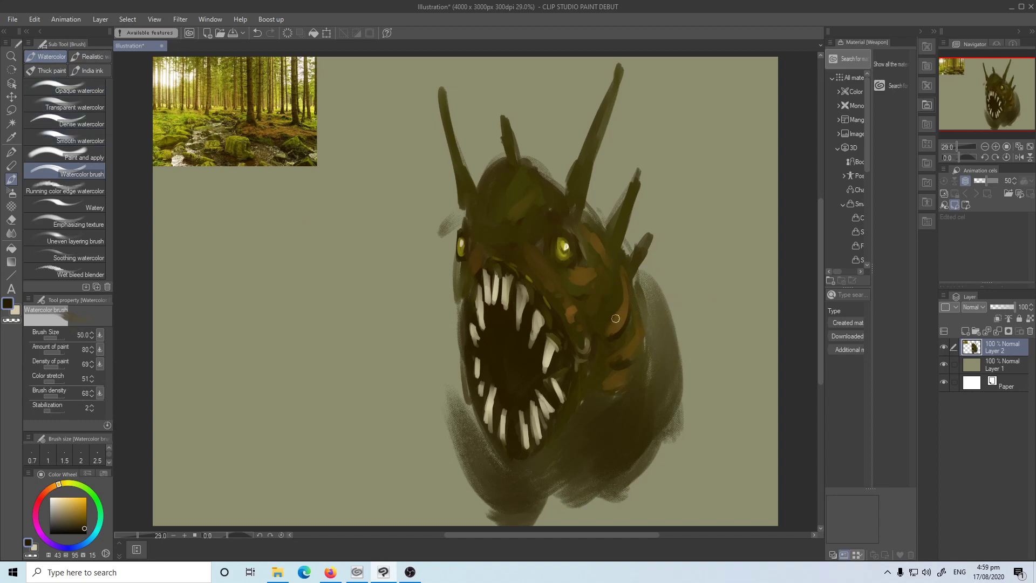
{"action": "key", "text": "bracketright"}
{"action": "key", "text": "bracketright"}
{"action": "mouse_move", "coordinate": [618, 320]}
{"action": "left_mouse_down"}
{"action": "mouse_move", "coordinate": [626, 286]}
{"action": "mouse_move", "coordinate": [620, 321]}
{"action": "left_mouse_up"}
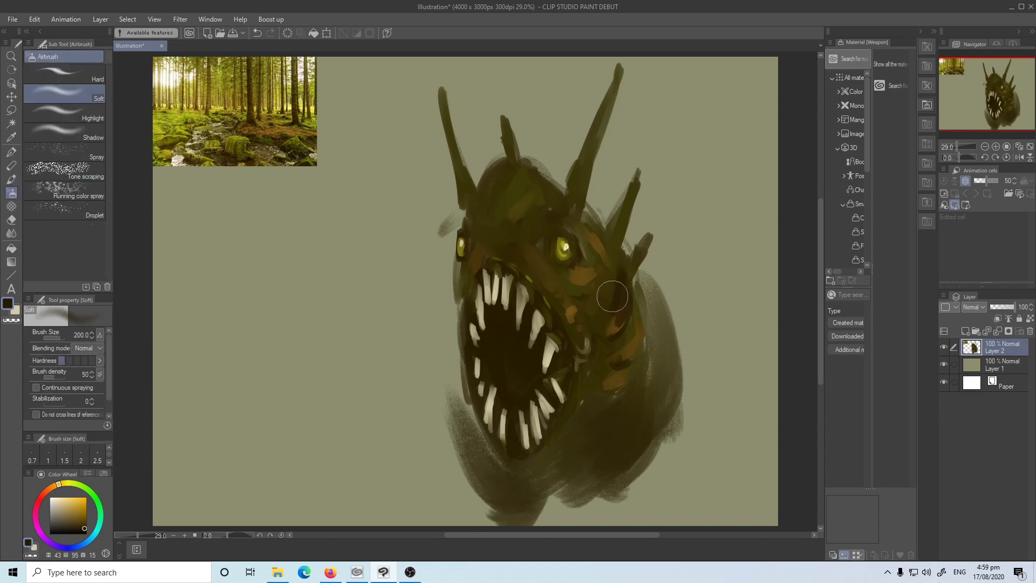
{"action": "key", "text": "x"}
{"action": "left_click_drag", "start_coordinate": [614, 276], "coordinate": [613, 306]}
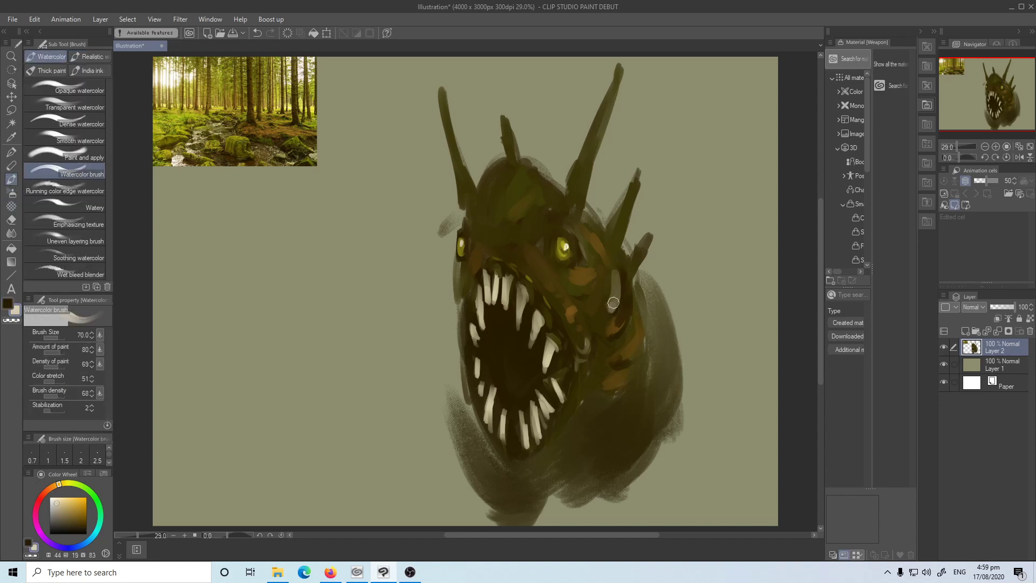
{"action": "key", "text": "ctrl+z"}
Step: Sample yellow-green from the forest photo and paint a curved highlight along the near cheek fin beside the mouth
{"action": "key", "text": "i"}
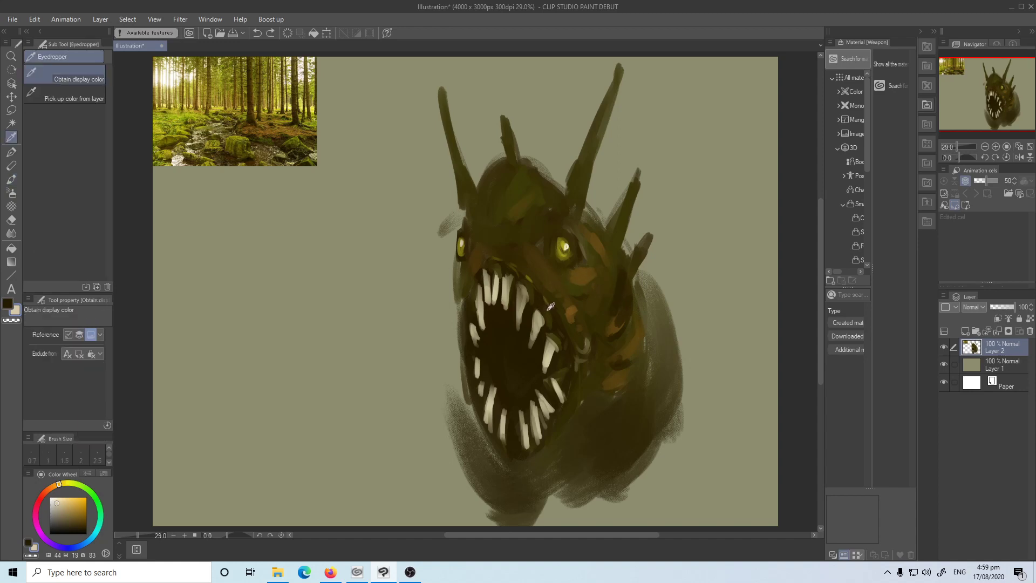
{"action": "left_click", "coordinate": [585, 276]}
{"action": "left_click", "coordinate": [573, 280]}
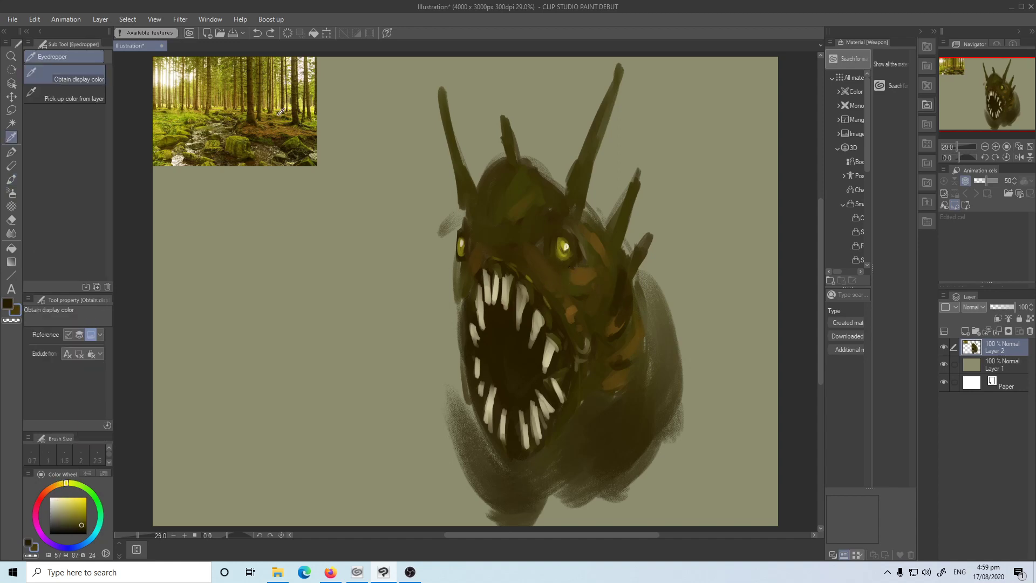
{"action": "left_click_drag", "start_coordinate": [281, 112], "coordinate": [276, 113]}
{"action": "left_click", "coordinate": [180, 128]}
{"action": "key", "text": "b"}
{"action": "mouse_move", "coordinate": [606, 264]}
{"action": "left_mouse_down"}
{"action": "mouse_move", "coordinate": [604, 312]}
{"action": "mouse_move", "coordinate": [622, 289]}
{"action": "mouse_move", "coordinate": [593, 328]}
{"action": "left_mouse_up"}
{"action": "key", "text": "x"}
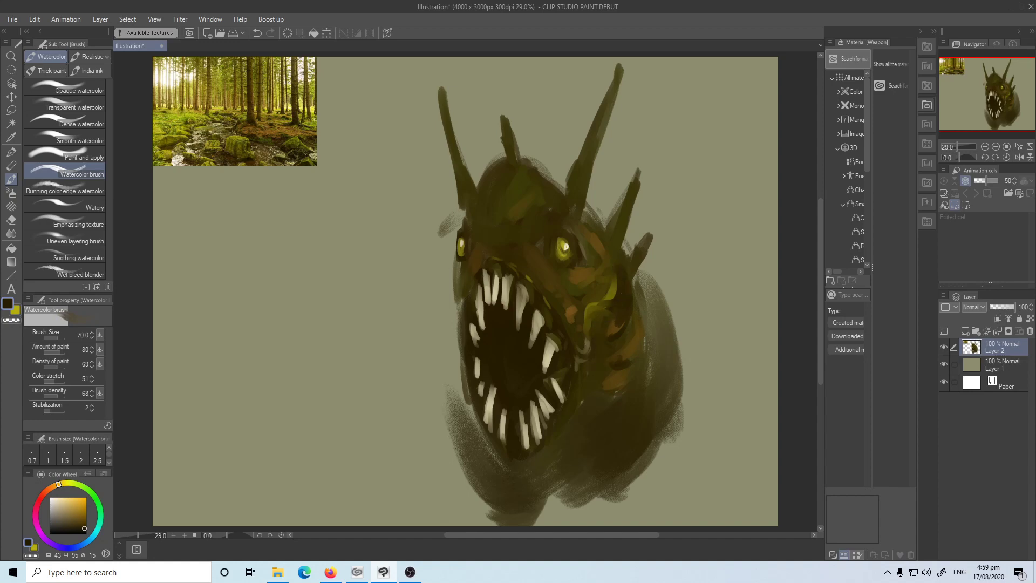
Step: Paint yellow-green rim strokes along the far jaw edge, beneath the chin and down the back edge of the neck
{"action": "key", "text": "x"}
{"action": "left_click_drag", "start_coordinate": [455, 277], "coordinate": [455, 327]}
{"action": "key", "text": "x"}
{"action": "left_click_drag", "start_coordinate": [451, 280], "coordinate": [456, 398]}
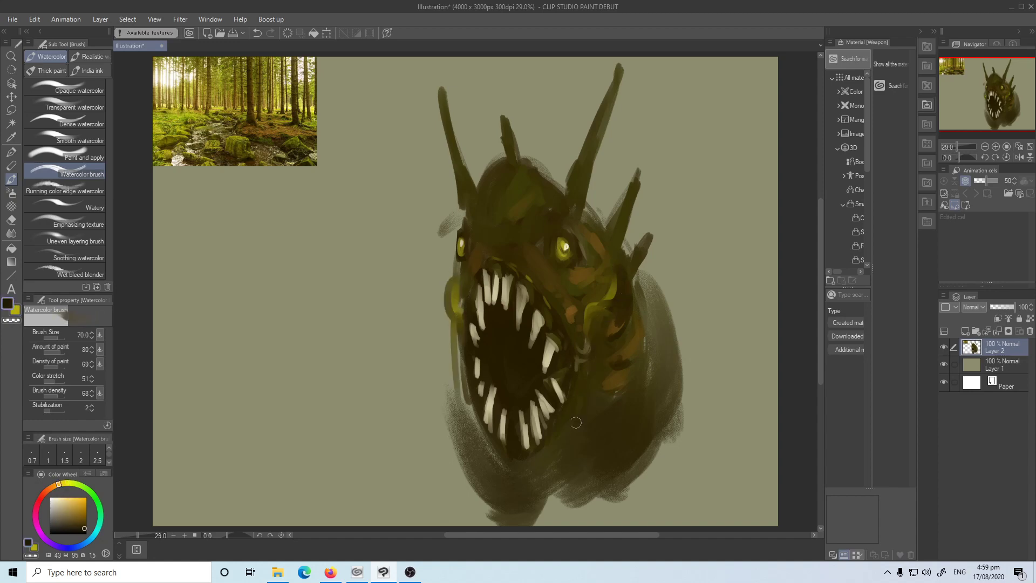
{"action": "key", "text": "x"}
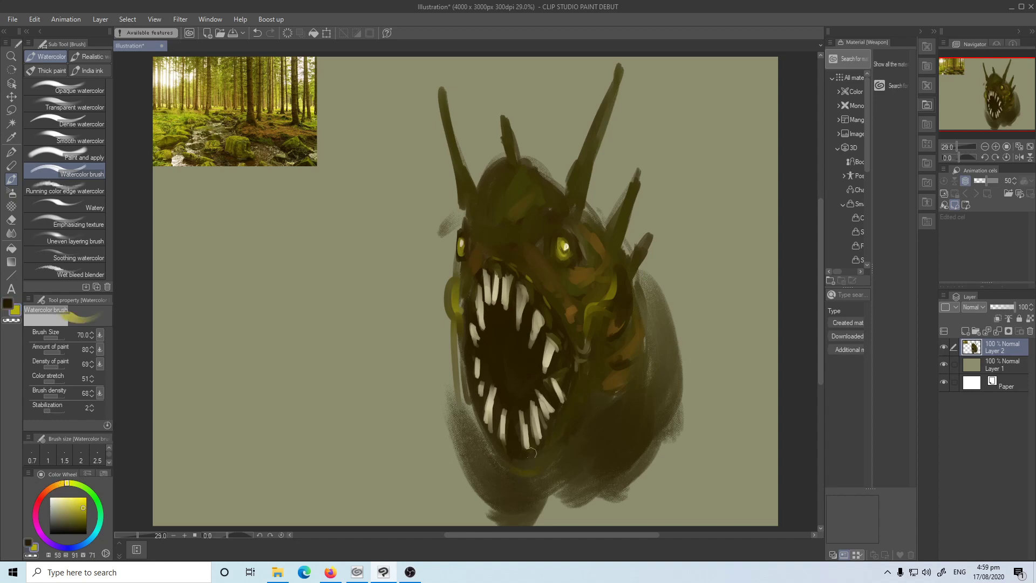
{"action": "mouse_move", "coordinate": [488, 462]}
{"action": "left_mouse_down"}
{"action": "mouse_move", "coordinate": [532, 467]}
{"action": "mouse_move", "coordinate": [575, 417]}
{"action": "left_mouse_up"}
{"action": "mouse_move", "coordinate": [667, 331]}
{"action": "left_mouse_down"}
{"action": "mouse_move", "coordinate": [628, 475]}
{"action": "mouse_move", "coordinate": [685, 401]}
{"action": "mouse_move", "coordinate": [648, 465]}
{"action": "left_mouse_up"}
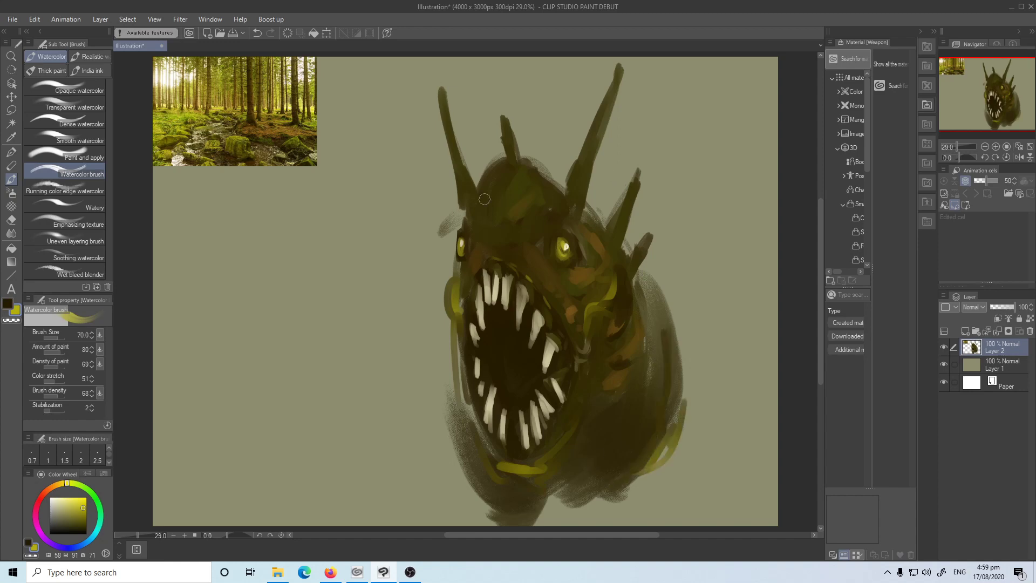
Step: Sample dark olive from the forehead and dark brown from the mouth, and paint a small spike and shading along the far cheek
{"action": "key", "text": "x"}
{"action": "left_click", "coordinate": [510, 204], "text": "alt"}
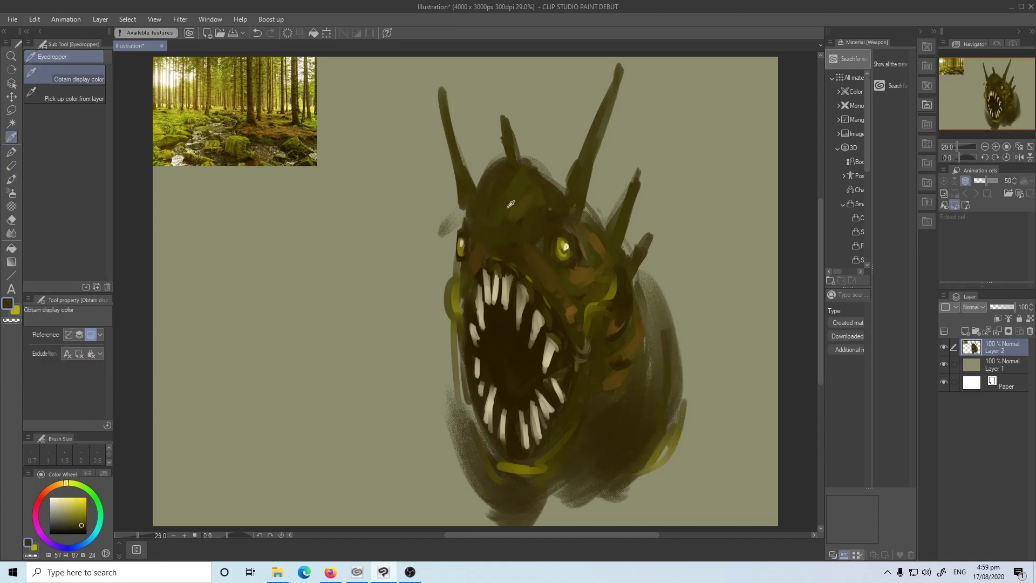
{"action": "mouse_move", "coordinate": [450, 261]}
{"action": "left_mouse_down"}
{"action": "mouse_move", "coordinate": [442, 216]}
{"action": "mouse_move", "coordinate": [429, 238]}
{"action": "mouse_move", "coordinate": [452, 271]}
{"action": "left_mouse_up"}
{"action": "key", "text": "ctrl+z"}
{"action": "mouse_move", "coordinate": [450, 331]}
{"action": "left_mouse_down"}
{"action": "mouse_move", "coordinate": [440, 359]}
{"action": "mouse_move", "coordinate": [465, 312]}
{"action": "mouse_move", "coordinate": [438, 329]}
{"action": "mouse_move", "coordinate": [452, 342]}
{"action": "mouse_move", "coordinate": [455, 376]}
{"action": "left_mouse_up"}
{"action": "key", "text": "ctrl+z"}
{"action": "key", "text": "x"}
{"action": "mouse_move", "coordinate": [446, 307]}
{"action": "left_mouse_down"}
{"action": "mouse_move", "coordinate": [451, 350]}
{"action": "mouse_move", "coordinate": [457, 320]}
{"action": "mouse_move", "coordinate": [449, 359]}
{"action": "left_mouse_up"}
{"action": "key", "text": "ctrl+z"}
{"action": "left_click", "coordinate": [509, 351], "text": "alt"}
{"action": "left_click_drag", "start_coordinate": [467, 323], "coordinate": [450, 378]}
{"action": "left_click_drag", "start_coordinate": [454, 291], "coordinate": [456, 378]}
{"action": "key", "text": "x"}
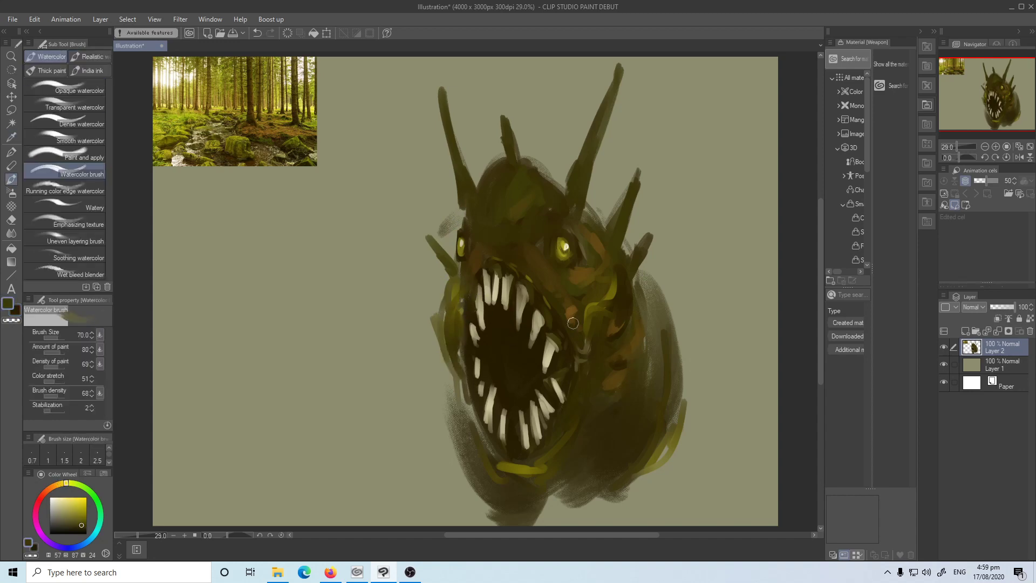
Step: Paint dark olive strokes on the near cheek beside the mouth and along the back of the neck
{"action": "left_click_drag", "start_coordinate": [573, 324], "coordinate": [587, 358]}
{"action": "mouse_move", "coordinate": [581, 377]}
{"action": "left_mouse_down"}
{"action": "mouse_move", "coordinate": [581, 354]}
{"action": "mouse_move", "coordinate": [553, 427]}
{"action": "left_mouse_up"}
{"action": "key", "text": "x"}
{"action": "key", "text": "ctrl+z"}
{"action": "key", "text": "x"}
{"action": "left_click_drag", "start_coordinate": [684, 322], "coordinate": [673, 377]}
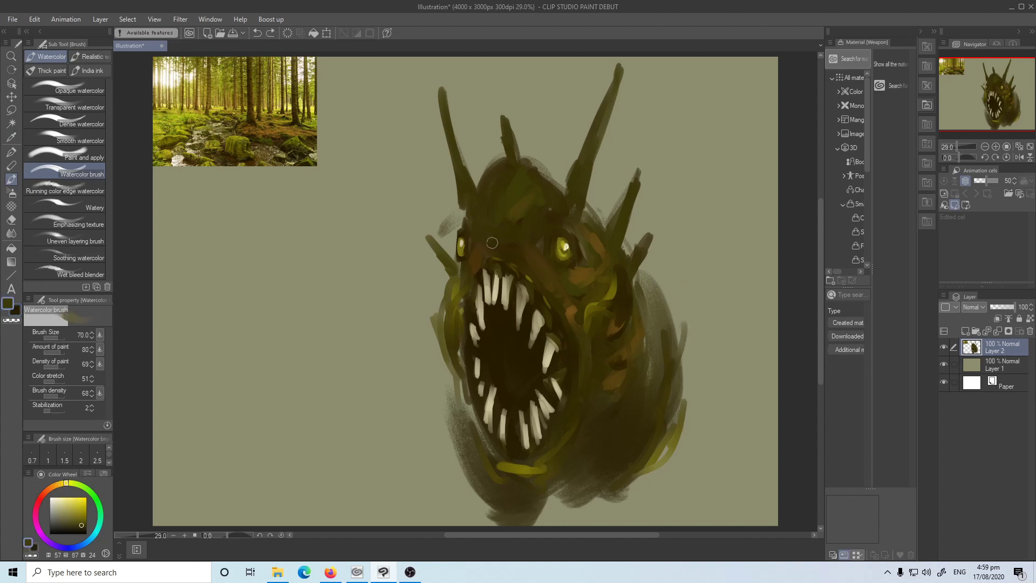
Step: Reduce the brush size to 30 and dab small dark brown nostrils on the snout
{"action": "key", "text": "x"}
{"action": "key", "text": "bracketleft"}
{"action": "key", "text": "bracketleft"}
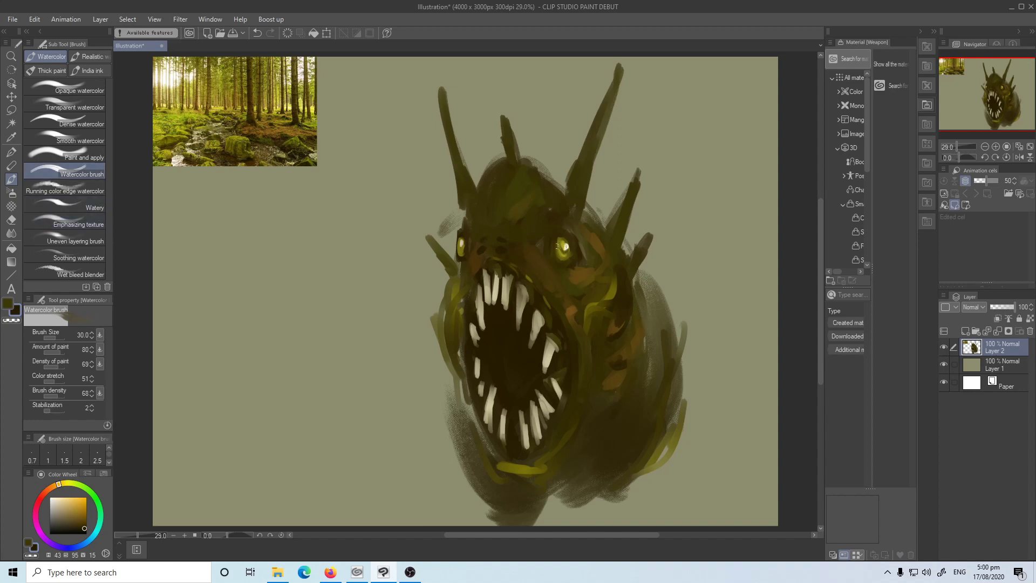
{"action": "left_click", "coordinate": [7, 303]}
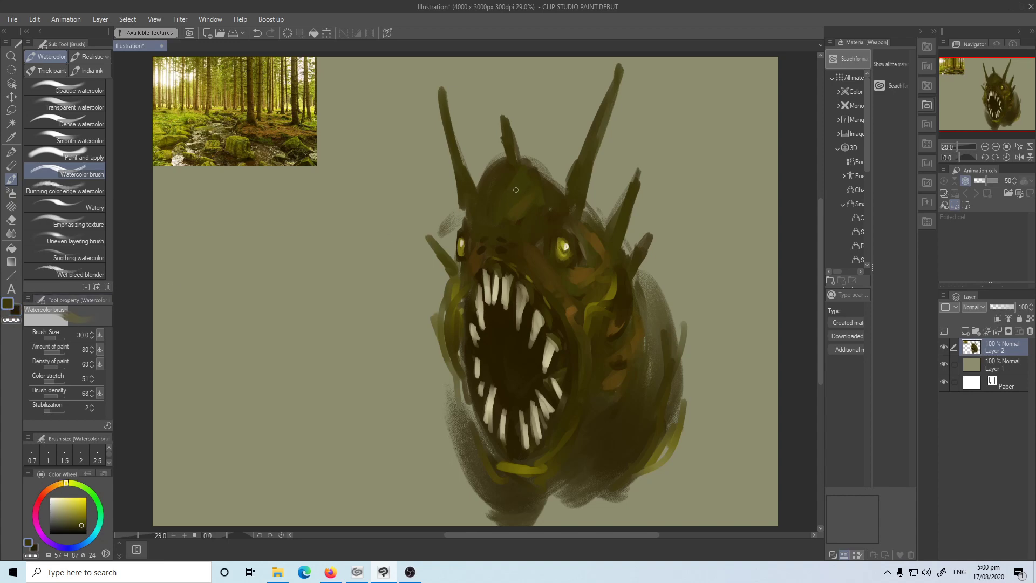
Step: Sample yellow-green from the forest photo and paint forehead highlights and small tufts on the large near horn at brush size 40
{"action": "key", "text": "i"}
{"action": "left_click", "coordinate": [293, 112]}
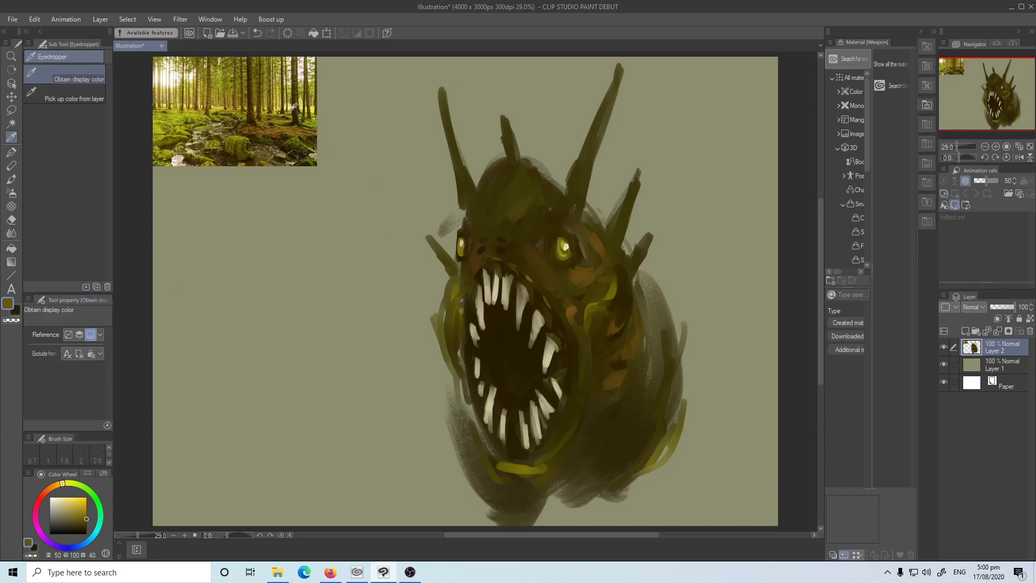
{"action": "left_click", "coordinate": [293, 106]}
{"action": "key", "text": "b"}
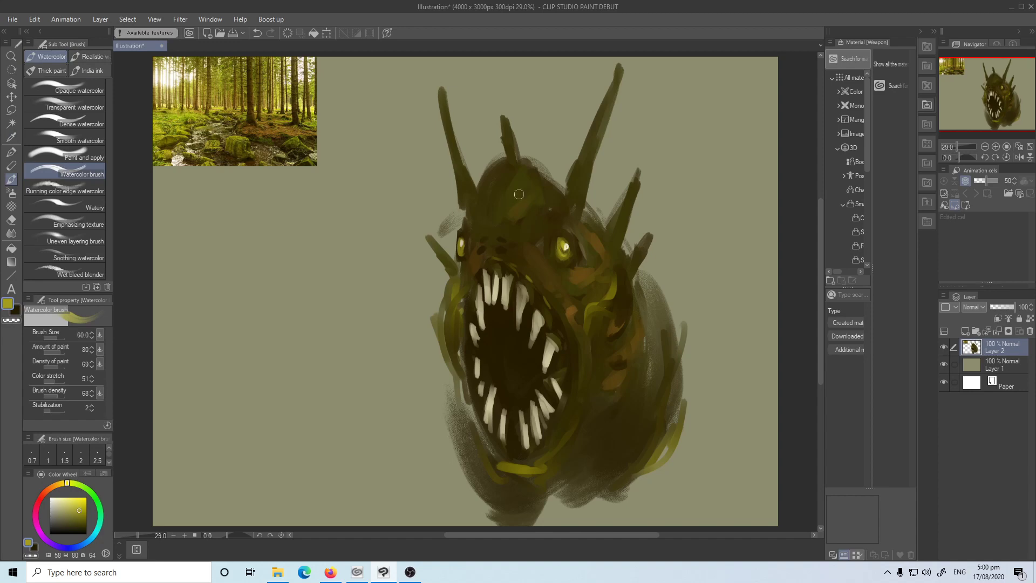
{"action": "key", "text": "bracketleft"}
{"action": "left_click_drag", "start_coordinate": [524, 187], "coordinate": [510, 197]}
{"action": "mouse_move", "coordinate": [584, 212]}
{"action": "left_mouse_down"}
{"action": "mouse_move", "coordinate": [596, 214]}
{"action": "mouse_move", "coordinate": [594, 202]}
{"action": "left_mouse_up"}
{"action": "left_click_drag", "start_coordinate": [586, 173], "coordinate": [606, 187]}
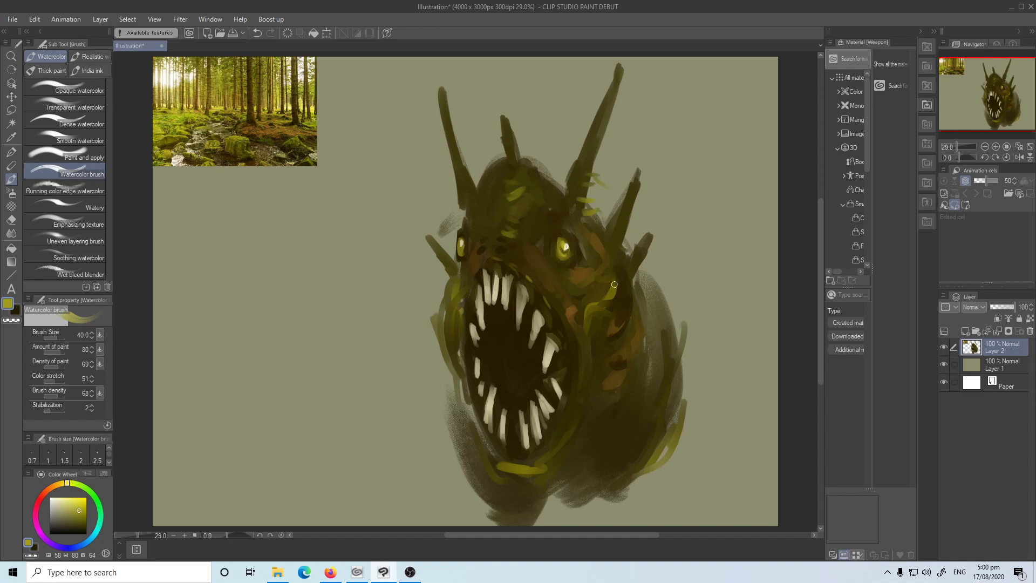
Step: Paint short yellow-green tufts along the two smaller spikes behind the near eye
{"action": "left_click_drag", "start_coordinate": [631, 282], "coordinate": [642, 272]}
{"action": "left_click_drag", "start_coordinate": [640, 268], "coordinate": [654, 259]}
{"action": "mouse_move", "coordinate": [615, 240]}
{"action": "left_mouse_down"}
{"action": "mouse_move", "coordinate": [638, 245]}
{"action": "mouse_move", "coordinate": [643, 218]}
{"action": "left_mouse_up"}
{"action": "left_click_drag", "start_coordinate": [630, 206], "coordinate": [640, 212]}
Step: Outline the near eye's socket and lids with sampled dark brown and yellow-green at brush size 17
{"action": "left_click", "coordinate": [576, 246], "text": "alt"}
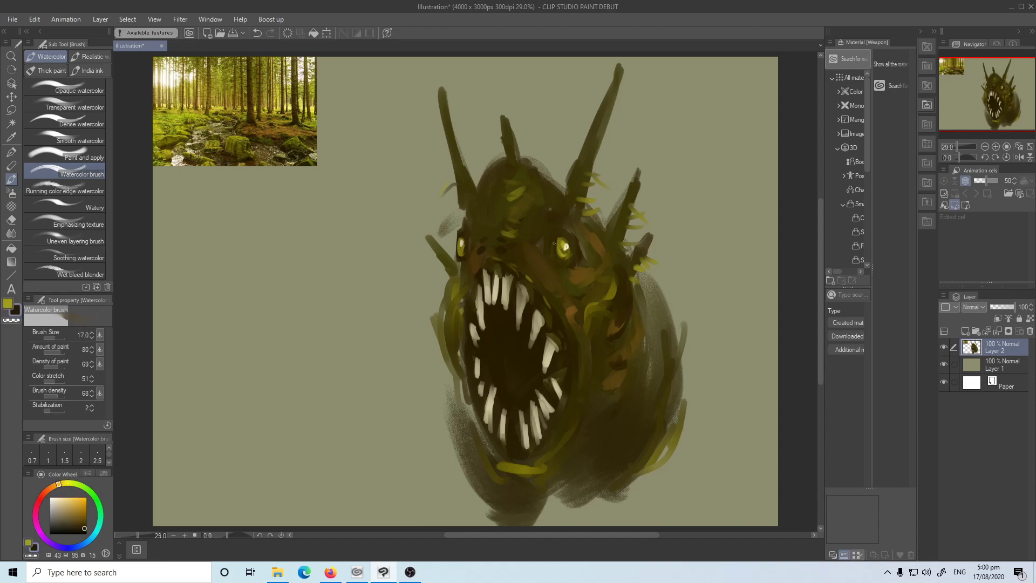
{"action": "key", "text": "x"}
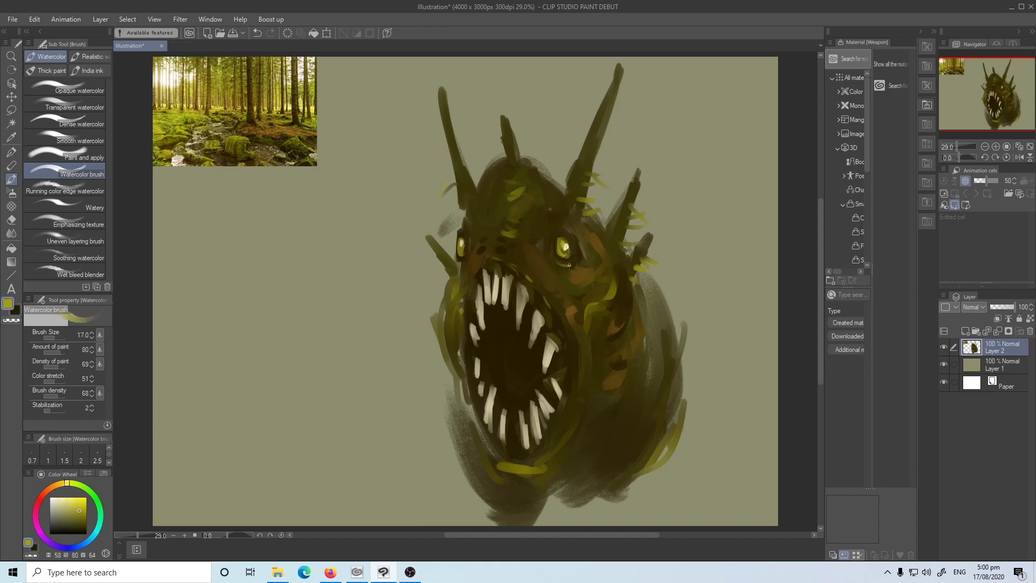
{"action": "key", "text": "x"}
{"action": "left_click", "coordinate": [562, 263], "text": "alt"}
{"action": "left_click", "coordinate": [564, 230], "text": "alt"}
{"action": "left_click", "coordinate": [548, 236], "text": "alt"}
{"action": "left_click", "coordinate": [570, 231], "text": "alt"}
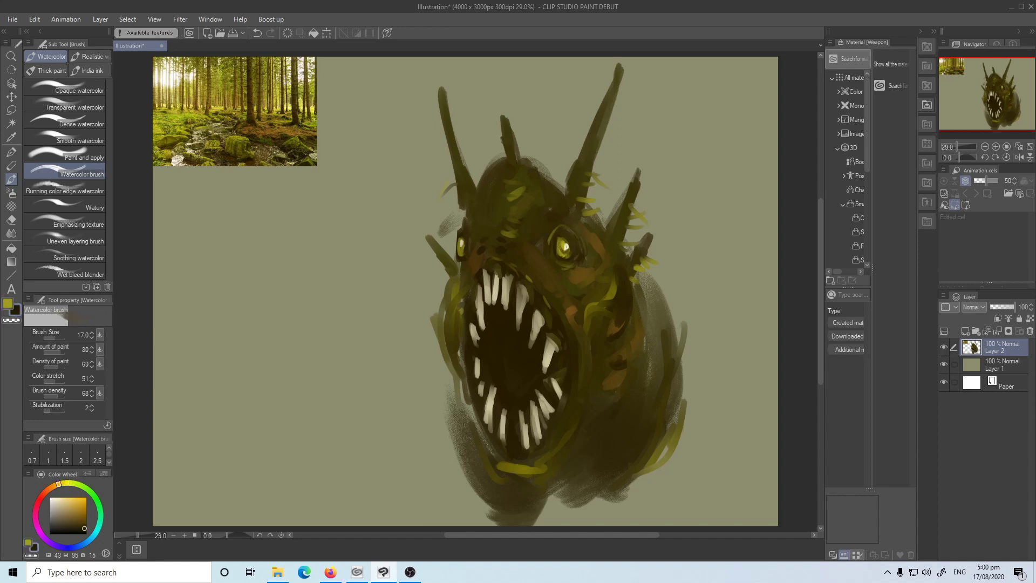
{"action": "left_click", "coordinate": [551, 249], "text": "alt"}
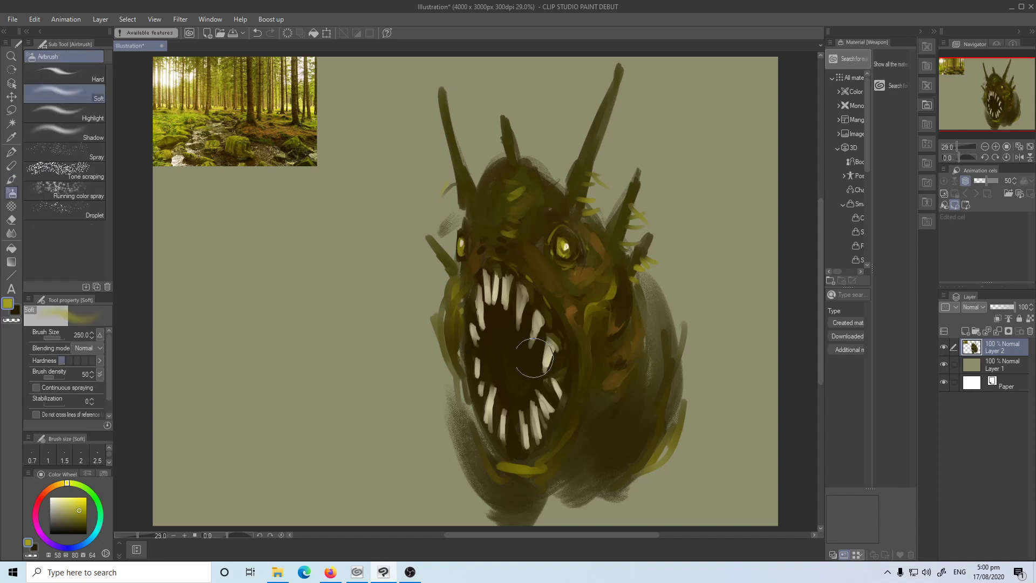
Step: Enlarge the Watercolor brush to 120 and try a first arm stroke on the far side of the body
{"action": "key", "text": "bracketright"}
{"action": "key", "text": "bracketright"}
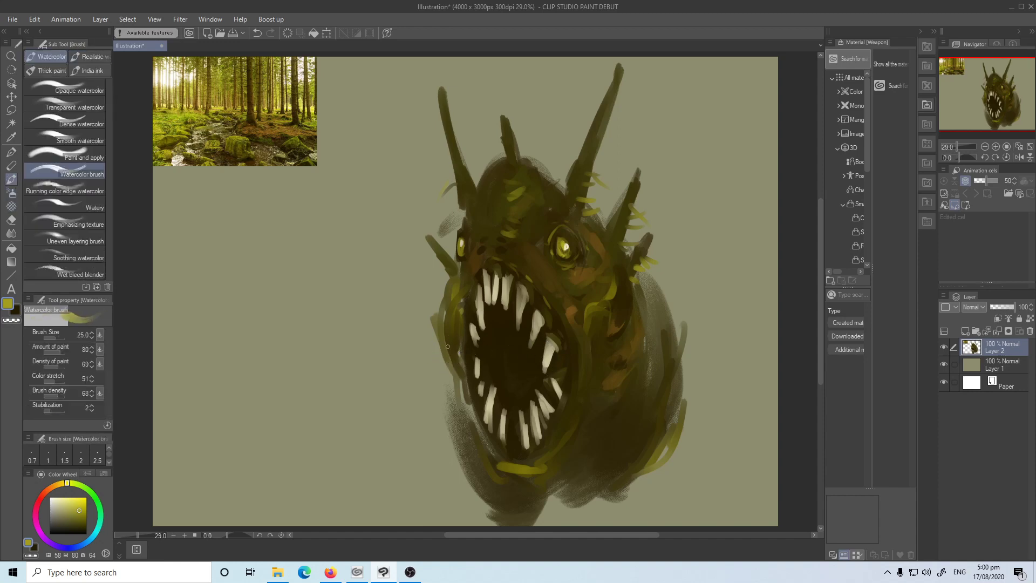
{"action": "key", "text": "bracketright"}
{"action": "key", "text": "bracketright"}
{"action": "key", "text": "bracketright"}
{"action": "key", "text": "bracketright"}
{"action": "key", "text": "bracketright"}
{"action": "key", "text": "bracketright"}
{"action": "key", "text": "bracketright"}
{"action": "mouse_move", "coordinate": [442, 346]}
{"action": "left_mouse_down"}
{"action": "mouse_move", "coordinate": [395, 408]}
{"action": "mouse_move", "coordinate": [398, 389]}
{"action": "mouse_move", "coordinate": [392, 422]}
{"action": "mouse_move", "coordinate": [367, 404]}
{"action": "mouse_move", "coordinate": [376, 411]}
{"action": "mouse_move", "coordinate": [373, 393]}
{"action": "mouse_move", "coordinate": [365, 407]}
{"action": "left_mouse_up"}
{"action": "key", "text": "ctrl+z"}
{"action": "key", "text": "x"}
{"action": "key", "text": "ctrl+z"}
{"action": "key", "text": "ctrl+z"}
Step: Block in the far arm with dark brown and yellow-green strokes reaching outward and down from the cheek
{"action": "left_click_drag", "start_coordinate": [402, 327], "coordinate": [364, 420]}
{"action": "mouse_move", "coordinate": [442, 338]}
{"action": "left_mouse_down"}
{"action": "mouse_move", "coordinate": [398, 378]}
{"action": "mouse_move", "coordinate": [451, 357]}
{"action": "mouse_move", "coordinate": [449, 403]}
{"action": "mouse_move", "coordinate": [410, 361]}
{"action": "left_mouse_up"}
{"action": "key", "text": "x"}
{"action": "key", "text": "x"}
{"action": "left_click_drag", "start_coordinate": [443, 327], "coordinate": [418, 370]}
{"action": "left_click_drag", "start_coordinate": [448, 346], "coordinate": [378, 396]}
{"action": "left_click_drag", "start_coordinate": [401, 393], "coordinate": [395, 421]}
Step: Block in the near arm with long dark brown strokes reaching outward and down, and extend the far arm
{"action": "left_click_drag", "start_coordinate": [684, 389], "coordinate": [655, 345]}
{"action": "left_click_drag", "start_coordinate": [647, 361], "coordinate": [739, 453]}
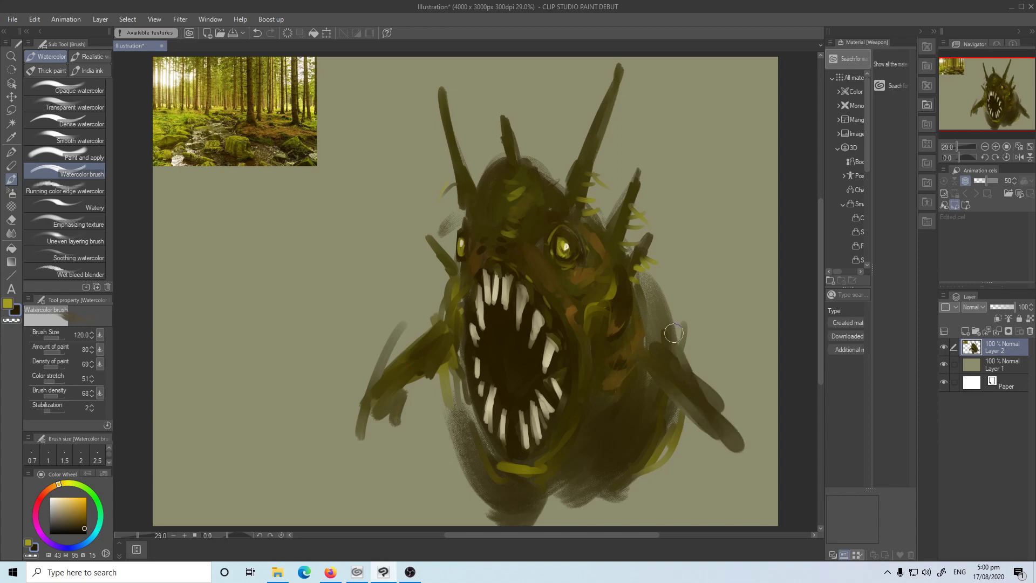
{"action": "left_click_drag", "start_coordinate": [674, 332], "coordinate": [755, 488]}
{"action": "mouse_move", "coordinate": [396, 386]}
{"action": "left_mouse_down"}
{"action": "mouse_move", "coordinate": [354, 485]}
{"action": "mouse_move", "coordinate": [419, 374]}
{"action": "left_mouse_up"}
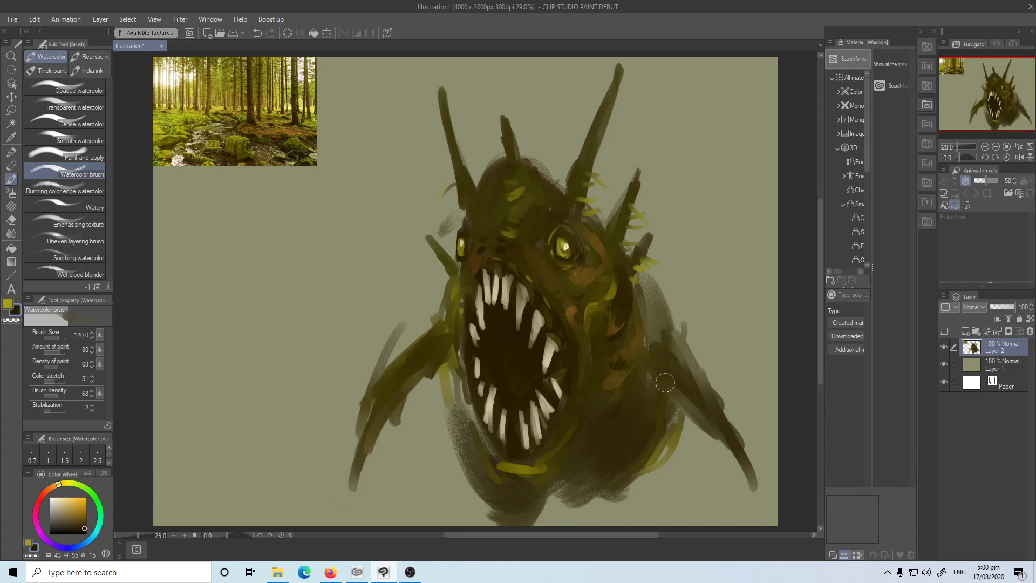
{"action": "mouse_move", "coordinate": [682, 350]}
{"action": "left_mouse_down"}
{"action": "mouse_move", "coordinate": [734, 456]}
{"action": "mouse_move", "coordinate": [723, 445]}
{"action": "left_mouse_up"}
Step: Sample olive-brown from the near cheek and paint it along both arms
{"action": "key", "text": "x"}
{"action": "key", "text": "i"}
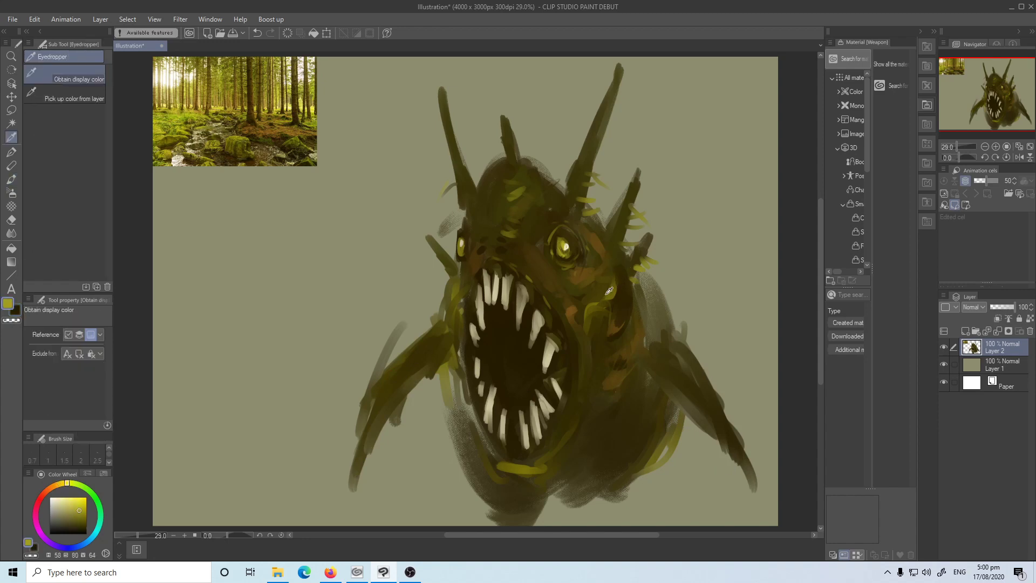
{"action": "left_click", "coordinate": [603, 288]}
{"action": "key", "text": "b"}
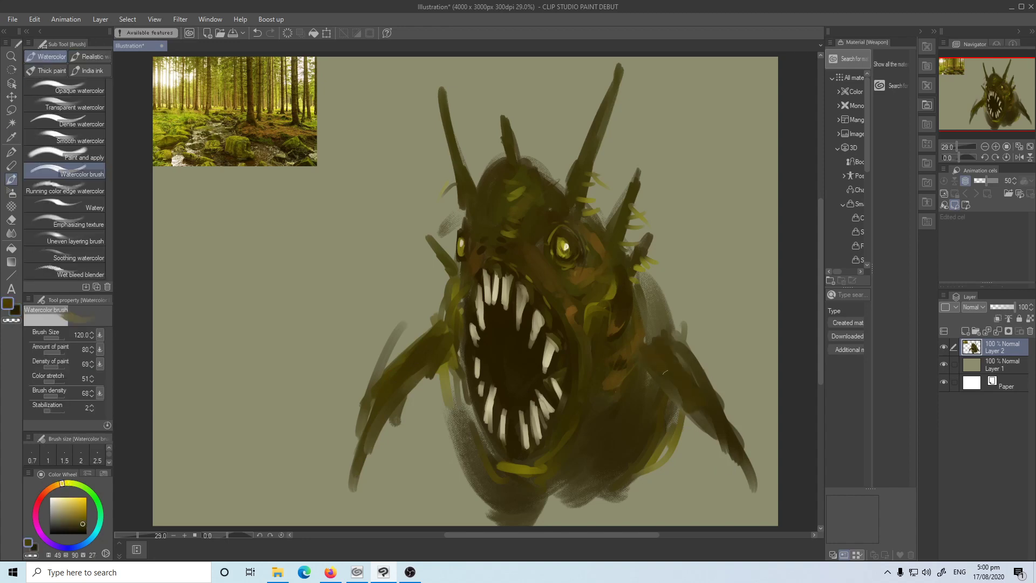
{"action": "left_click_drag", "start_coordinate": [667, 323], "coordinate": [745, 481]}
{"action": "left_click_drag", "start_coordinate": [433, 329], "coordinate": [371, 414]}
{"action": "mouse_move", "coordinate": [424, 326]}
{"action": "left_mouse_down"}
{"action": "mouse_move", "coordinate": [370, 421]}
{"action": "mouse_move", "coordinate": [377, 468]}
{"action": "left_mouse_up"}
Step: Fill in the near shoulder with olive-brown and darken the neck beneath the near arm with dark brown
{"action": "mouse_move", "coordinate": [647, 292]}
{"action": "left_mouse_down"}
{"action": "mouse_move", "coordinate": [647, 340]}
{"action": "mouse_move", "coordinate": [647, 281]}
{"action": "mouse_move", "coordinate": [648, 340]}
{"action": "mouse_move", "coordinate": [650, 302]}
{"action": "mouse_move", "coordinate": [655, 363]}
{"action": "mouse_move", "coordinate": [682, 427]}
{"action": "left_mouse_up"}
{"action": "key", "text": "x"}
{"action": "left_click_drag", "start_coordinate": [657, 441], "coordinate": [656, 456]}
{"action": "mouse_move", "coordinate": [652, 384]}
{"action": "left_mouse_down"}
{"action": "mouse_move", "coordinate": [630, 356]}
{"action": "mouse_move", "coordinate": [658, 443]}
{"action": "left_mouse_up"}
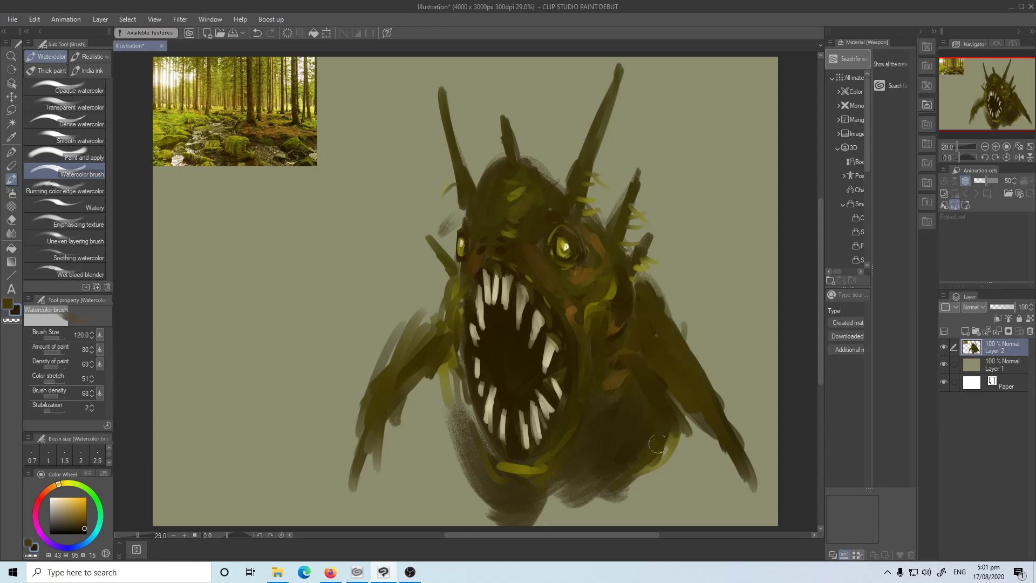
Step: Reduce the brush size to 30 and draw thin dark brown contour lines on the near arm
{"action": "key", "text": "bracketleft"}
{"action": "key", "text": "bracketleft"}
{"action": "key", "text": "bracketleft"}
{"action": "key", "text": "bracketleft"}
{"action": "key", "text": "bracketleft"}
{"action": "key", "text": "bracketleft"}
{"action": "key", "text": "bracketleft"}
{"action": "key", "text": "x"}
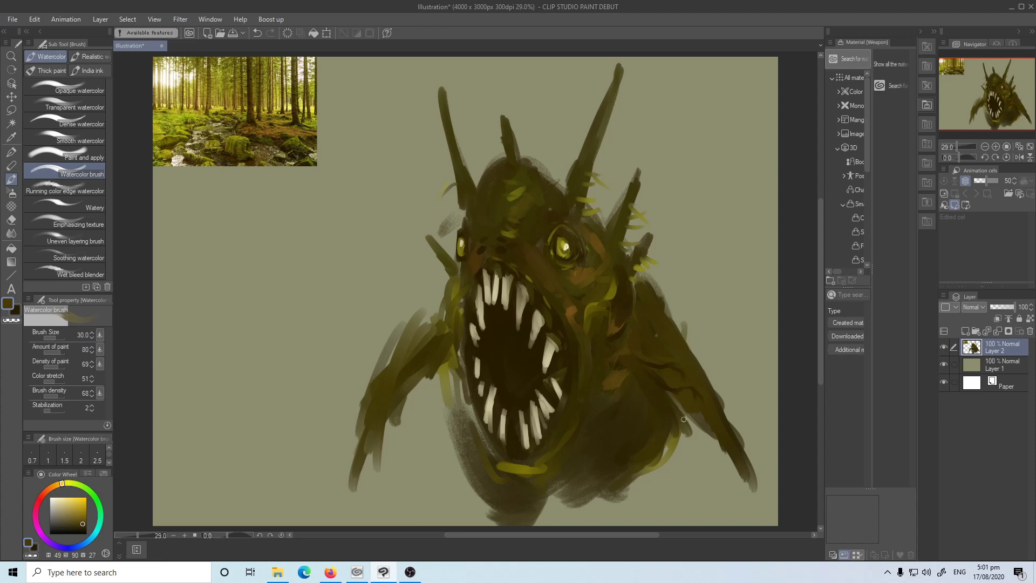
Step: Sample orange-brown from the cheek and paint stripes on both arms, adding dark brown lines to the far arm
{"action": "key", "text": "i"}
{"action": "left_click", "coordinate": [577, 307]}
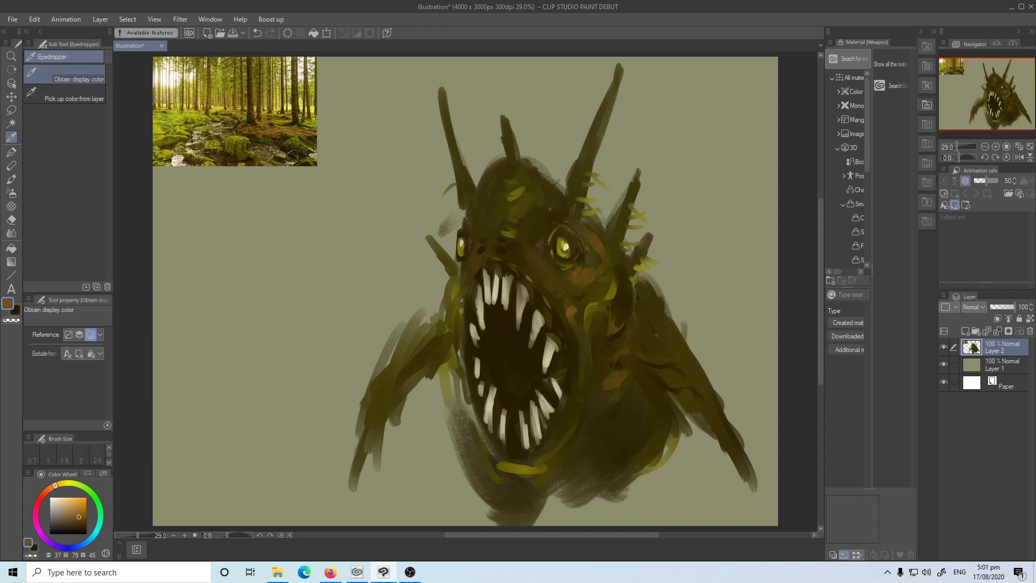
{"action": "key", "text": "b"}
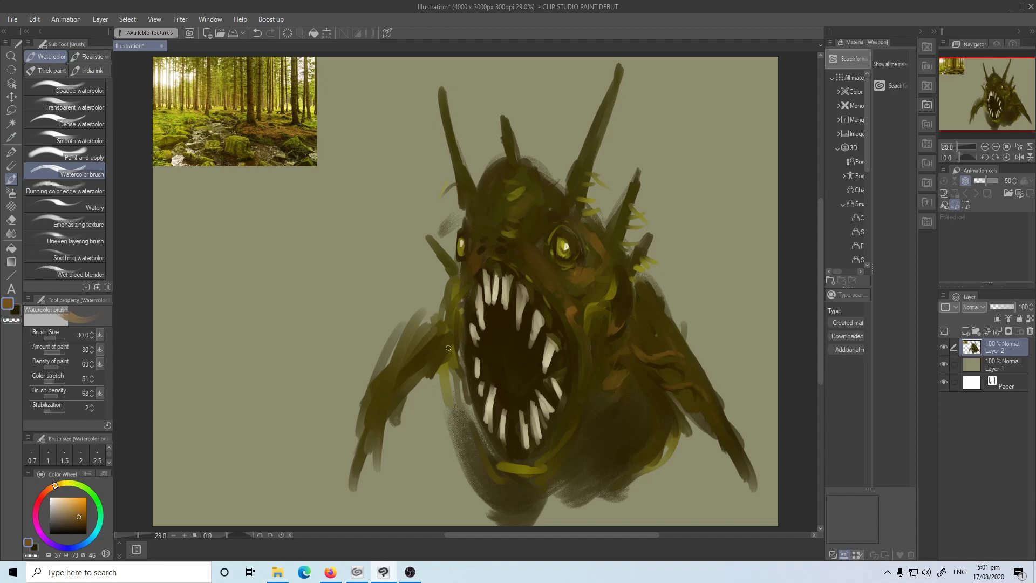
{"action": "key", "text": "x"}
{"action": "mouse_move", "coordinate": [440, 348]}
{"action": "left_mouse_down"}
{"action": "mouse_move", "coordinate": [401, 363]}
{"action": "mouse_move", "coordinate": [446, 348]}
{"action": "mouse_move", "coordinate": [415, 364]}
{"action": "mouse_move", "coordinate": [428, 363]}
{"action": "mouse_move", "coordinate": [379, 427]}
{"action": "mouse_move", "coordinate": [439, 362]}
{"action": "mouse_move", "coordinate": [390, 393]}
{"action": "mouse_move", "coordinate": [425, 383]}
{"action": "mouse_move", "coordinate": [389, 411]}
{"action": "left_mouse_up"}
{"action": "key", "text": "x"}
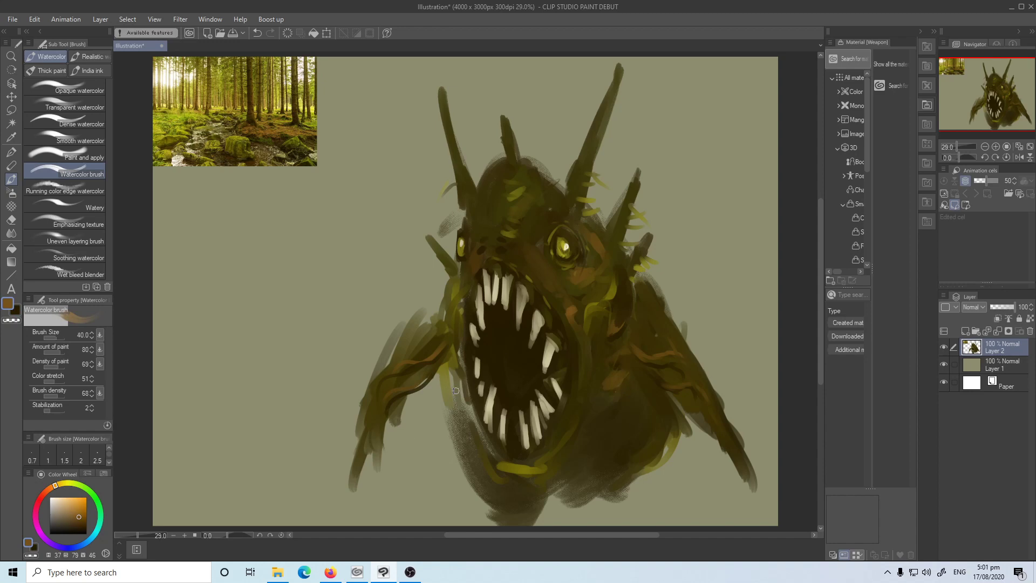
Step: Enlarge the brush to 150 and paint dark brown down the far side of the lower jaw and neck
{"action": "key", "text": "bracketright"}
{"action": "key", "text": "bracketright"}
{"action": "key", "text": "bracketright"}
{"action": "key", "text": "bracketright"}
{"action": "key", "text": "bracketright"}
{"action": "key", "text": "bracketright"}
{"action": "key", "text": "bracketright"}
{"action": "key", "text": "x"}
{"action": "left_click_drag", "start_coordinate": [452, 383], "coordinate": [480, 449]}
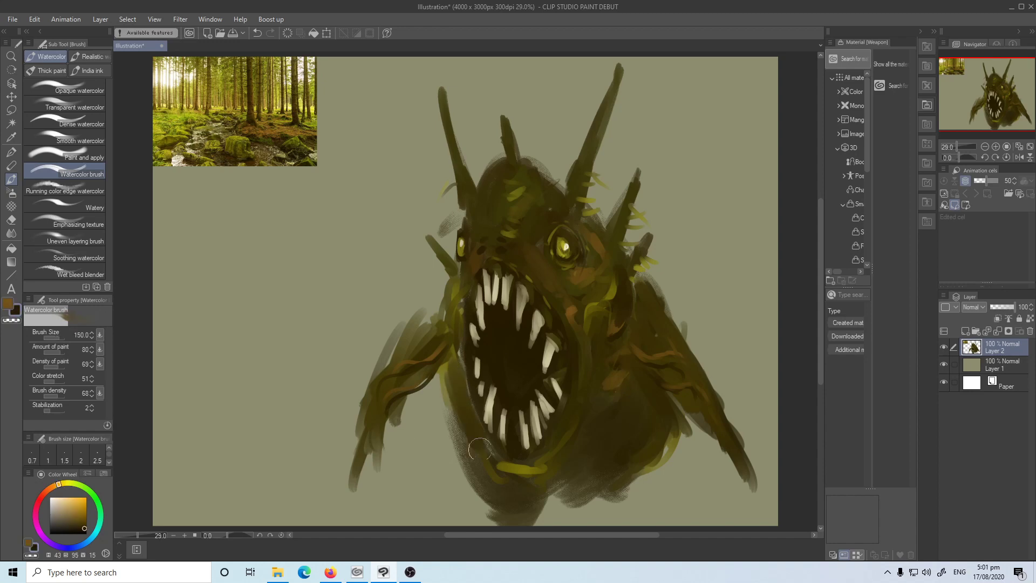
Step: Sample yellow-green from the far cheek and paint a rim along the far jaw down to the chin at brush size 40
{"action": "left_click", "coordinate": [469, 297], "text": "alt"}
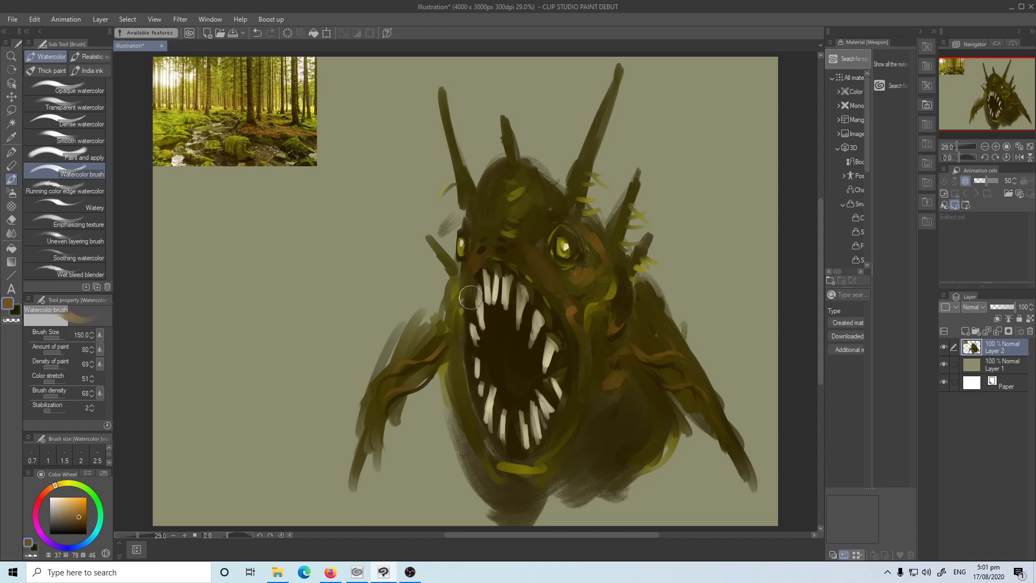
{"action": "key", "text": "alt"}
{"action": "left_click", "coordinate": [459, 284], "text": "alt"}
{"action": "mouse_move", "coordinate": [472, 271]}
{"action": "left_mouse_down"}
{"action": "mouse_move", "coordinate": [458, 341]}
{"action": "mouse_move", "coordinate": [480, 435]}
{"action": "left_mouse_up"}
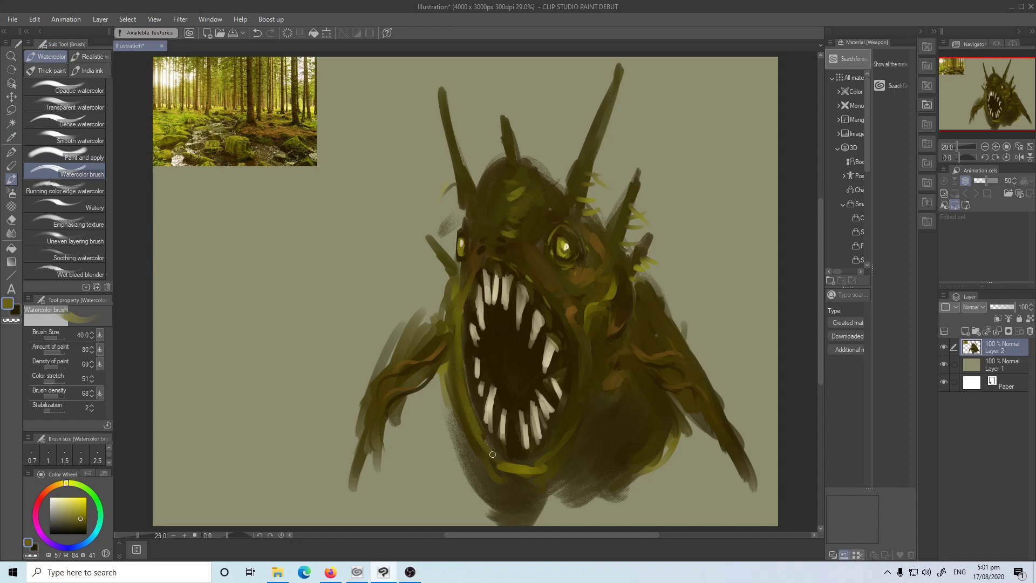
{"action": "left_click", "coordinate": [496, 429], "text": "alt"}
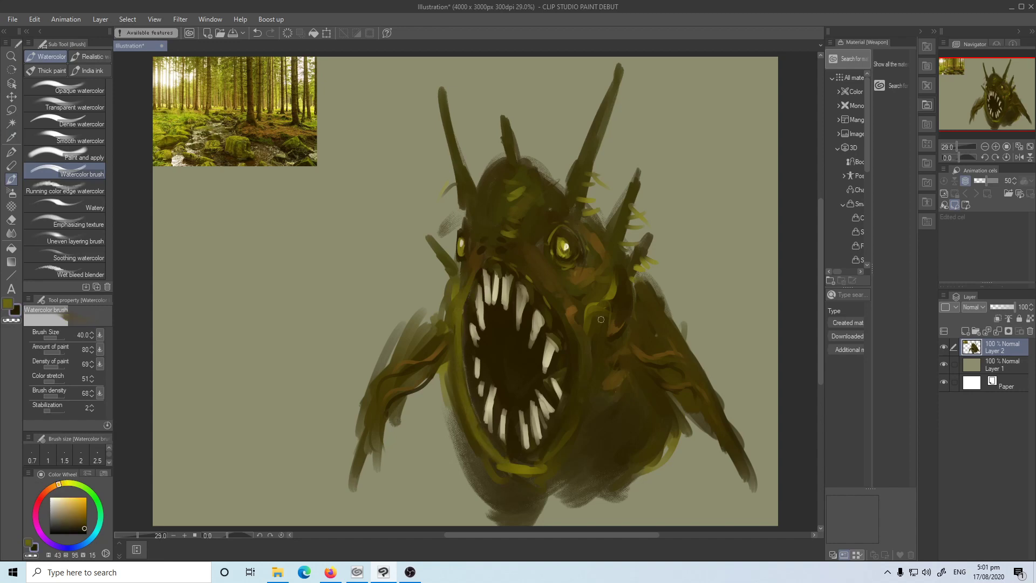
Step: Sketch loose dark brown contour lines beneath the jaw and lower body and along the outside of the far shoulder
{"action": "mouse_move", "coordinate": [610, 474]}
{"action": "left_mouse_down"}
{"action": "mouse_move", "coordinate": [585, 503]}
{"action": "mouse_move", "coordinate": [584, 484]}
{"action": "mouse_move", "coordinate": [526, 516]}
{"action": "left_mouse_up"}
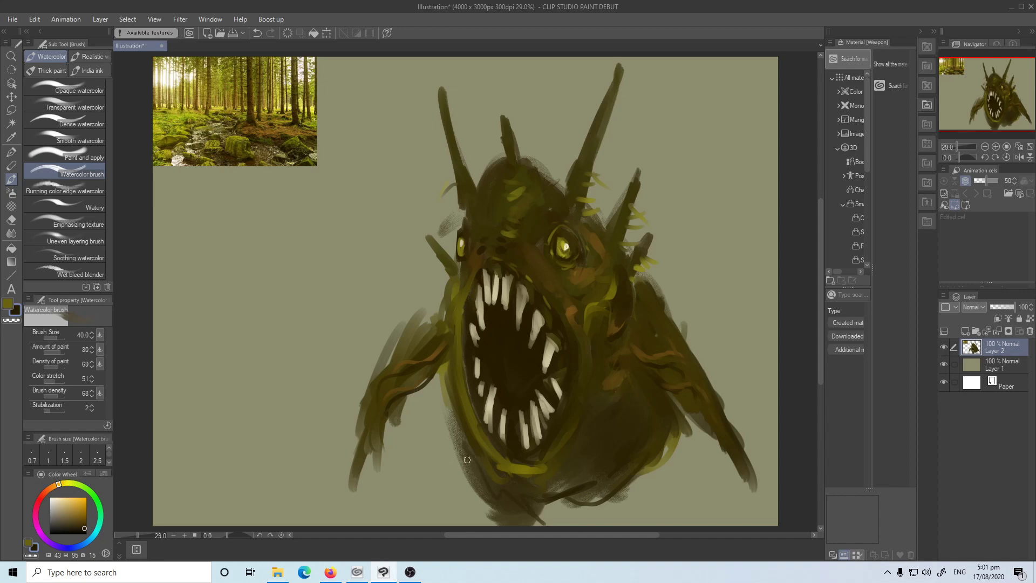
{"action": "mouse_move", "coordinate": [434, 419]}
{"action": "left_mouse_down"}
{"action": "mouse_move", "coordinate": [505, 514]}
{"action": "mouse_move", "coordinate": [683, 458]}
{"action": "mouse_move", "coordinate": [619, 511]}
{"action": "left_mouse_up"}
{"action": "left_click_drag", "start_coordinate": [652, 474], "coordinate": [617, 523]}
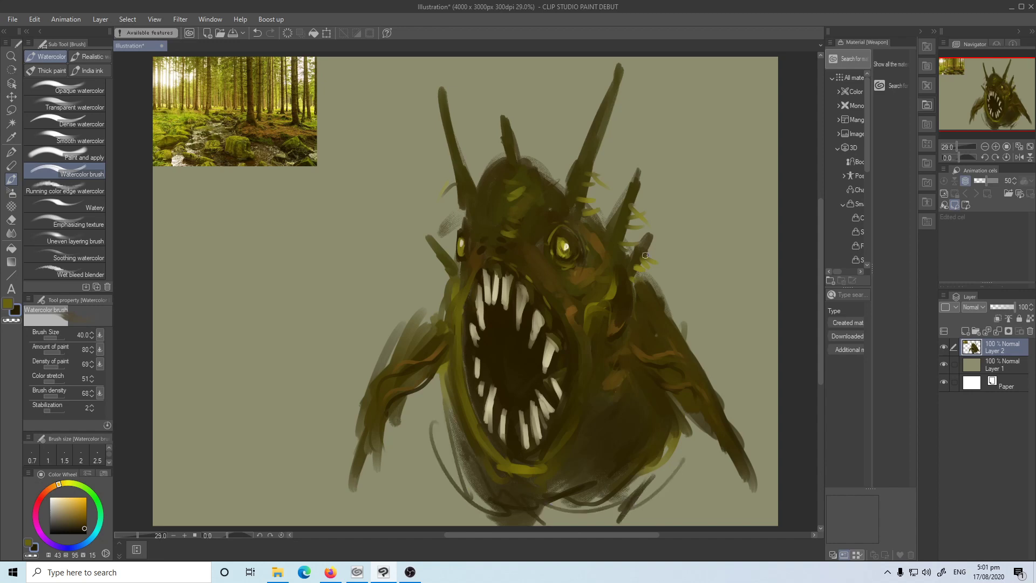
{"action": "left_click_drag", "start_coordinate": [668, 286], "coordinate": [684, 327]}
Step: Erase the forest reference photo from the creature's layer with the Kneaded eraser, enlarging it to size 300
{"action": "key", "text": "ctrl+t"}
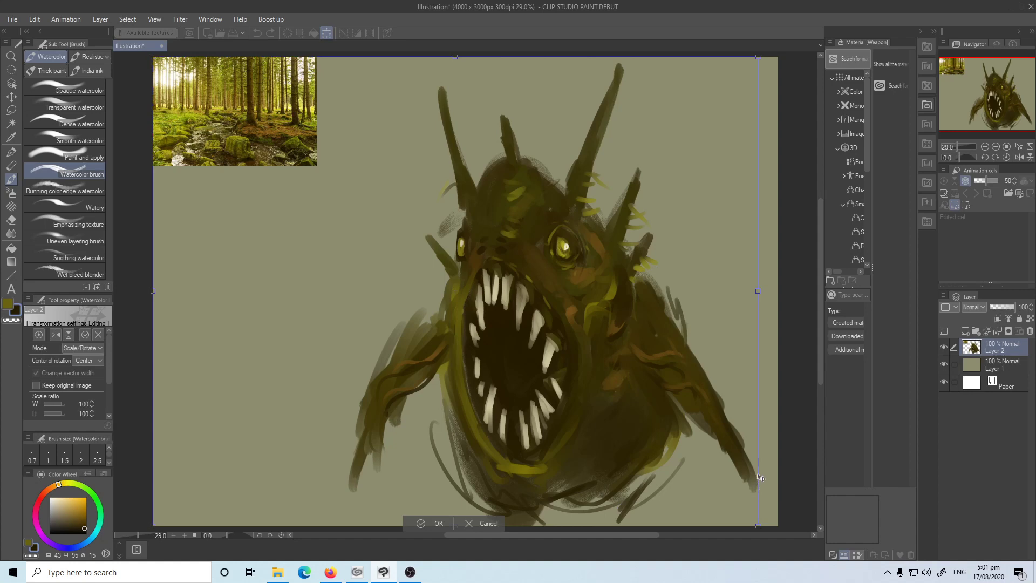
{"action": "key", "text": "Escape"}
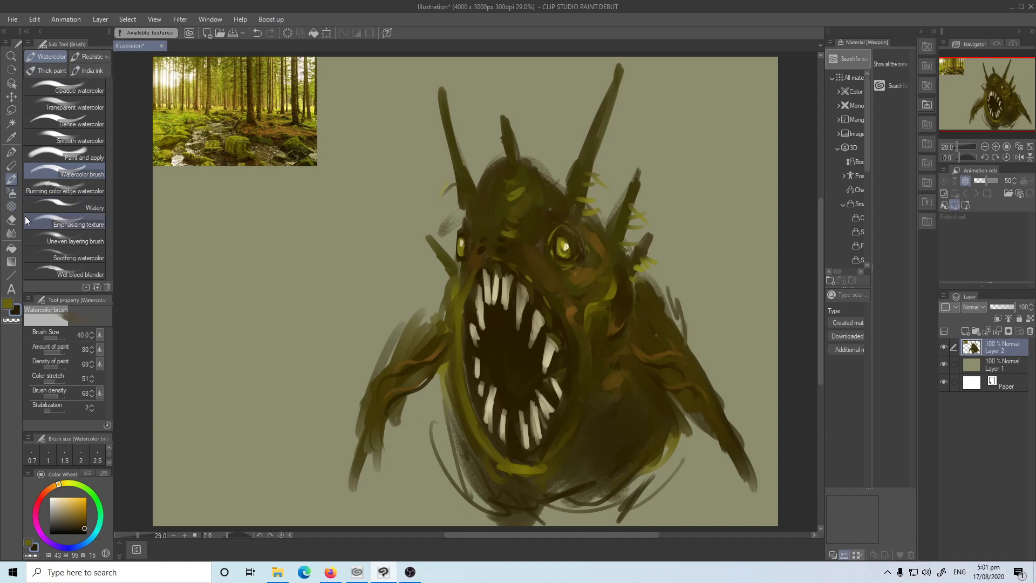
{"action": "left_click", "coordinate": [10, 220]}
{"action": "mouse_move", "coordinate": [339, 141]}
{"action": "left_mouse_down"}
{"action": "mouse_move", "coordinate": [318, 145]}
{"action": "mouse_move", "coordinate": [329, 131]}
{"action": "mouse_move", "coordinate": [312, 125]}
{"action": "mouse_move", "coordinate": [249, 131]}
{"action": "mouse_move", "coordinate": [246, 114]}
{"action": "mouse_move", "coordinate": [270, 81]}
{"action": "mouse_move", "coordinate": [161, 75]}
{"action": "mouse_move", "coordinate": [157, 138]}
{"action": "mouse_move", "coordinate": [171, 161]}
{"action": "mouse_move", "coordinate": [200, 168]}
{"action": "mouse_move", "coordinate": [245, 116]}
{"action": "mouse_move", "coordinate": [169, 77]}
{"action": "mouse_move", "coordinate": [322, 74]}
{"action": "mouse_move", "coordinate": [231, 104]}
{"action": "mouse_move", "coordinate": [269, 155]}
{"action": "mouse_move", "coordinate": [240, 153]}
{"action": "mouse_move", "coordinate": [247, 118]}
{"action": "mouse_move", "coordinate": [206, 142]}
{"action": "mouse_move", "coordinate": [249, 86]}
{"action": "mouse_move", "coordinate": [145, 77]}
{"action": "mouse_move", "coordinate": [320, 93]}
{"action": "mouse_move", "coordinate": [264, 178]}
{"action": "left_mouse_up"}
{"action": "key", "text": "bracketright"}
{"action": "key", "text": "bracketright"}
{"action": "key", "text": "bracketright"}
{"action": "key", "text": "bracketright"}
{"action": "key", "text": "bracketright"}
Step: Scale the creature layer down to 84% and reposition it to leave space around and below the body
{"action": "key", "text": "ctrl+t"}
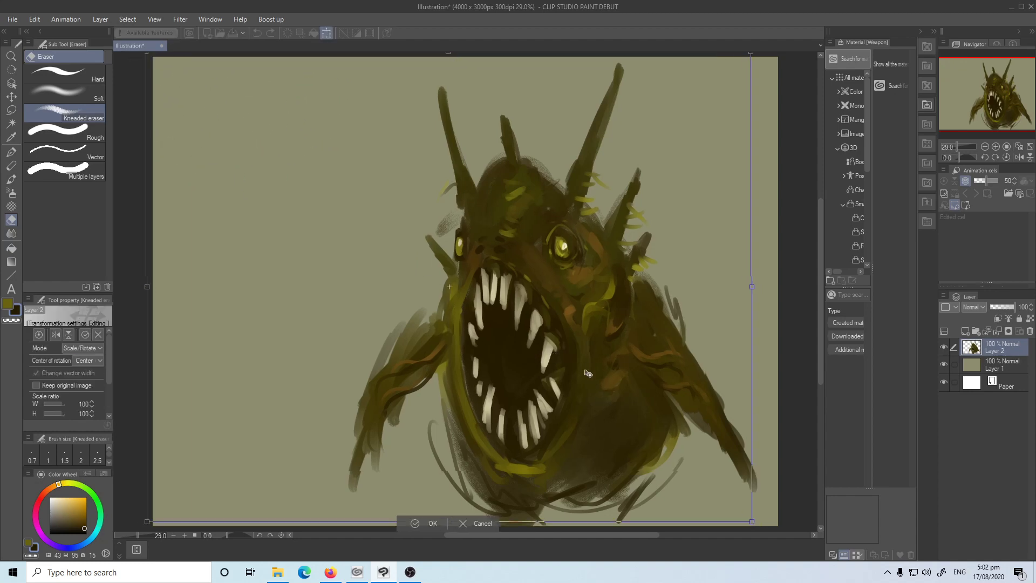
{"action": "left_click_drag", "start_coordinate": [601, 385], "coordinate": [514, 347]}
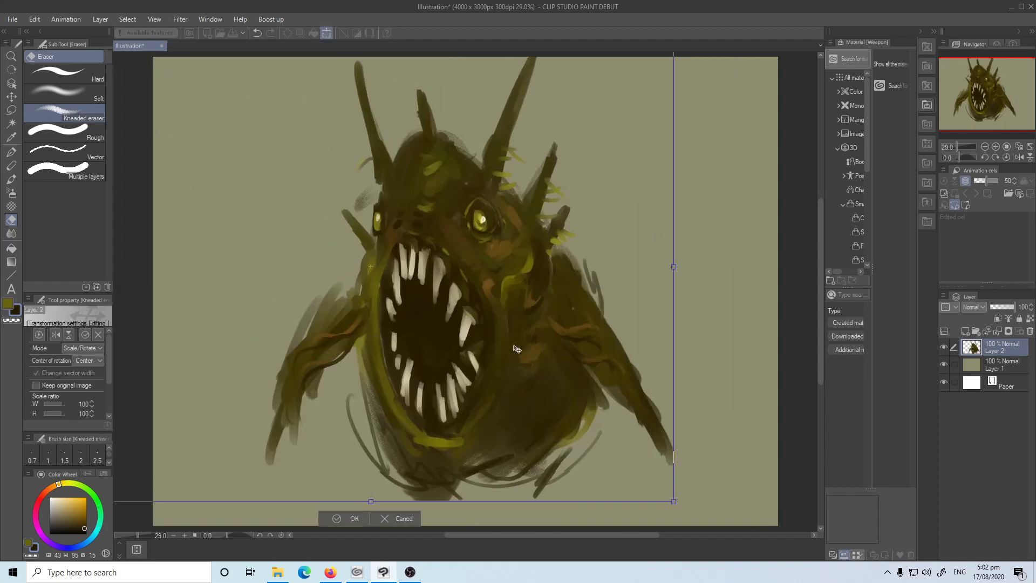
{"action": "left_click_drag", "start_coordinate": [671, 496], "coordinate": [598, 441]}
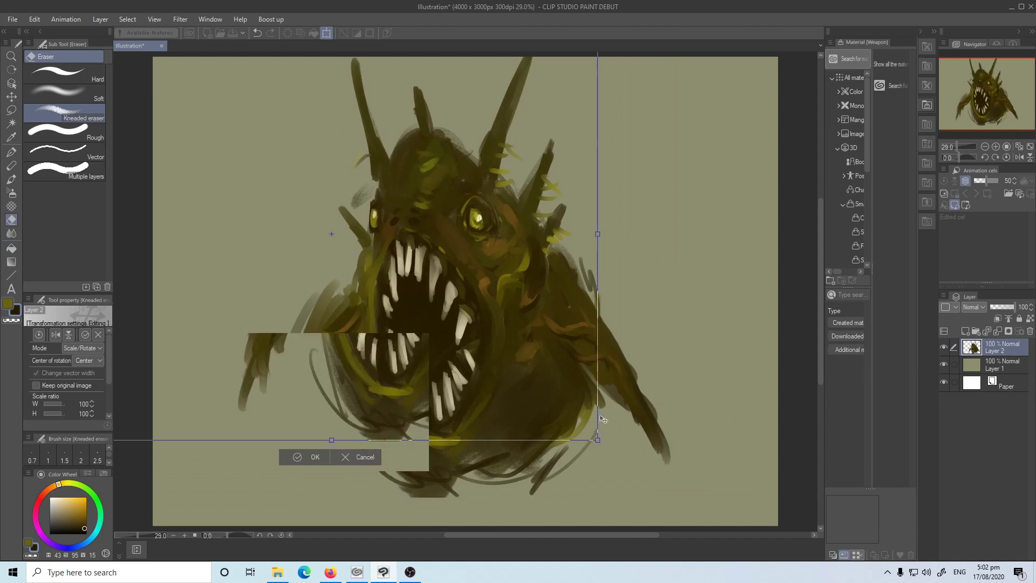
{"action": "left_click_drag", "start_coordinate": [441, 310], "coordinate": [513, 305]}
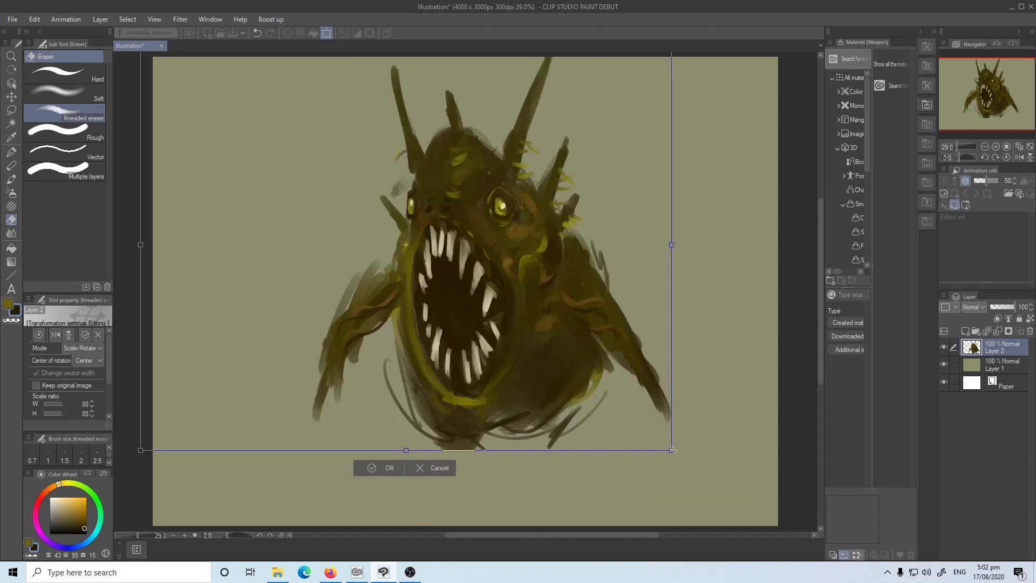
{"action": "left_click_drag", "start_coordinate": [672, 449], "coordinate": [646, 430]}
{"action": "left_click_drag", "start_coordinate": [537, 314], "coordinate": [563, 335]}
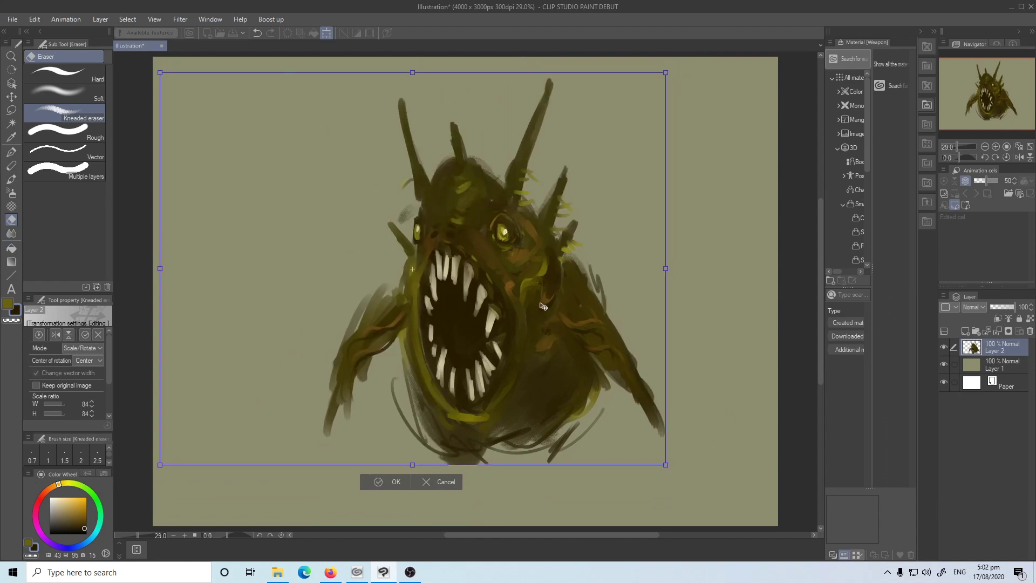
{"action": "key", "text": "Return"}
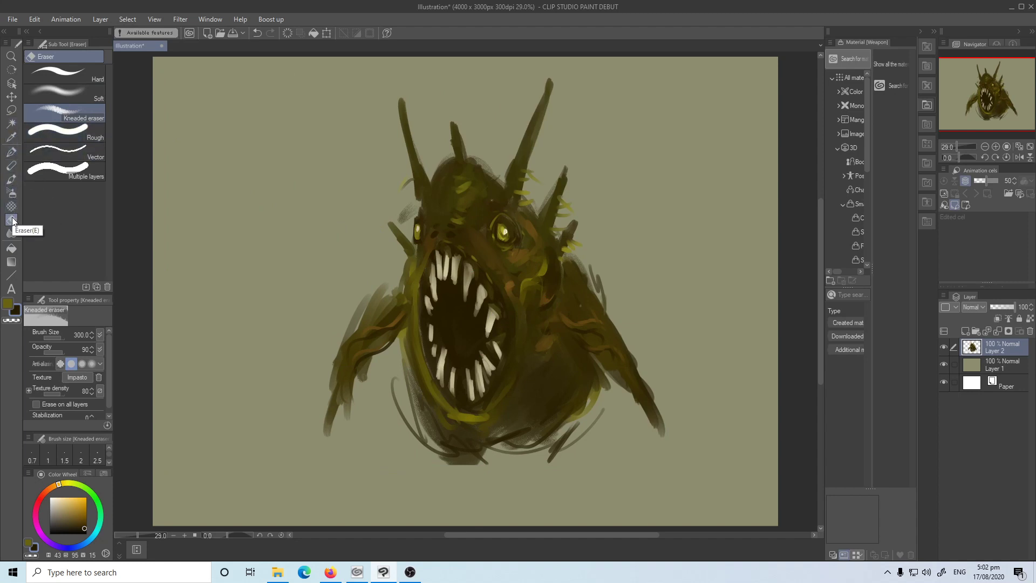
Step: Switch to the Gouache brush from the thick paint brush group
{"action": "left_click", "coordinate": [13, 249]}
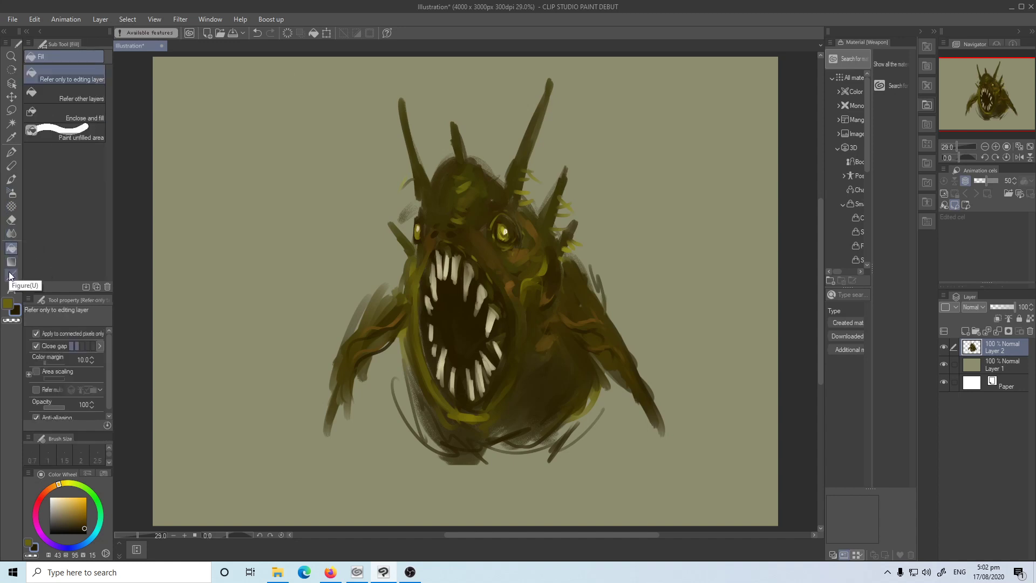
{"action": "left_click", "coordinate": [10, 179]}
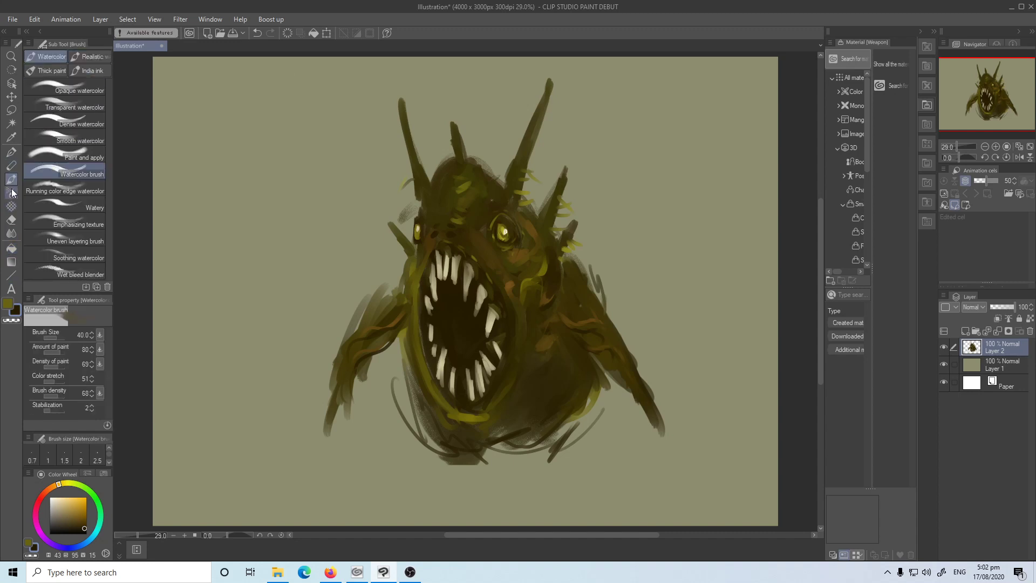
{"action": "left_click", "coordinate": [89, 57]}
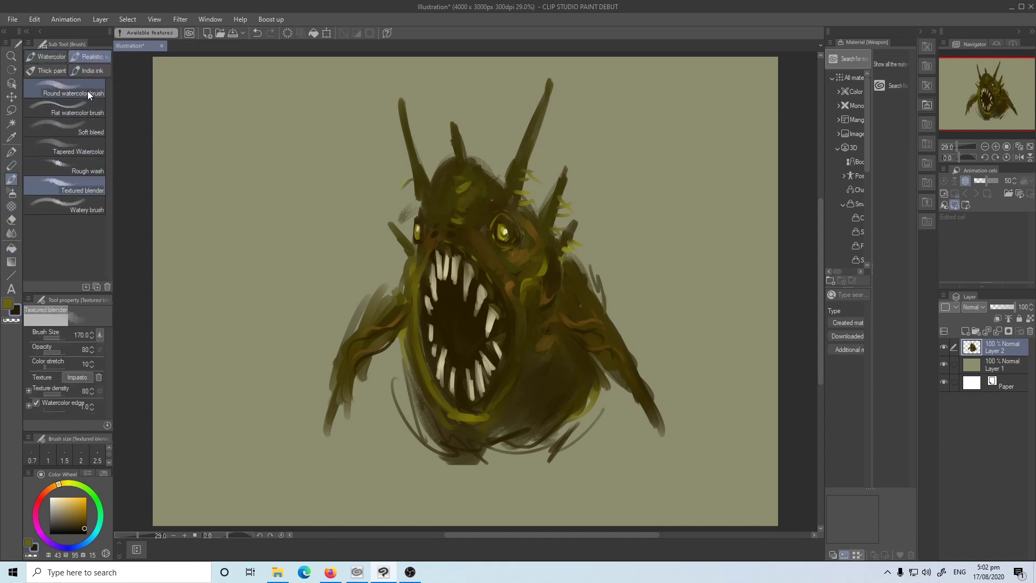
{"action": "left_click", "coordinate": [56, 71]}
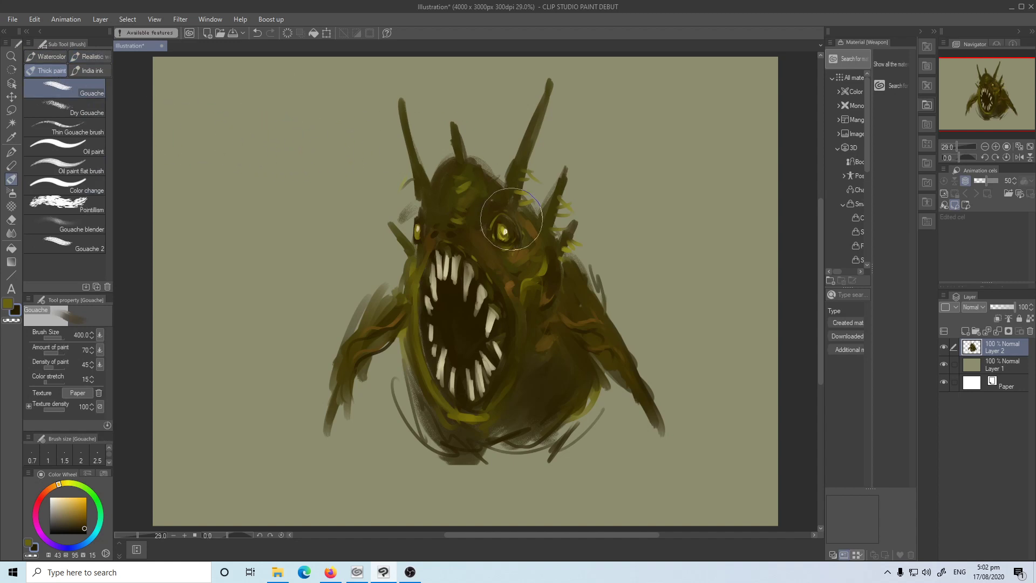
Step: Undo the most recent edits and redo them
{"action": "key", "text": "ctrl+z"}
{"action": "key", "text": "ctrl+z"}
{"action": "key", "text": "ctrl+z"}
{"action": "key", "text": "ctrl+z"}
{"action": "key", "text": "ctrl+z"}
{"action": "key", "text": "ctrl+z"}
{"action": "key", "text": "ctrl+y"}
{"action": "key", "text": "ctrl+y"}
{"action": "key", "text": "ctrl+y"}
{"action": "key", "text": "ctrl+y"}
{"action": "key", "text": "ctrl+y"}
Step: Reduce the Gouache brush size to 80 and block in rough dark brown legs beneath the creature's body
{"action": "key", "text": "bracketleft"}
{"action": "key", "text": "bracketleft"}
{"action": "key", "text": "bracketleft"}
{"action": "key", "text": "bracketleft"}
{"action": "key", "text": "bracketleft"}
{"action": "key", "text": "bracketleft"}
{"action": "key", "text": "bracketleft"}
{"action": "key", "text": "bracketleft"}
{"action": "left_click_drag", "start_coordinate": [415, 407], "coordinate": [420, 458]}
{"action": "mouse_move", "coordinate": [423, 411]}
{"action": "left_mouse_down"}
{"action": "mouse_move", "coordinate": [425, 467]}
{"action": "mouse_move", "coordinate": [439, 450]}
{"action": "mouse_move", "coordinate": [412, 441]}
{"action": "mouse_move", "coordinate": [422, 459]}
{"action": "mouse_move", "coordinate": [441, 446]}
{"action": "mouse_move", "coordinate": [430, 455]}
{"action": "mouse_move", "coordinate": [442, 470]}
{"action": "mouse_move", "coordinate": [453, 445]}
{"action": "left_mouse_up"}
{"action": "mouse_move", "coordinate": [567, 453]}
{"action": "left_mouse_down"}
{"action": "mouse_move", "coordinate": [583, 432]}
{"action": "mouse_move", "coordinate": [603, 430]}
{"action": "mouse_move", "coordinate": [572, 461]}
{"action": "left_mouse_up"}
{"action": "mouse_move", "coordinate": [593, 400]}
{"action": "left_mouse_down"}
{"action": "mouse_move", "coordinate": [583, 439]}
{"action": "mouse_move", "coordinate": [560, 416]}
{"action": "mouse_move", "coordinate": [550, 465]}
{"action": "left_mouse_up"}
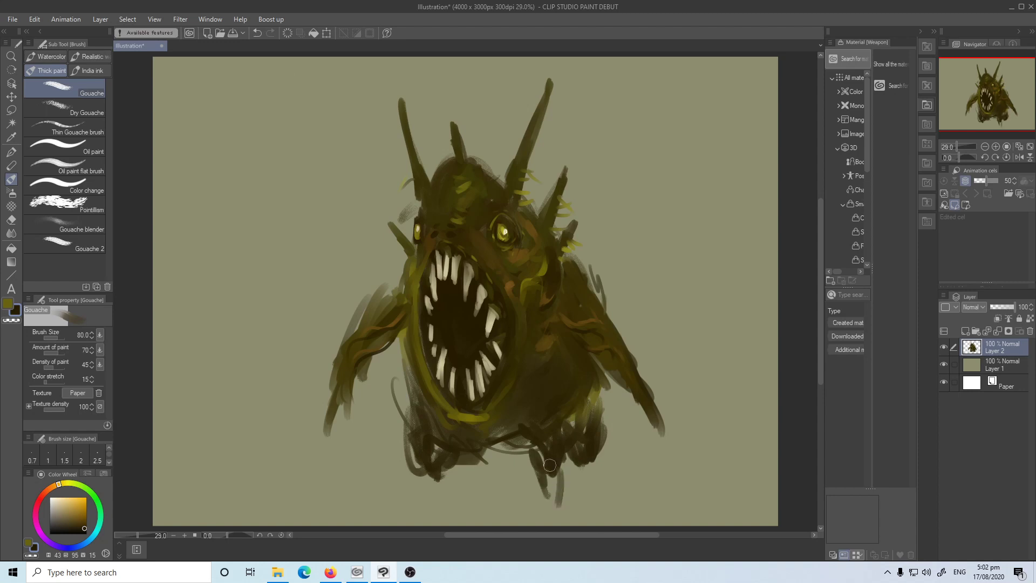
{"action": "left_click_drag", "start_coordinate": [448, 469], "coordinate": [464, 502]}
{"action": "left_click_drag", "start_coordinate": [455, 469], "coordinate": [474, 521]}
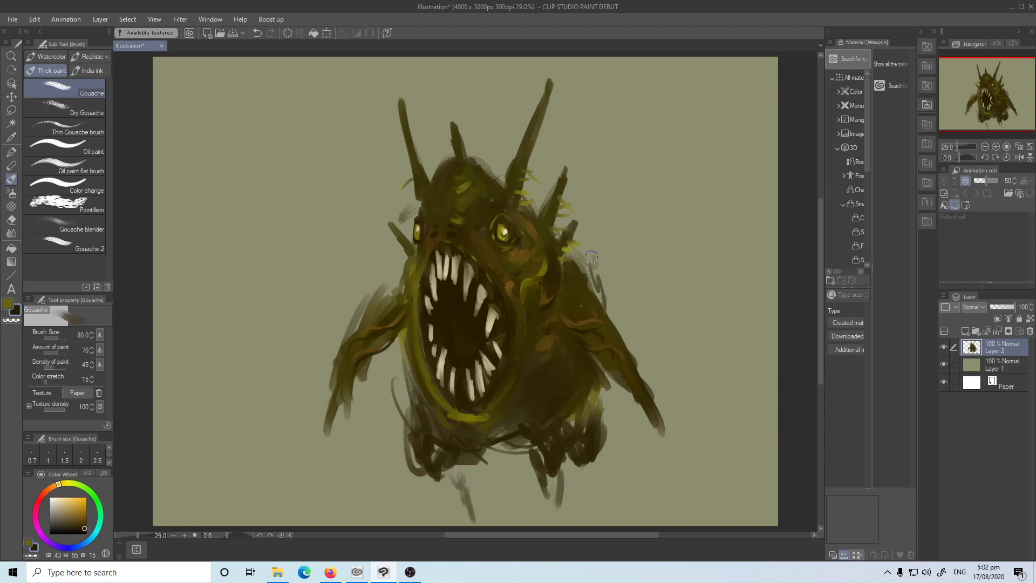
Step: Build up the near leg's thigh and shin with dark brown and olive, and add a foot to the far leg
{"action": "mouse_move", "coordinate": [405, 373]}
{"action": "left_mouse_down"}
{"action": "mouse_move", "coordinate": [400, 423]}
{"action": "mouse_move", "coordinate": [413, 462]}
{"action": "left_mouse_up"}
{"action": "mouse_move", "coordinate": [408, 394]}
{"action": "left_mouse_down"}
{"action": "mouse_move", "coordinate": [391, 441]}
{"action": "mouse_move", "coordinate": [412, 428]}
{"action": "mouse_move", "coordinate": [406, 452]}
{"action": "mouse_move", "coordinate": [418, 420]}
{"action": "mouse_move", "coordinate": [421, 457]}
{"action": "mouse_move", "coordinate": [393, 431]}
{"action": "mouse_move", "coordinate": [459, 464]}
{"action": "mouse_move", "coordinate": [438, 468]}
{"action": "left_mouse_up"}
{"action": "key", "text": "x"}
{"action": "key", "text": "x"}
{"action": "mouse_move", "coordinate": [411, 466]}
{"action": "left_mouse_down"}
{"action": "mouse_move", "coordinate": [446, 494]}
{"action": "mouse_move", "coordinate": [450, 474]}
{"action": "left_mouse_up"}
{"action": "left_click_drag", "start_coordinate": [457, 474], "coordinate": [458, 507]}
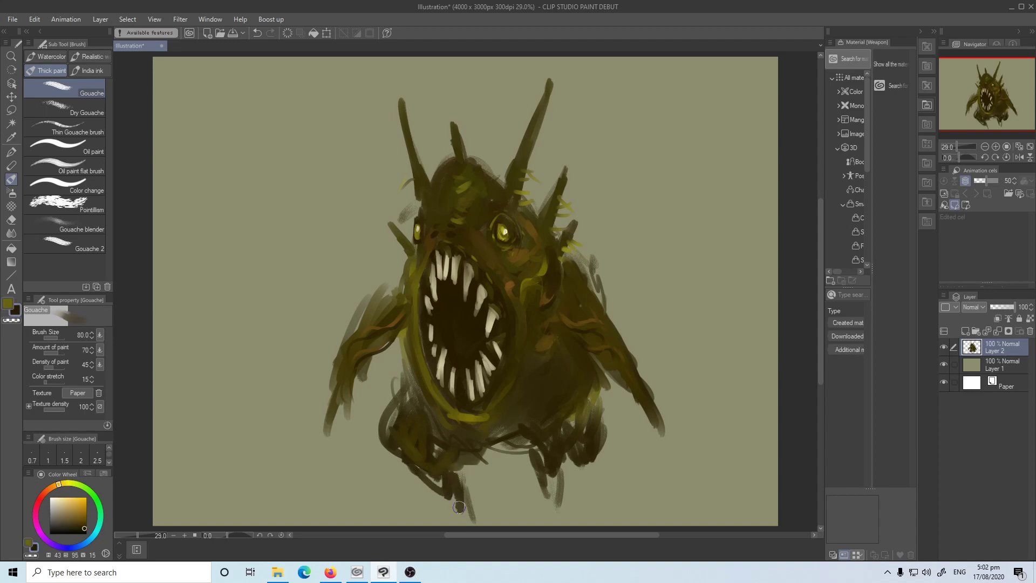
{"action": "mouse_move", "coordinate": [547, 469]}
{"action": "left_mouse_down"}
{"action": "mouse_move", "coordinate": [564, 513]}
{"action": "mouse_move", "coordinate": [576, 497]}
{"action": "left_mouse_up"}
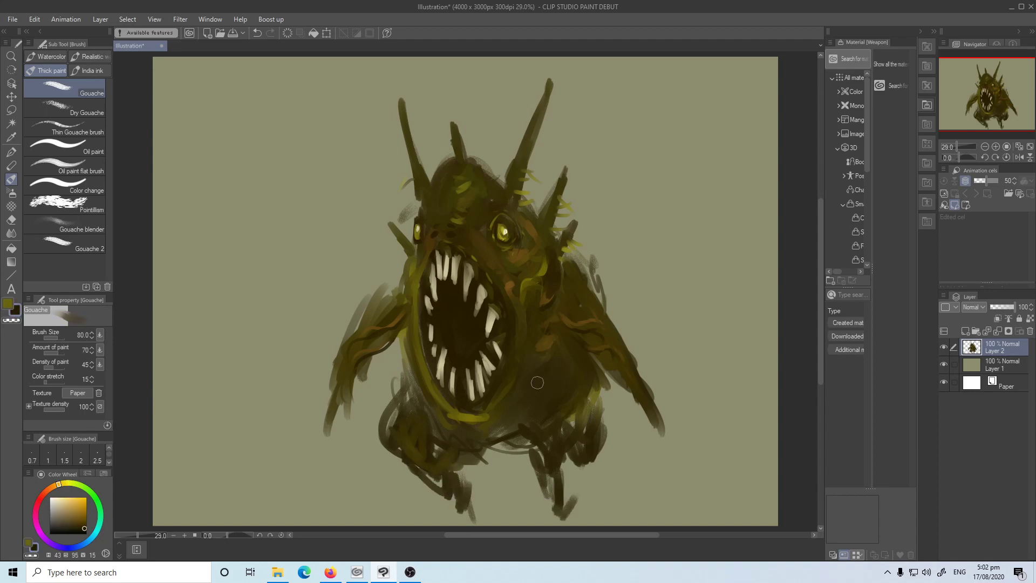
Step: Try painting a long curved dark brown tail extending from behind the far arm
{"action": "left_click_drag", "start_coordinate": [542, 320], "coordinate": [777, 320]}
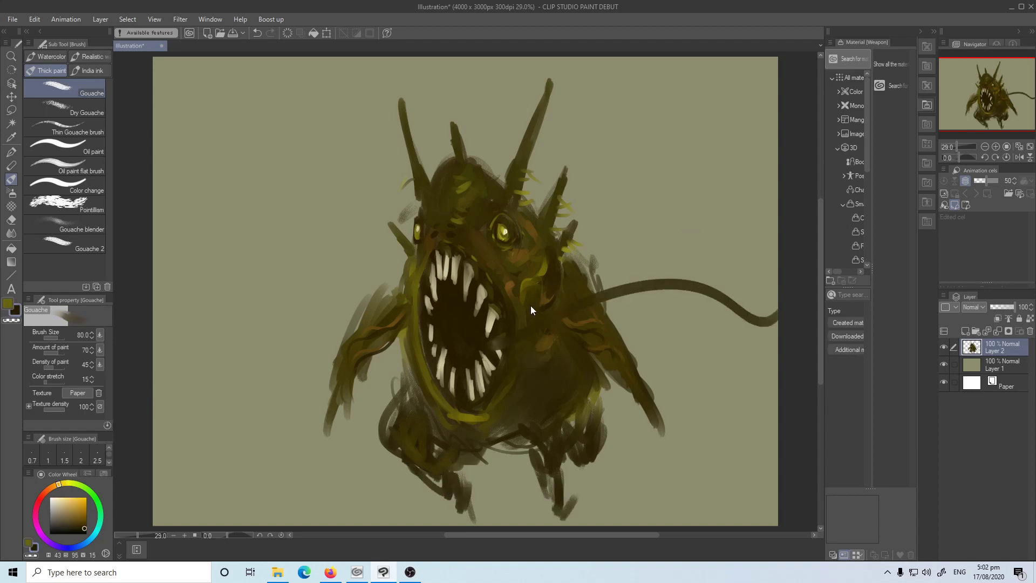
{"action": "key", "text": "ctrl+z"}
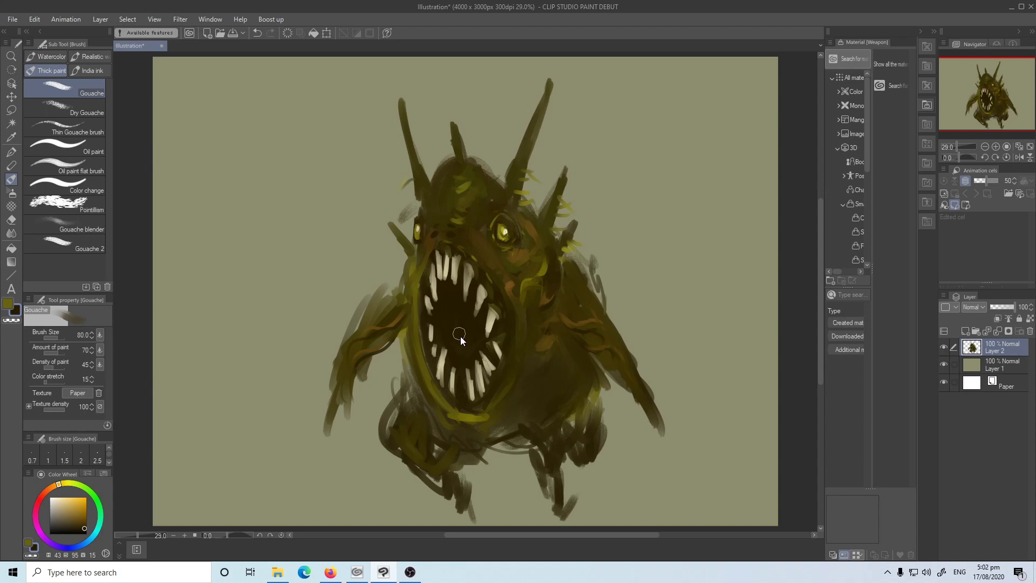
Step: Switch to the olive colour and paint a long tongue curling out of the mouth past the near arm
{"action": "left_click", "coordinate": [455, 327], "text": "alt"}
{"action": "mouse_move", "coordinate": [456, 326]}
{"action": "left_mouse_down"}
{"action": "mouse_move", "coordinate": [302, 267]}
{"action": "mouse_move", "coordinate": [284, 351]}
{"action": "left_mouse_up"}
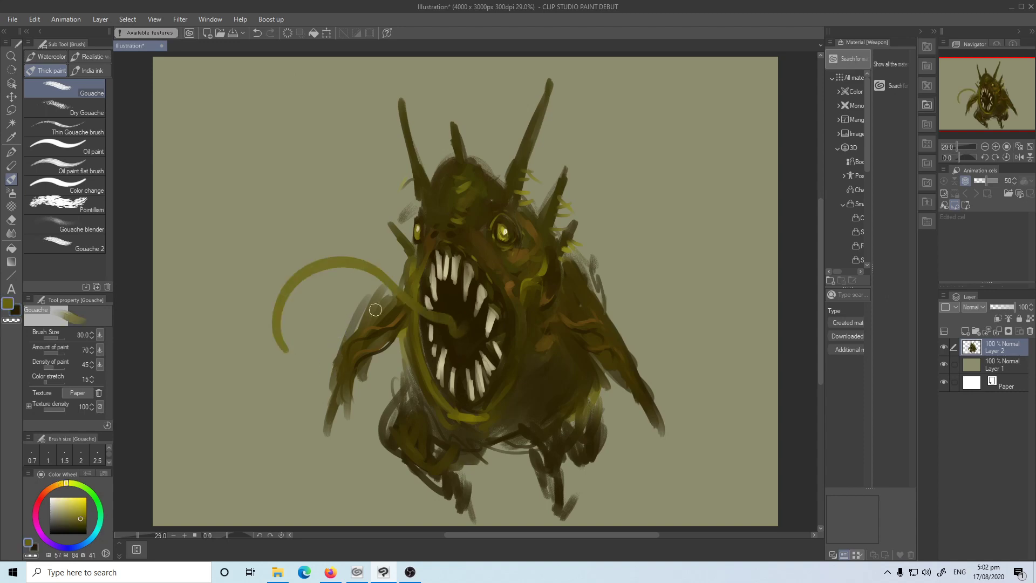
{"action": "key", "text": "ctrl+z"}
{"action": "left_click_drag", "start_coordinate": [464, 323], "coordinate": [246, 404]}
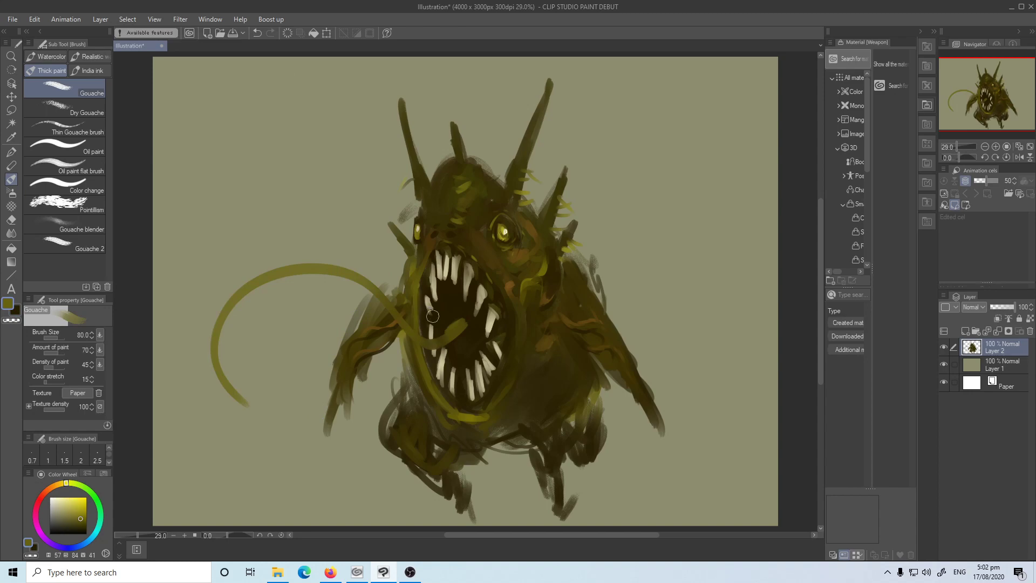
Step: Shade the tongue along its upper curve with dark brown and olive strokes
{"action": "left_click", "coordinate": [455, 330], "text": "alt"}
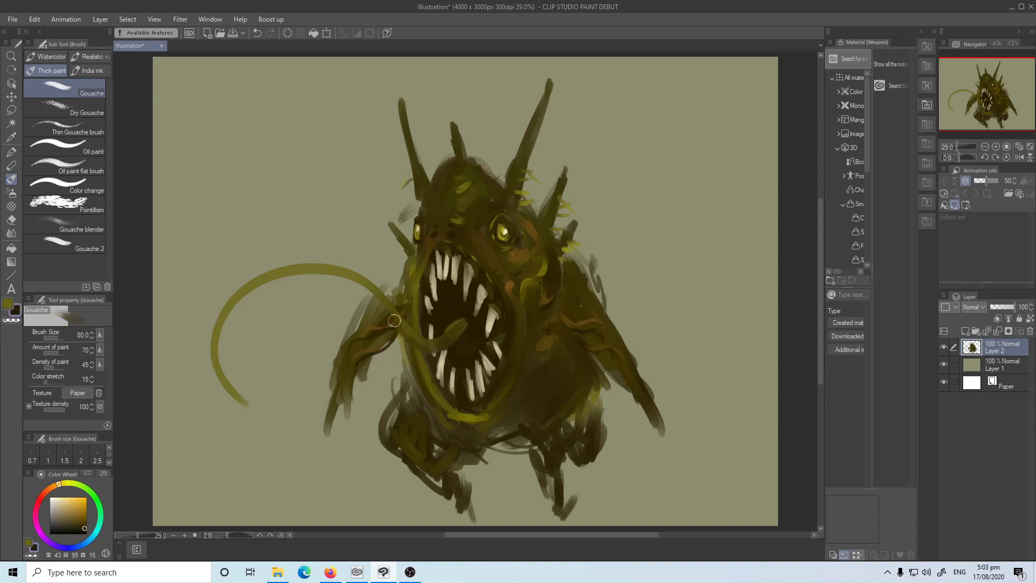
{"action": "left_click_drag", "start_coordinate": [394, 321], "coordinate": [312, 276]}
{"action": "key", "text": "x"}
{"action": "mouse_move", "coordinate": [382, 299]}
{"action": "left_mouse_down"}
{"action": "mouse_move", "coordinate": [358, 283]}
{"action": "mouse_move", "coordinate": [244, 286]}
{"action": "left_mouse_up"}
{"action": "key", "text": "x"}
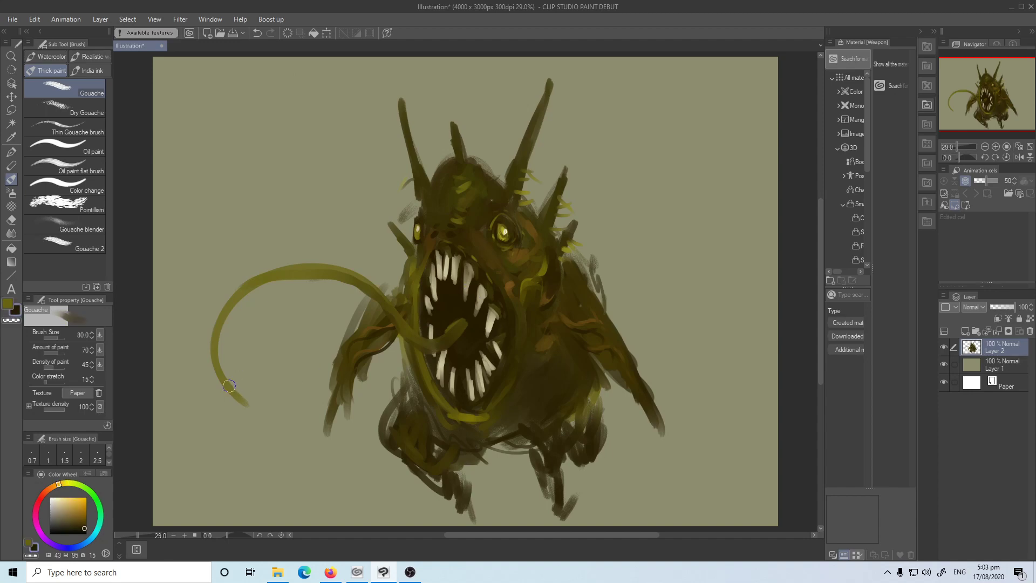
Step: Paint a dark brown forked tip at the tongue's end and reduce the brush size to 40
{"action": "mouse_move", "coordinate": [234, 377]}
{"action": "left_mouse_down"}
{"action": "mouse_move", "coordinate": [251, 412]}
{"action": "mouse_move", "coordinate": [244, 393]}
{"action": "mouse_move", "coordinate": [272, 408]}
{"action": "mouse_move", "coordinate": [256, 419]}
{"action": "mouse_move", "coordinate": [276, 406]}
{"action": "left_mouse_up"}
{"action": "key", "text": "["}
{"action": "key", "text": "["}
Step: Distort the creature layer by pulling its upper far-side corner slightly outward and down
{"action": "key", "text": "ctrl+t"}
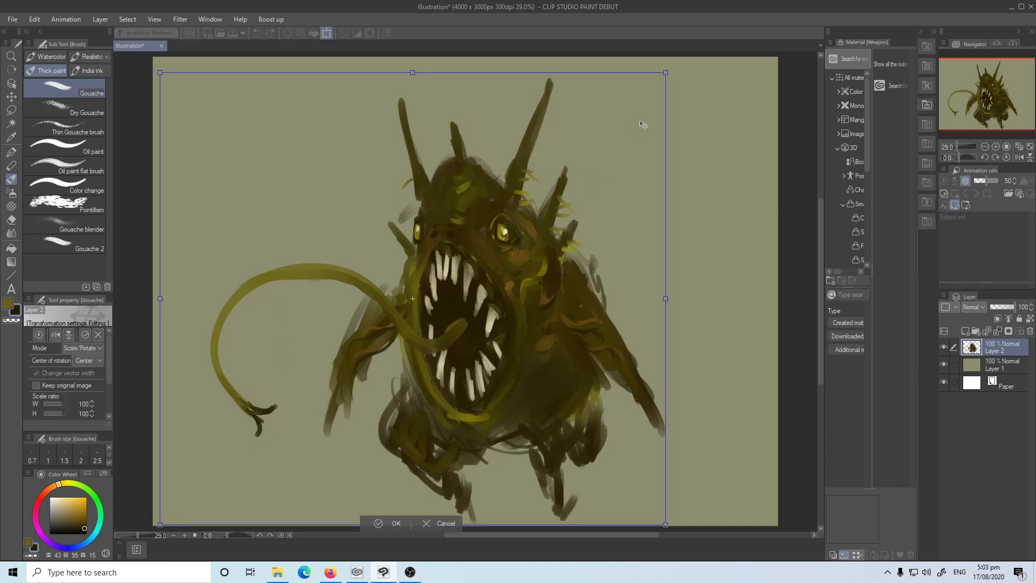
{"action": "left_click_drag", "start_coordinate": [669, 74], "coordinate": [681, 79]}
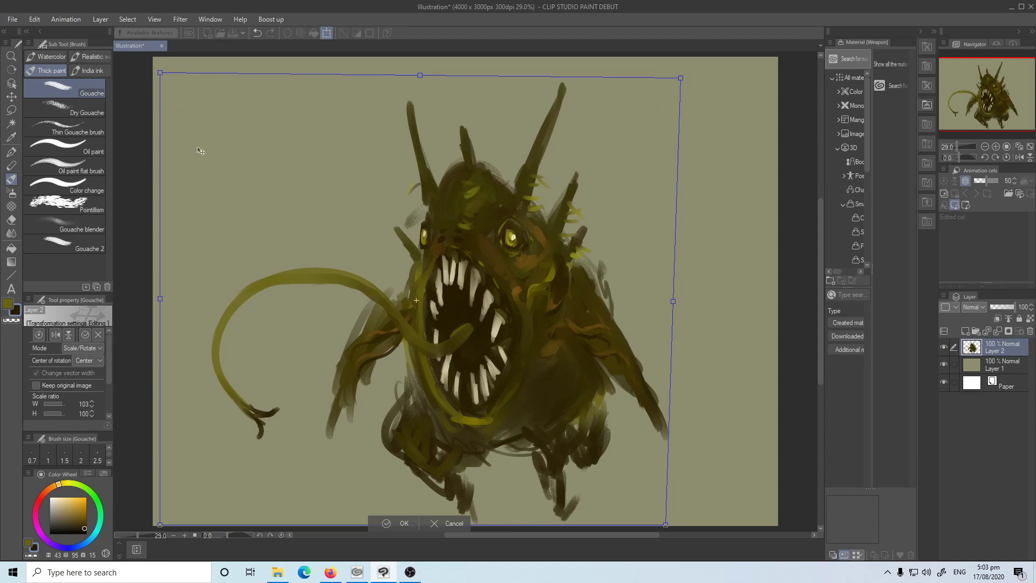
{"action": "key", "text": "Return"}
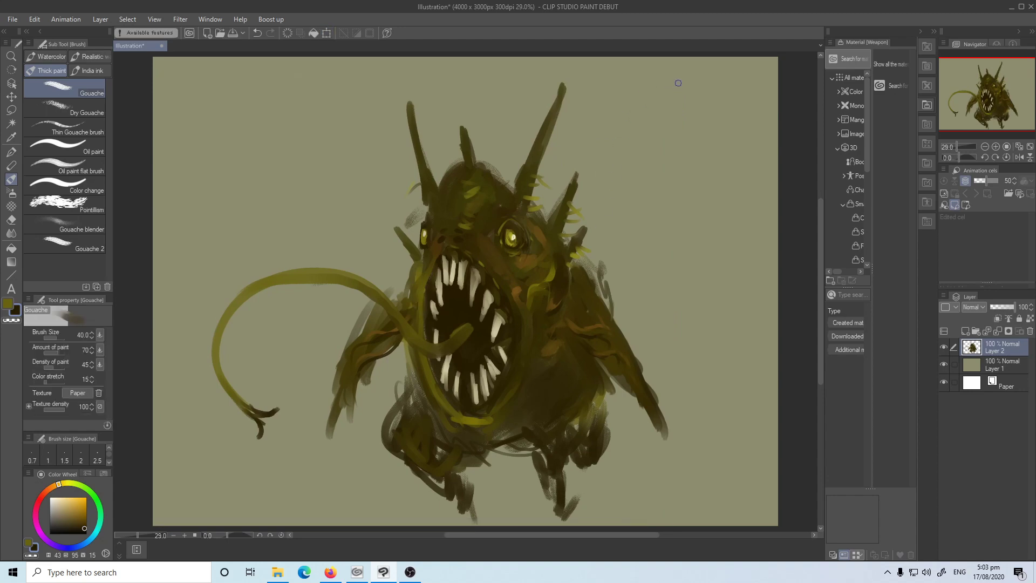
Step: Scale the creature layer to 96% and move it slightly upward on the canvas
{"action": "key", "text": "ctrl+t"}
{"action": "left_click_drag", "start_coordinate": [668, 71], "coordinate": [640, 92]}
{"action": "left_click_drag", "start_coordinate": [507, 253], "coordinate": [526, 210]}
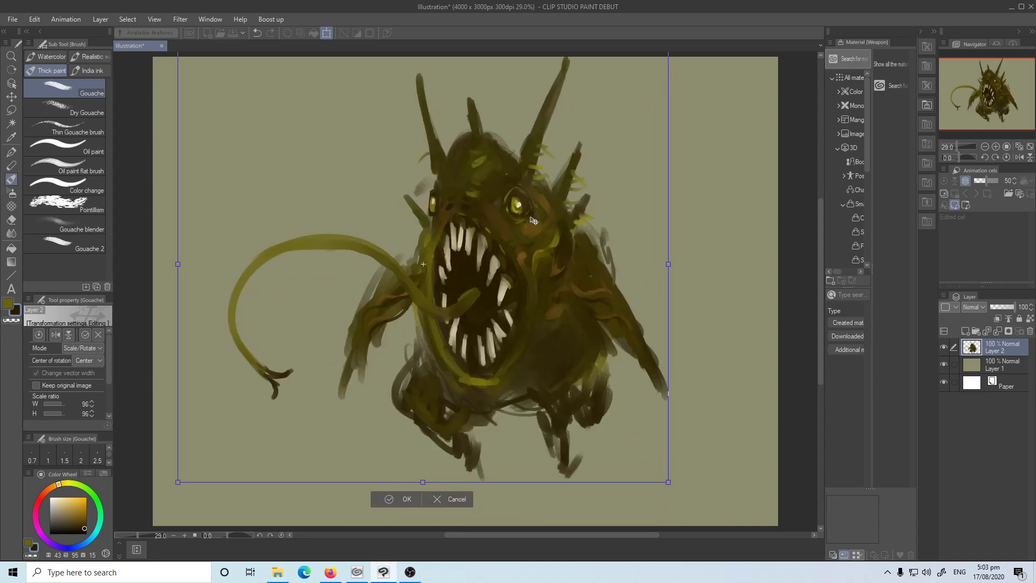
{"action": "key", "text": "Return"}
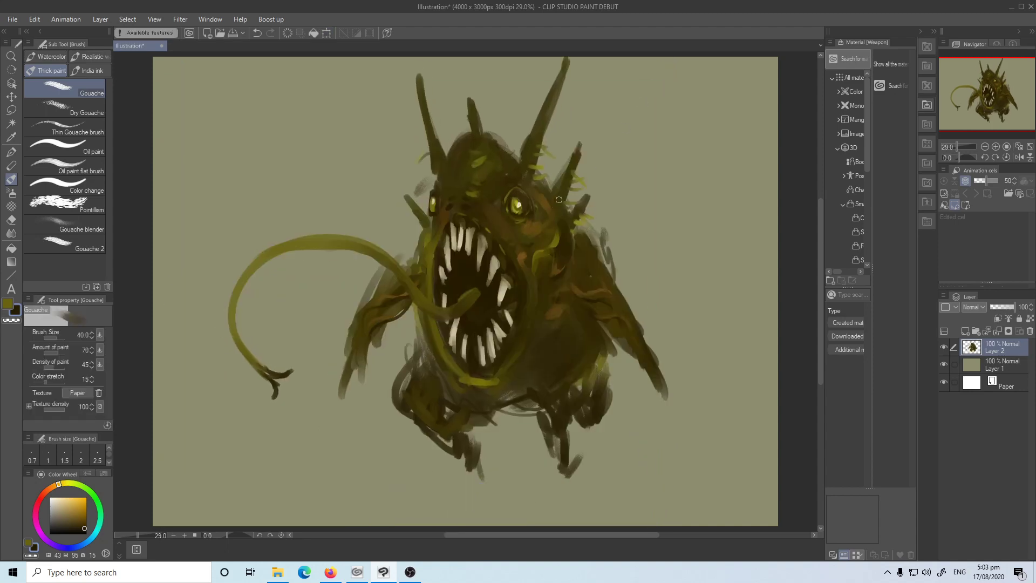
Step: Paint small olive scale-like strokes over the body, far arm and head with the Gouache brush at size 40
{"action": "key", "text": "b"}
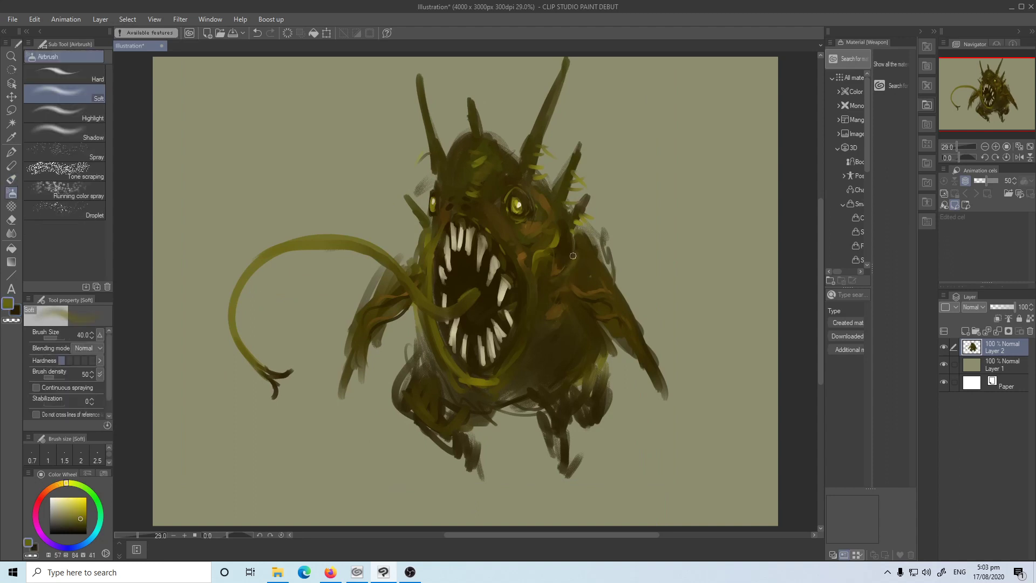
{"action": "key", "text": "b"}
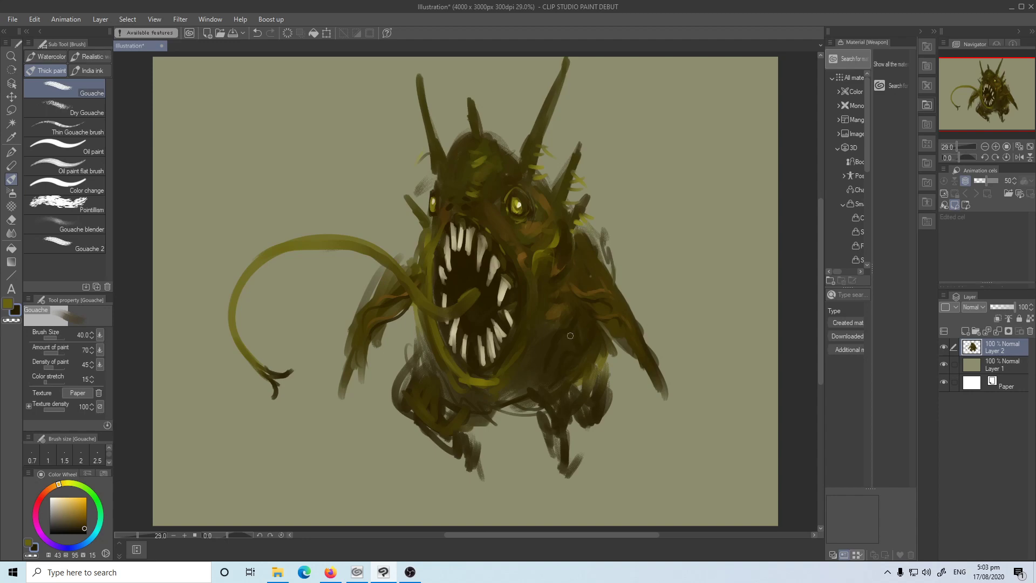
{"action": "left_click", "coordinate": [586, 329], "text": "alt"}
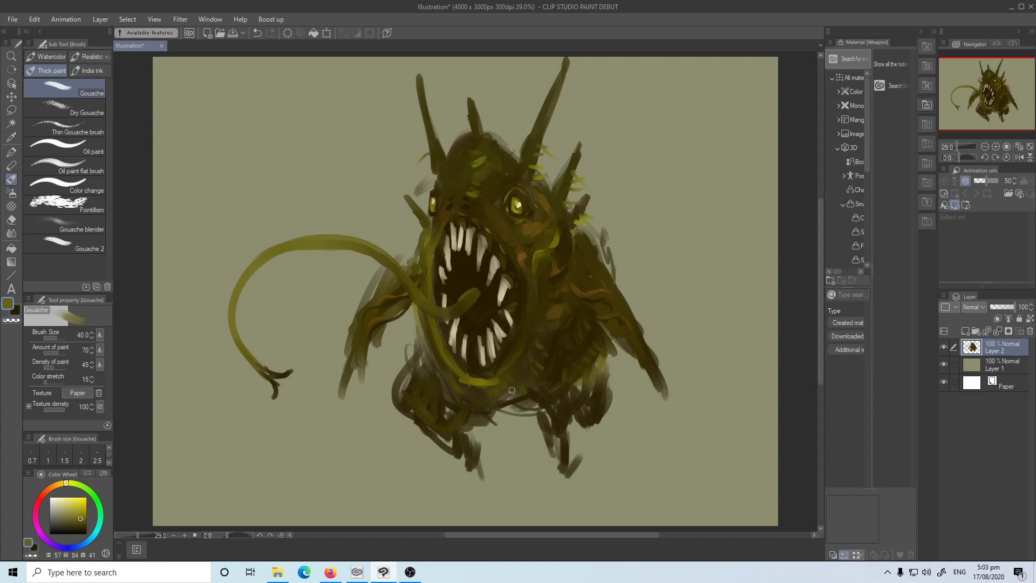
{"action": "left_click_drag", "start_coordinate": [582, 269], "coordinate": [595, 280]}
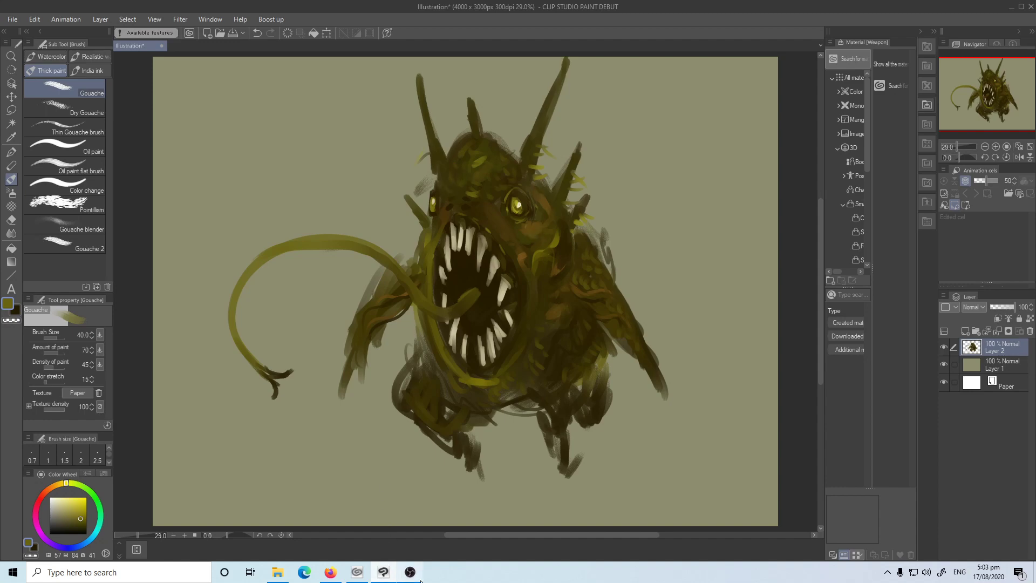
Step: Switch to the OBS window
{"action": "mouse_move", "coordinate": [417, 575]}
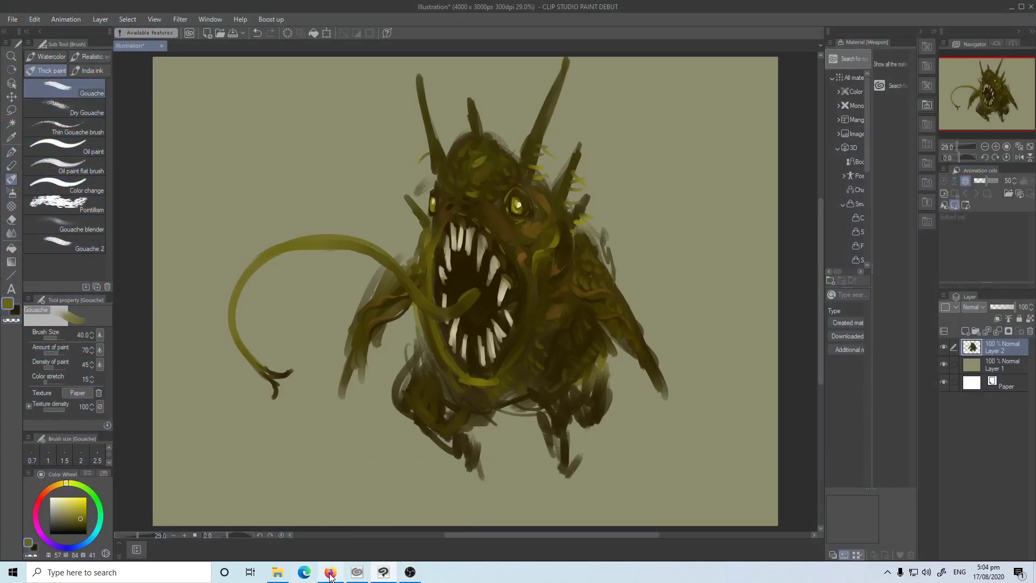
{"action": "mouse_move", "coordinate": [330, 577]}
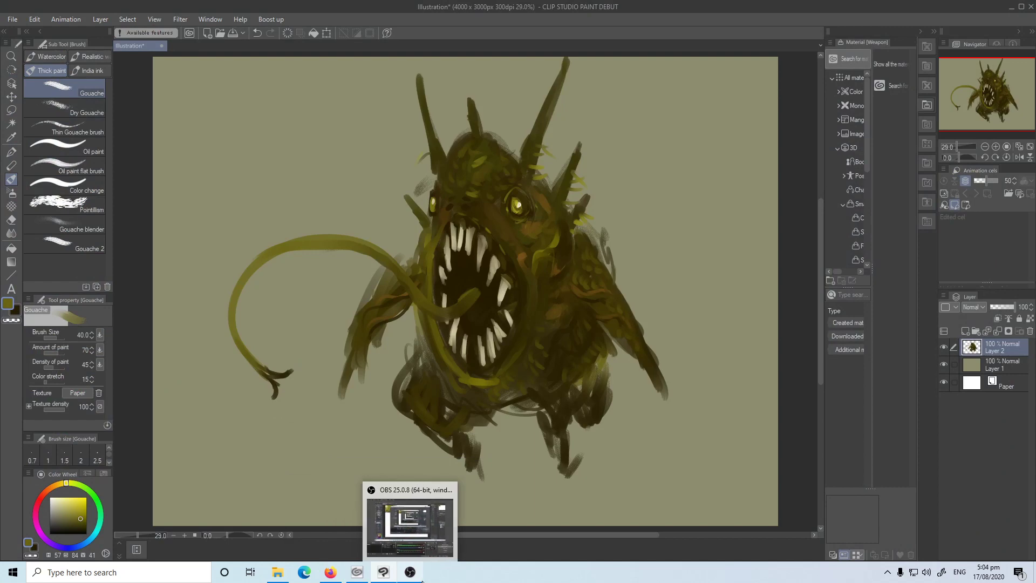
{"action": "left_click", "coordinate": [410, 520]}
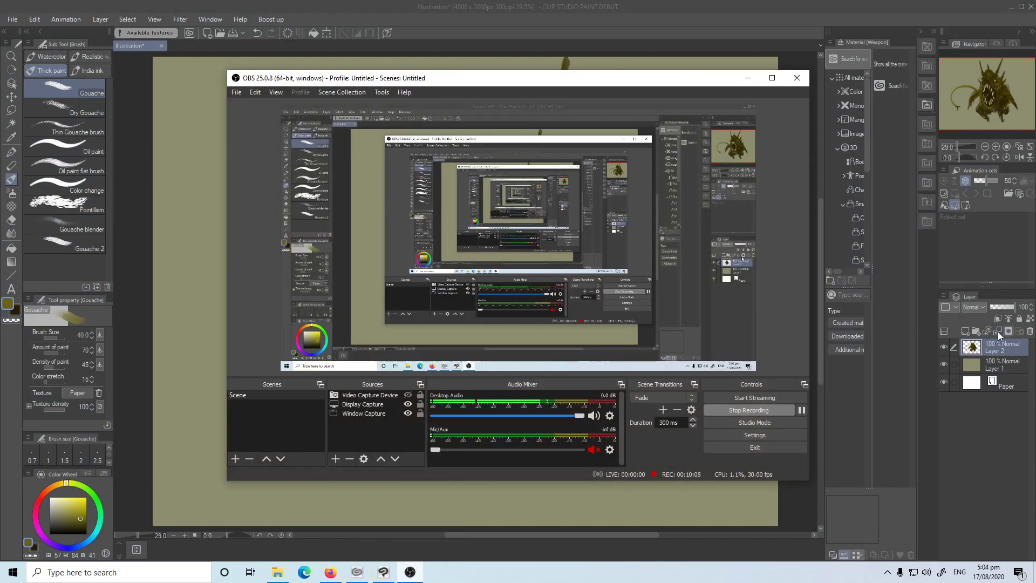